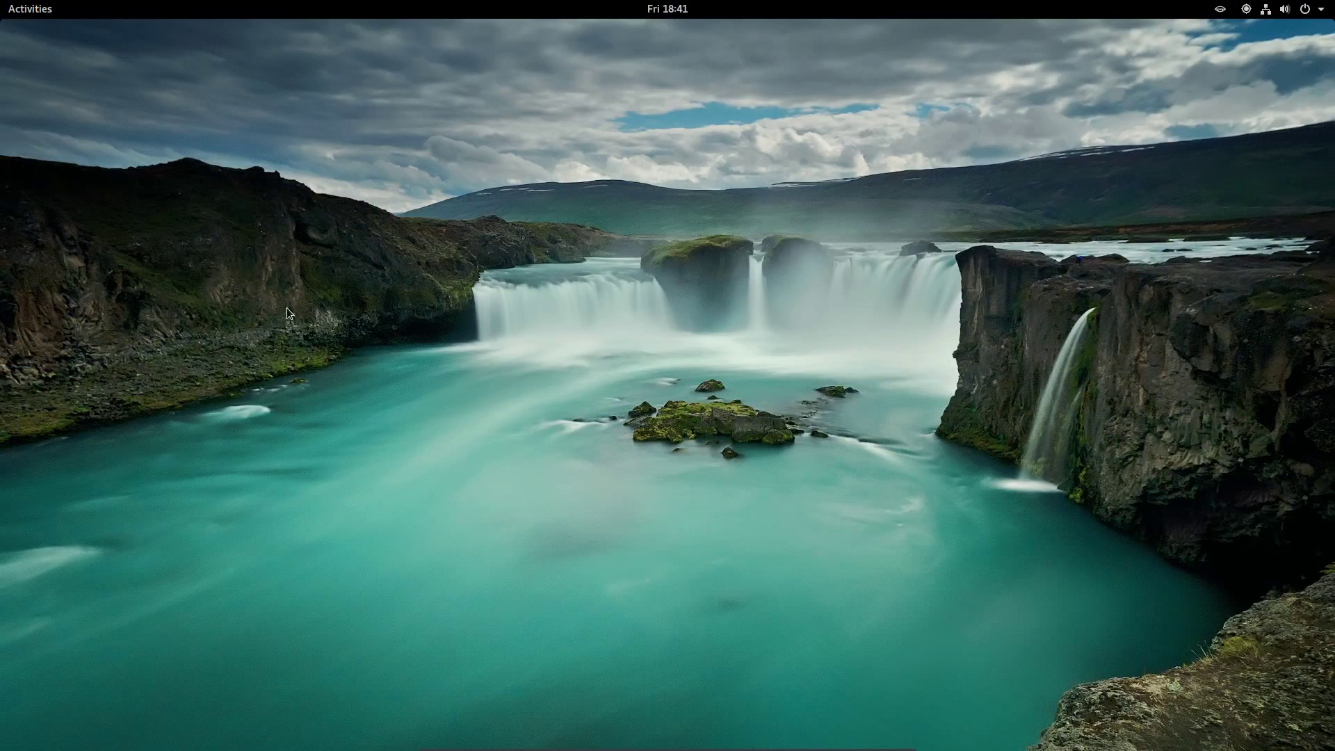
Step: Search 'ged' in the Activities overview, clear it, and return to the Firefox window
click(23, 10)
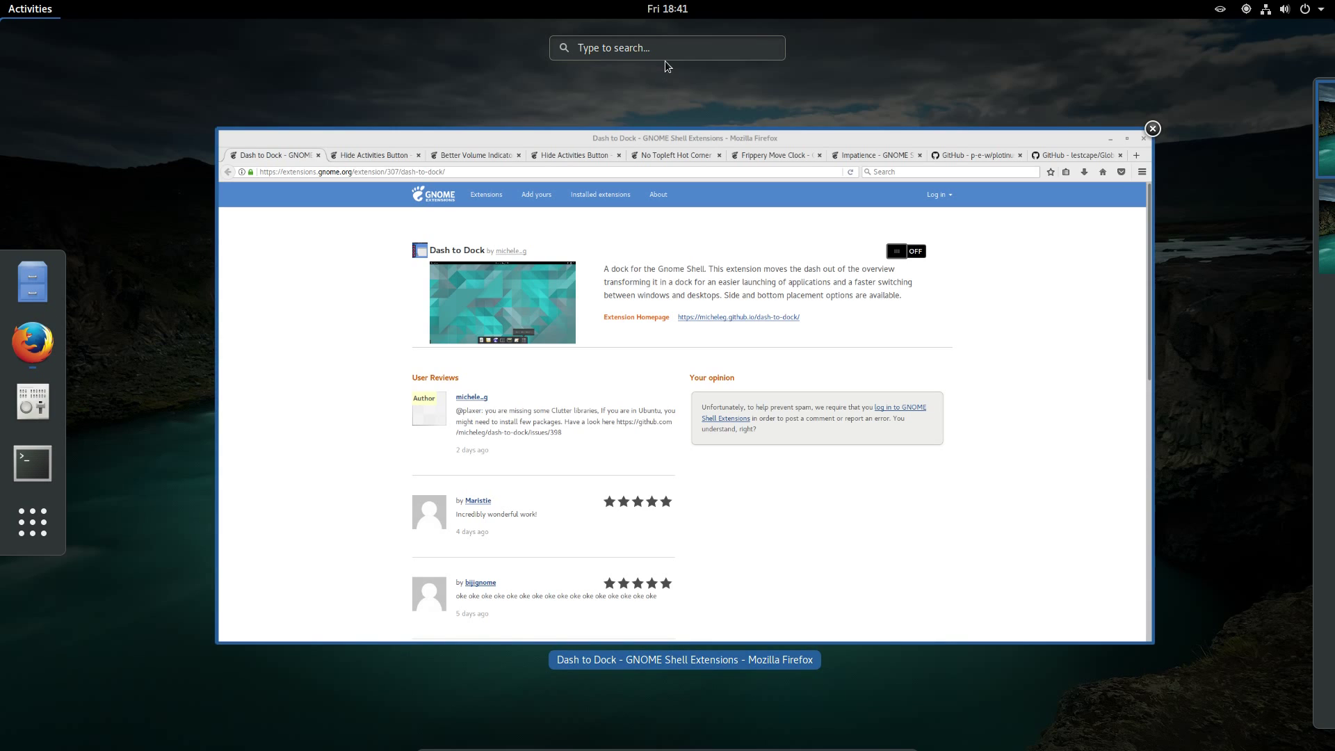
text(ged)
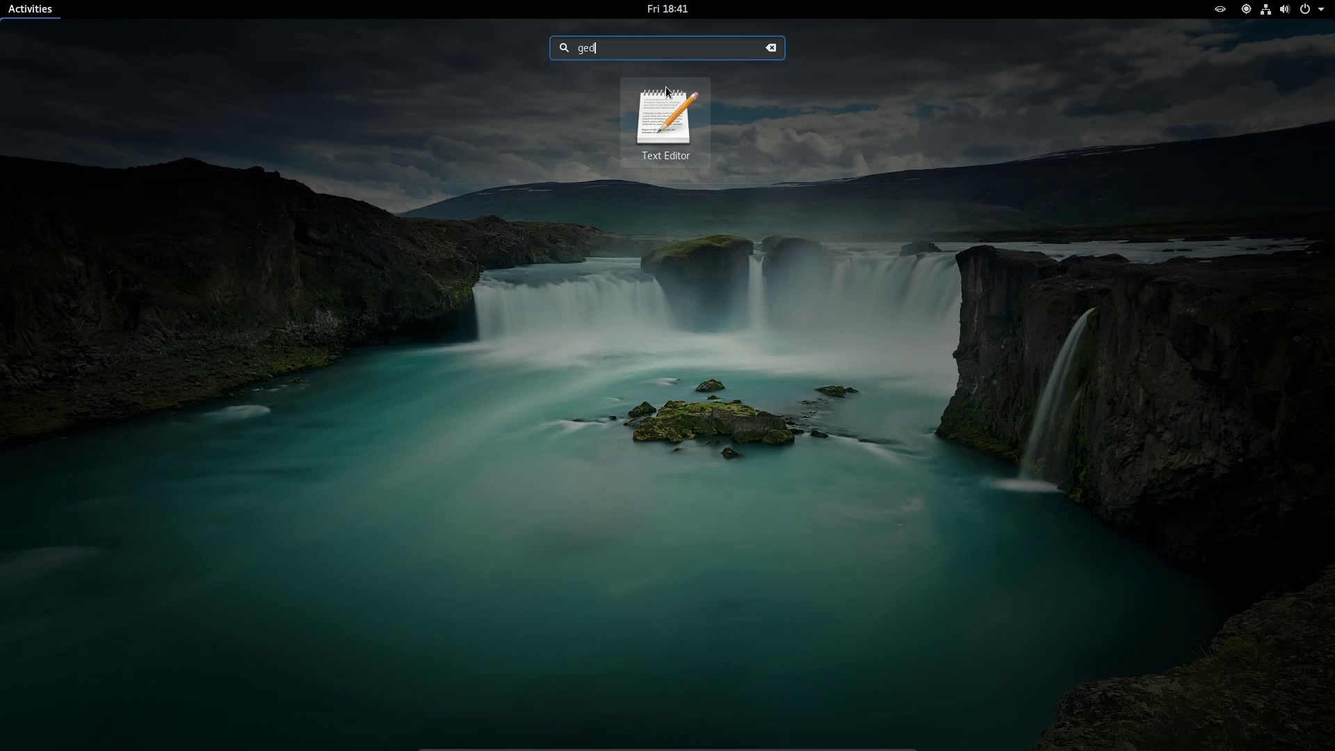
key(BackSpace)
key(BackSpace)
key(BackSpace)
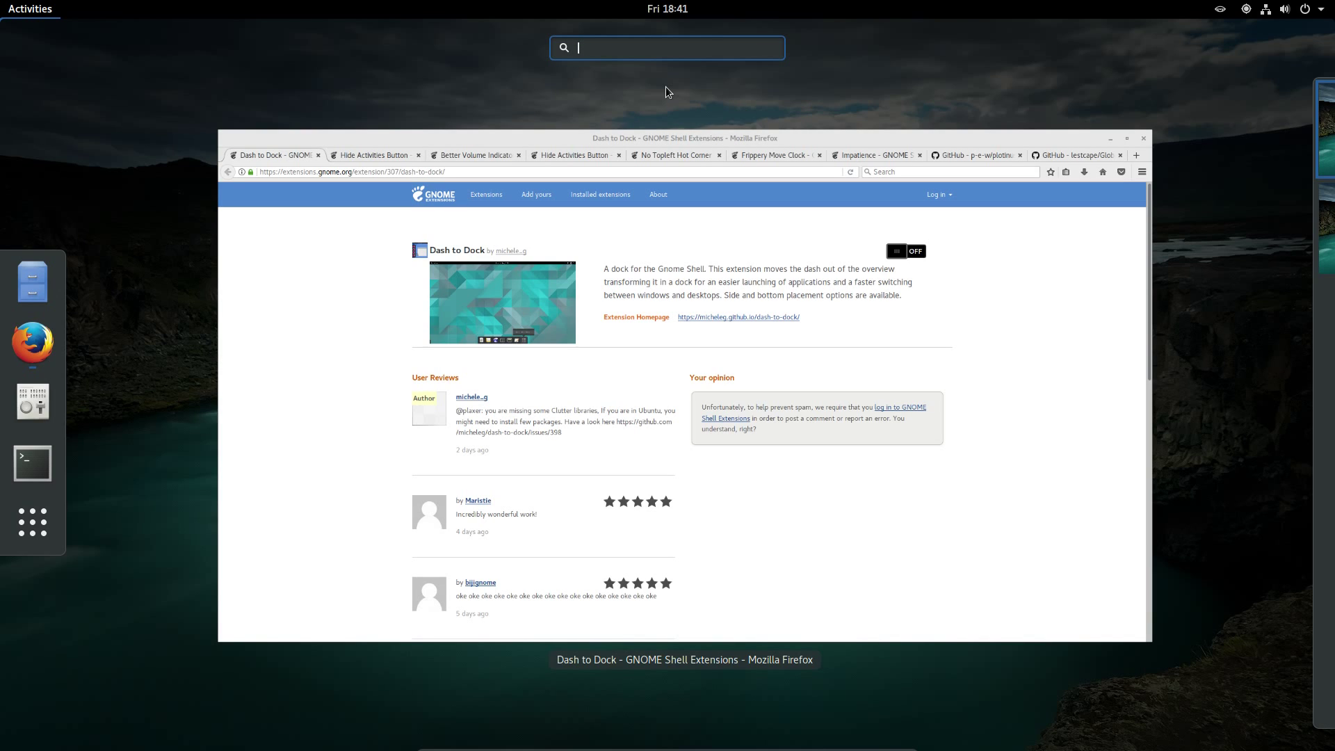
click(666, 86)
Step: Browse the extension tabs through plotinus to the Global-AppMenu page, then open the Activities overview
click(208, 55)
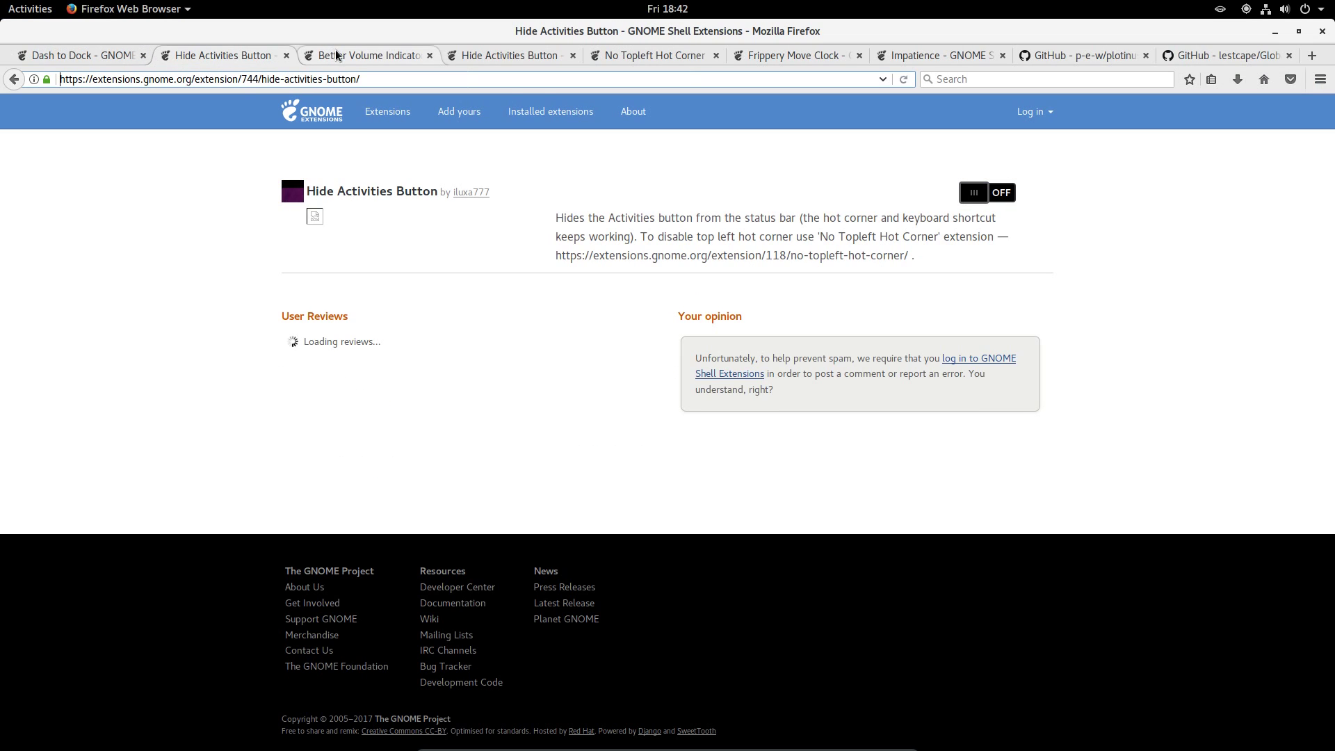
click(332, 53)
click(484, 56)
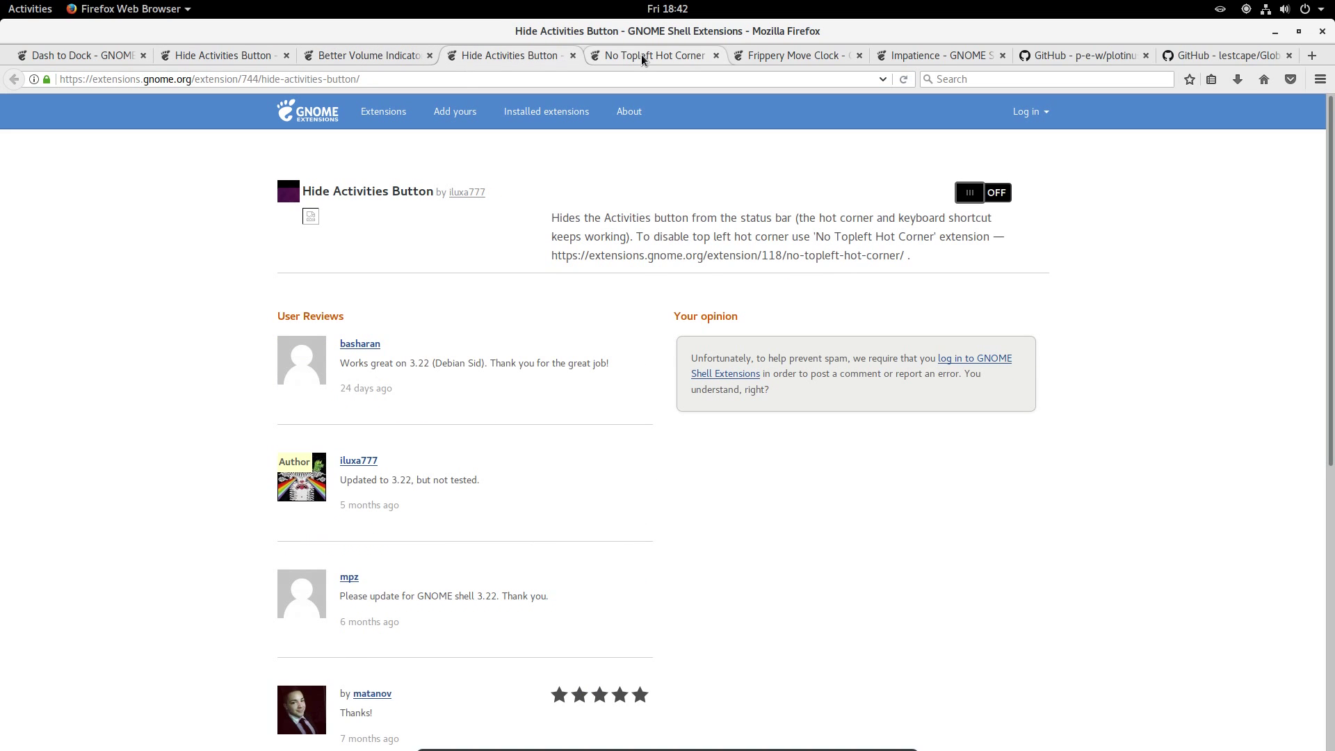
click(641, 54)
click(815, 53)
click(939, 54)
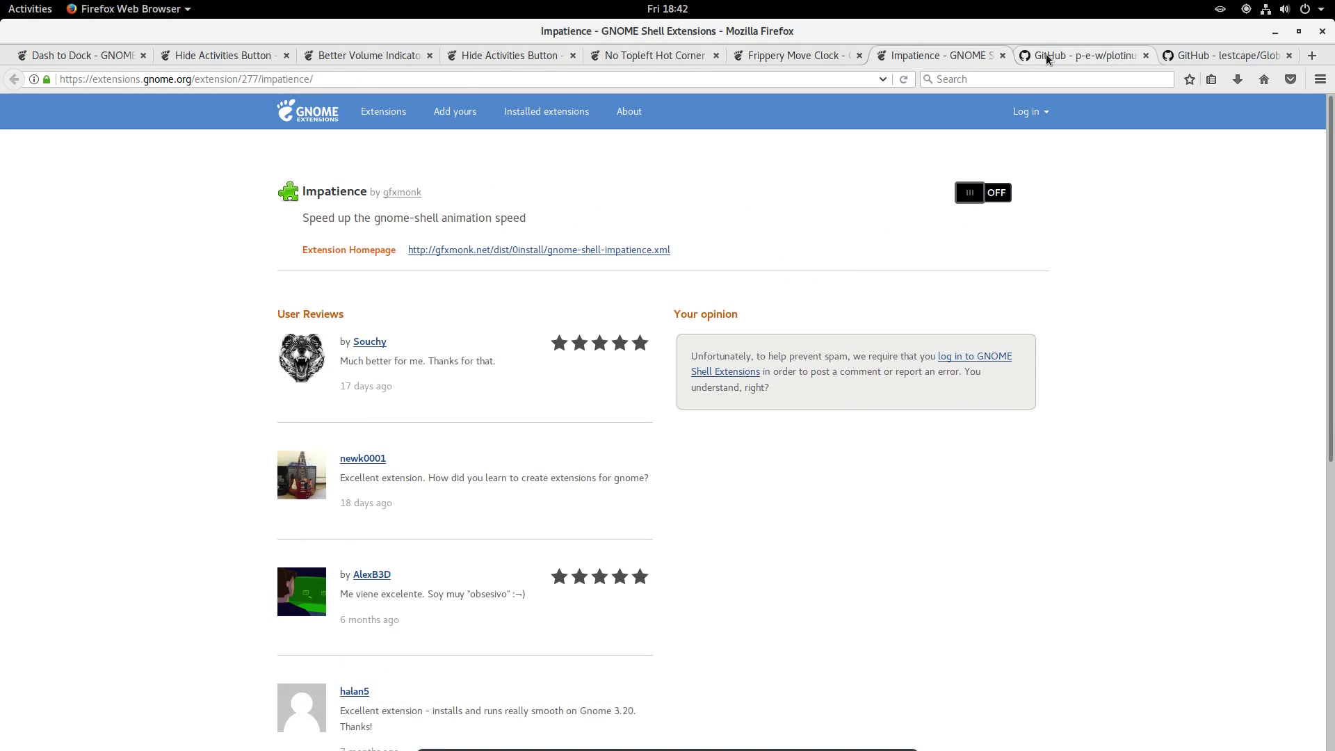
click(1046, 53)
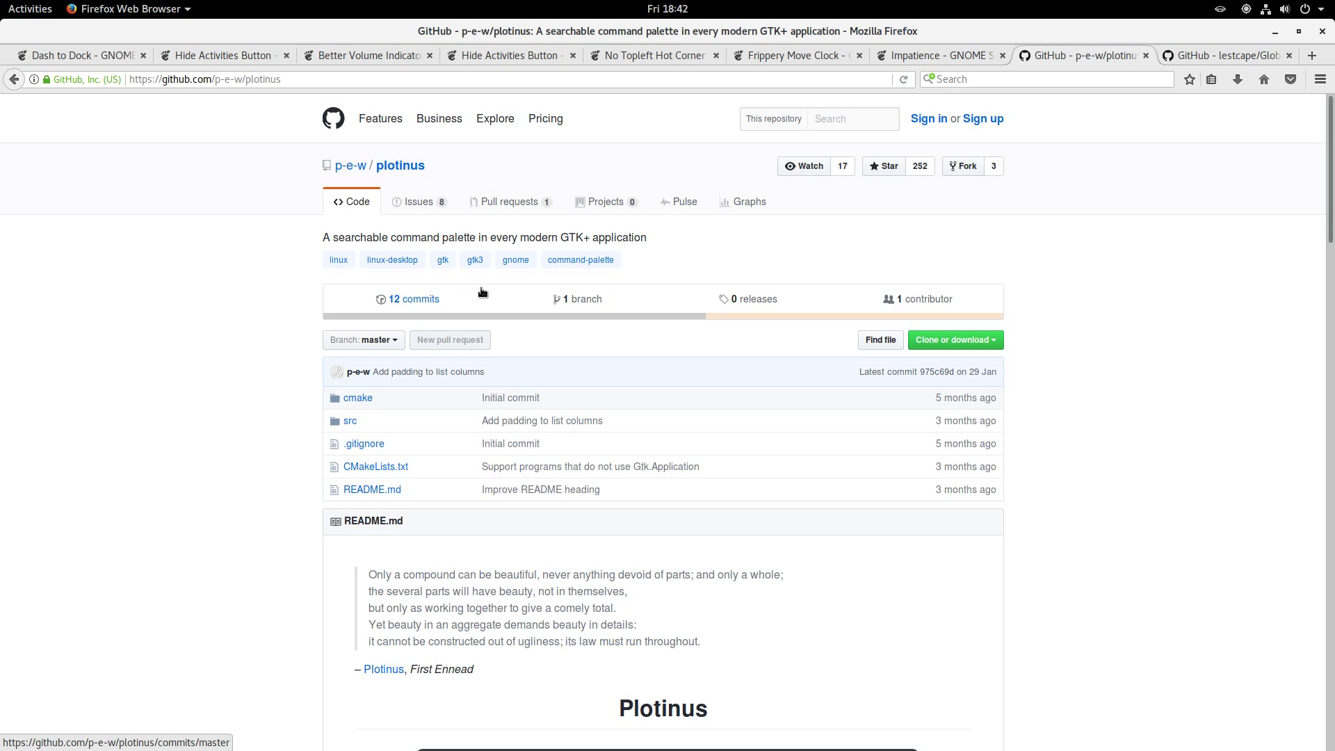
key(ctrl+Tab)
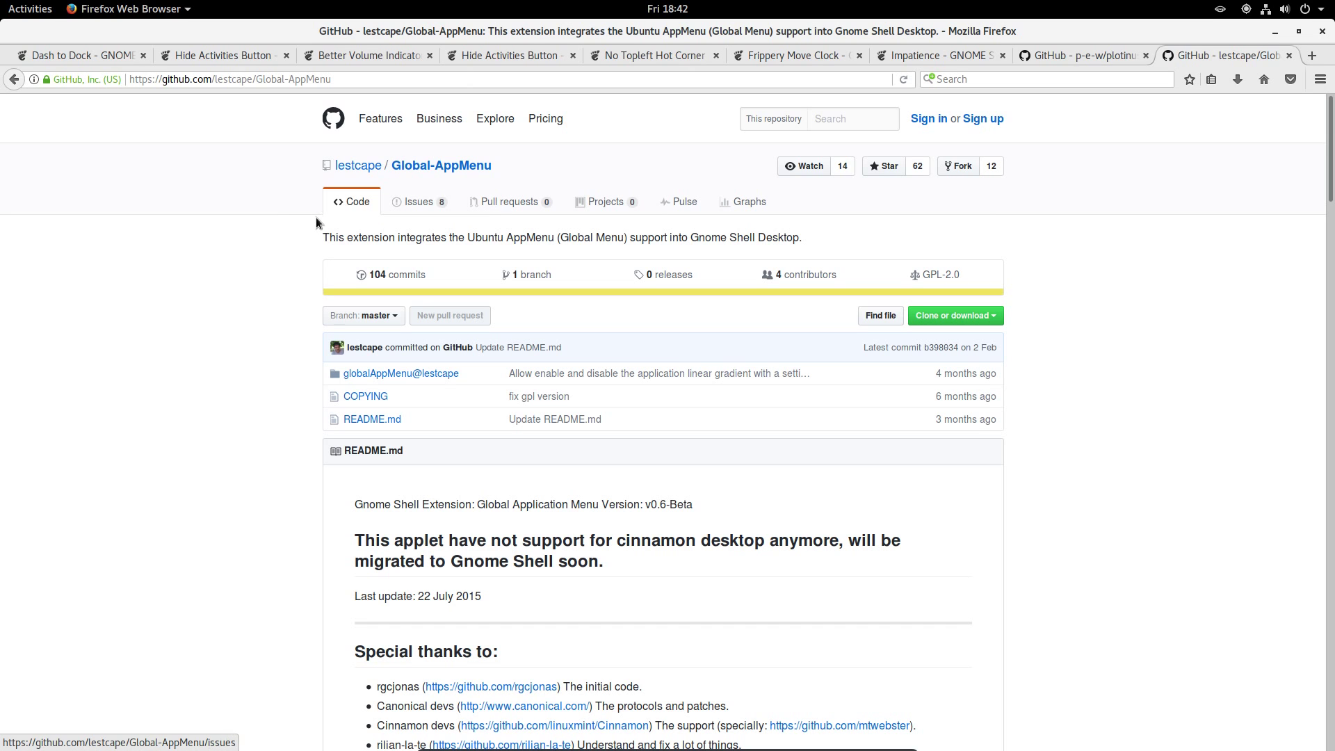
key(super)
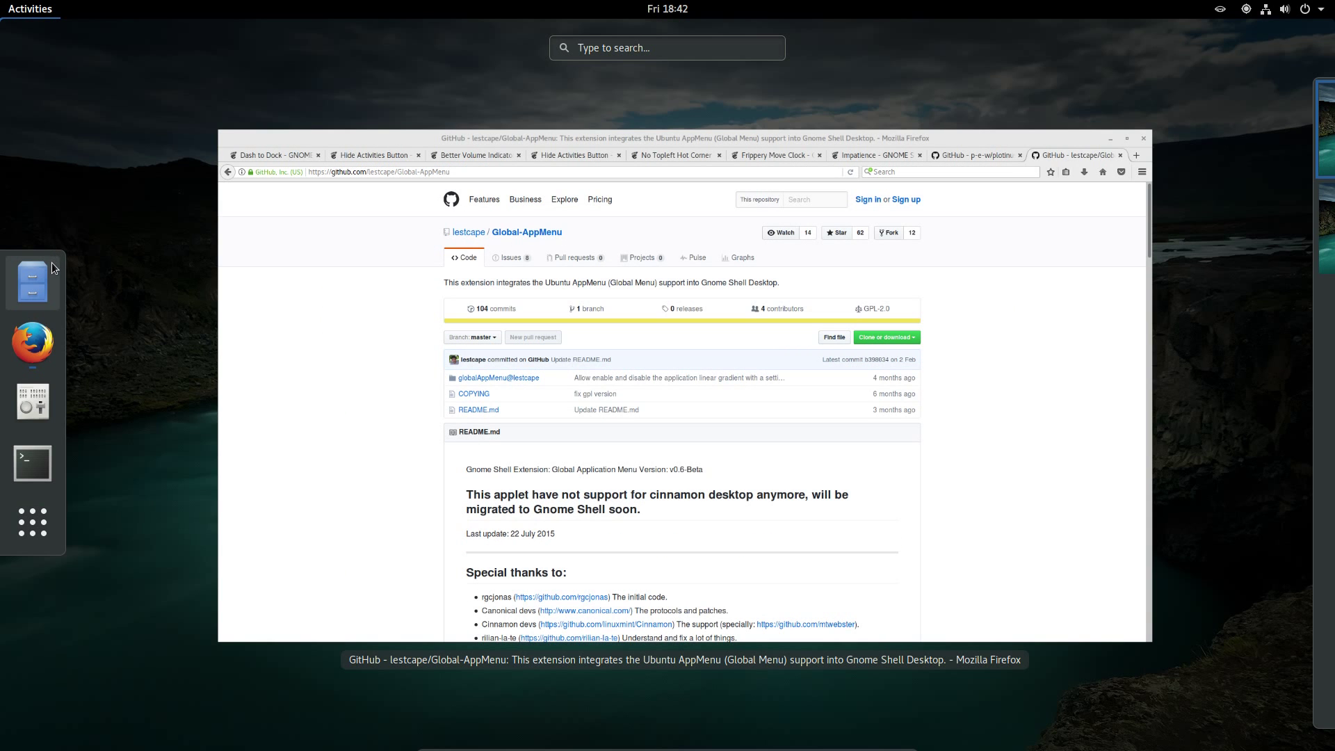
Step: Launch Tweak Tool and follow its 'Get more extensions' link to extensions.gnome.org
click(44, 399)
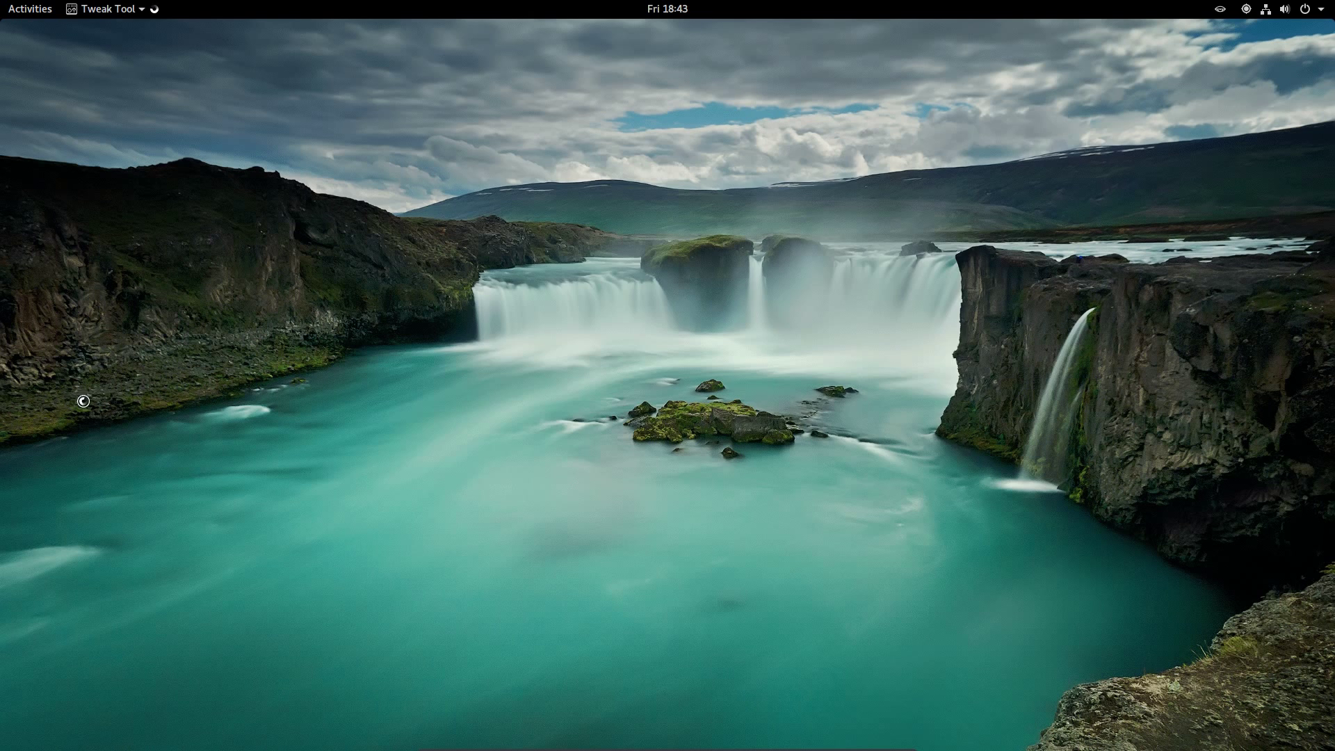
drag(965, 366, 966, 550)
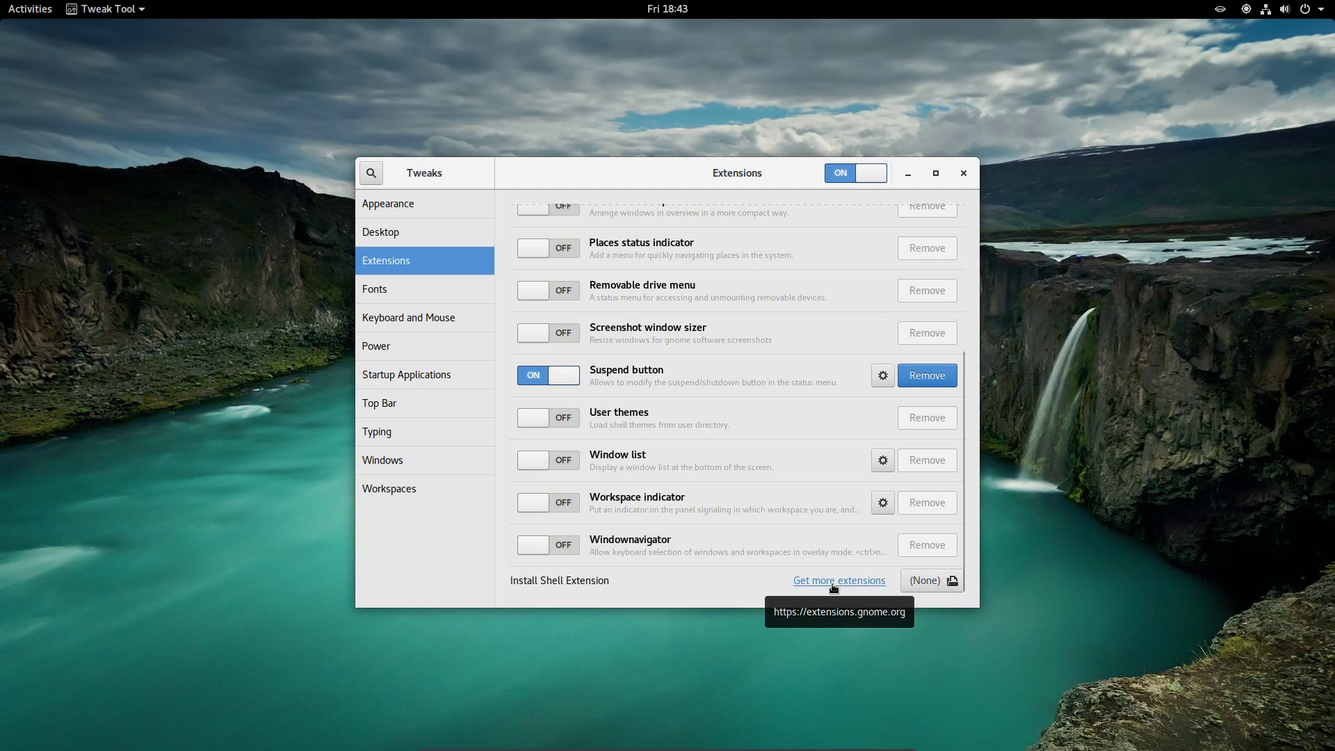
click(833, 583)
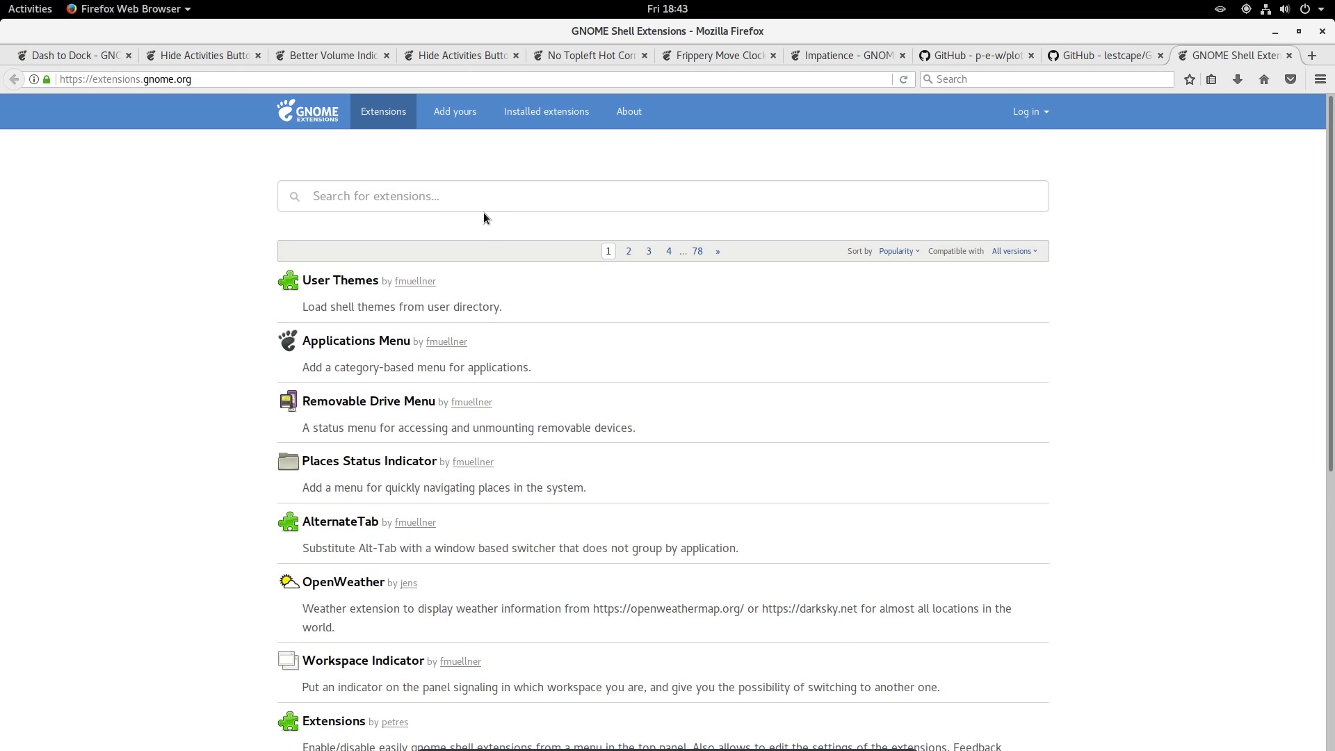
Step: Switch on and install the Hide Activities Button extension
key(ctrl+Tab)
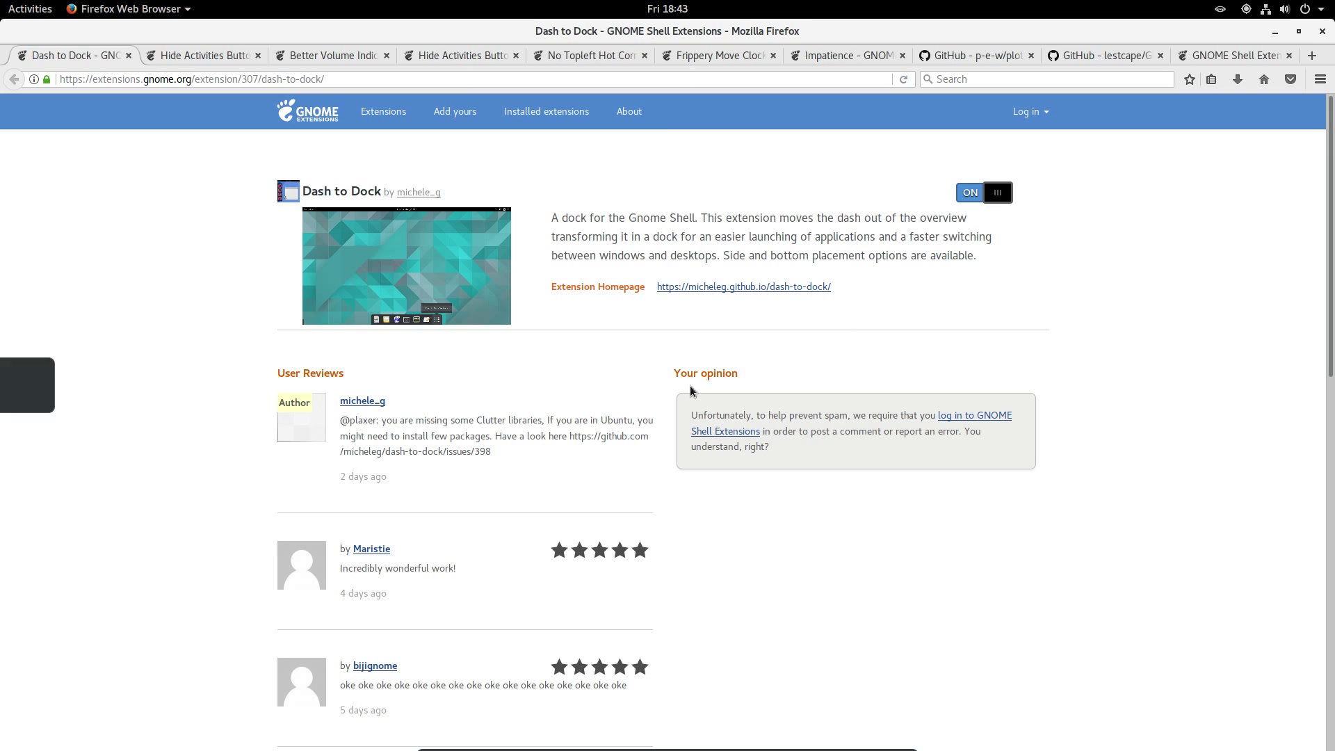
click(227, 56)
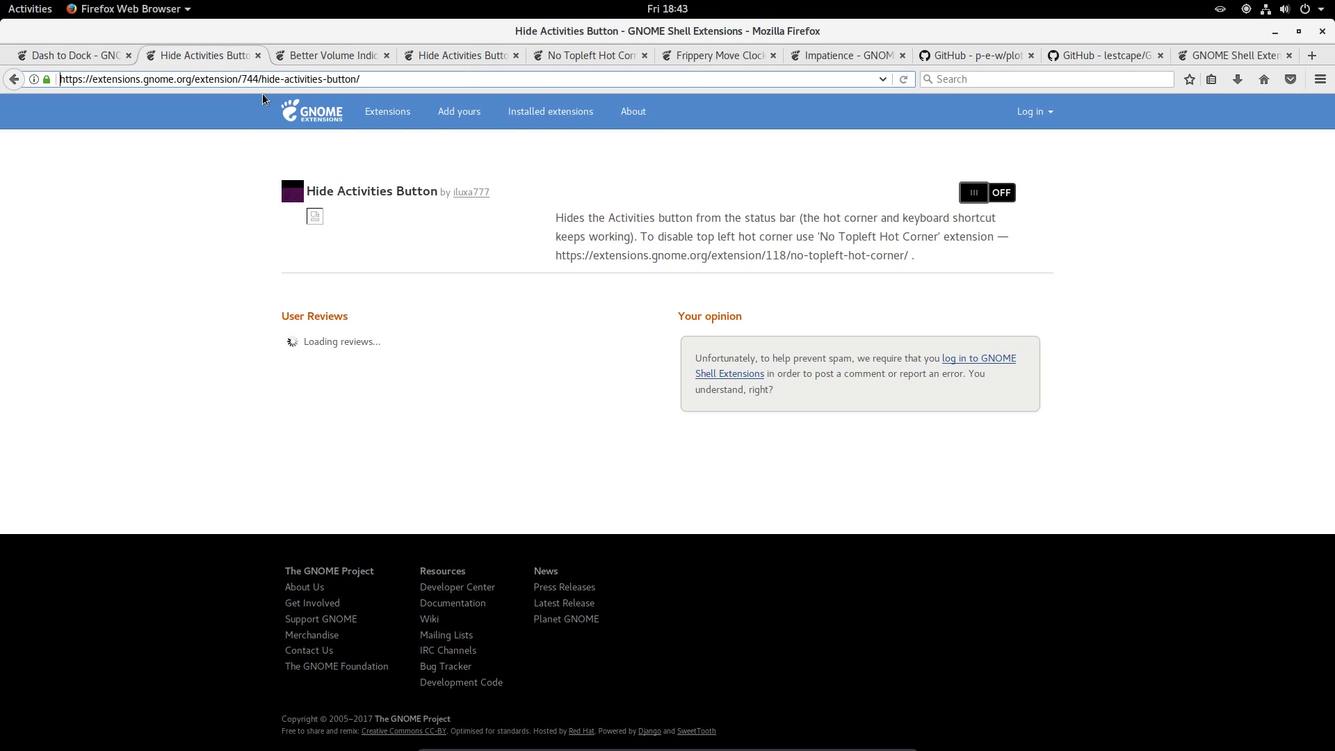
click(1004, 195)
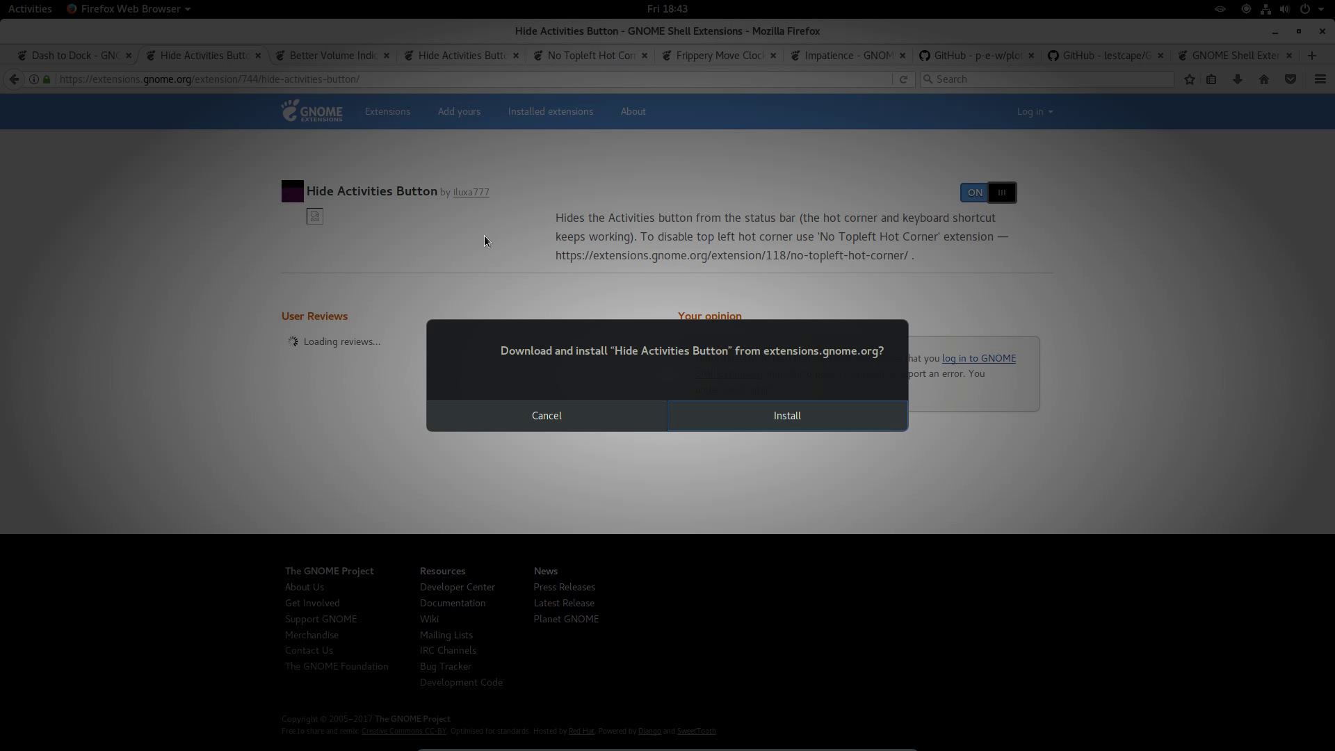
click(790, 418)
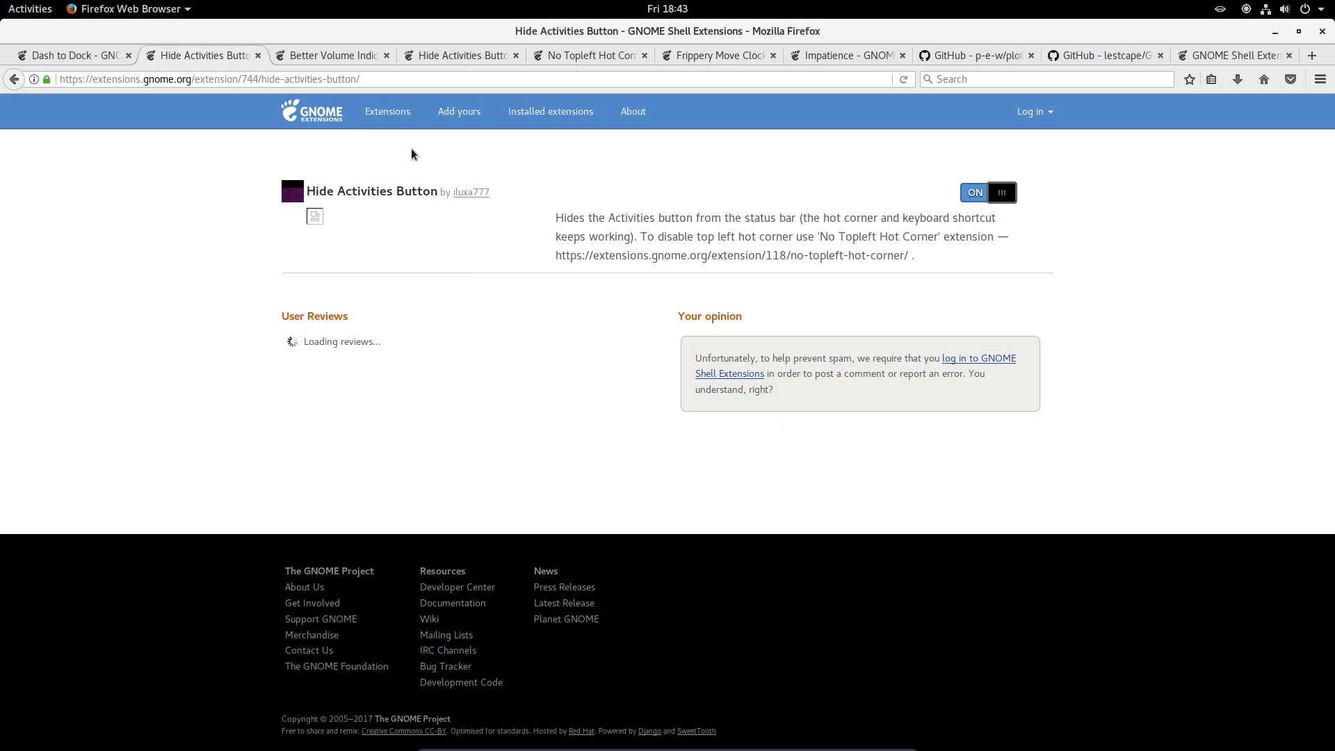
Step: Close the duplicate tab, then switch on and install No Topleft Hot Corner
click(348, 55)
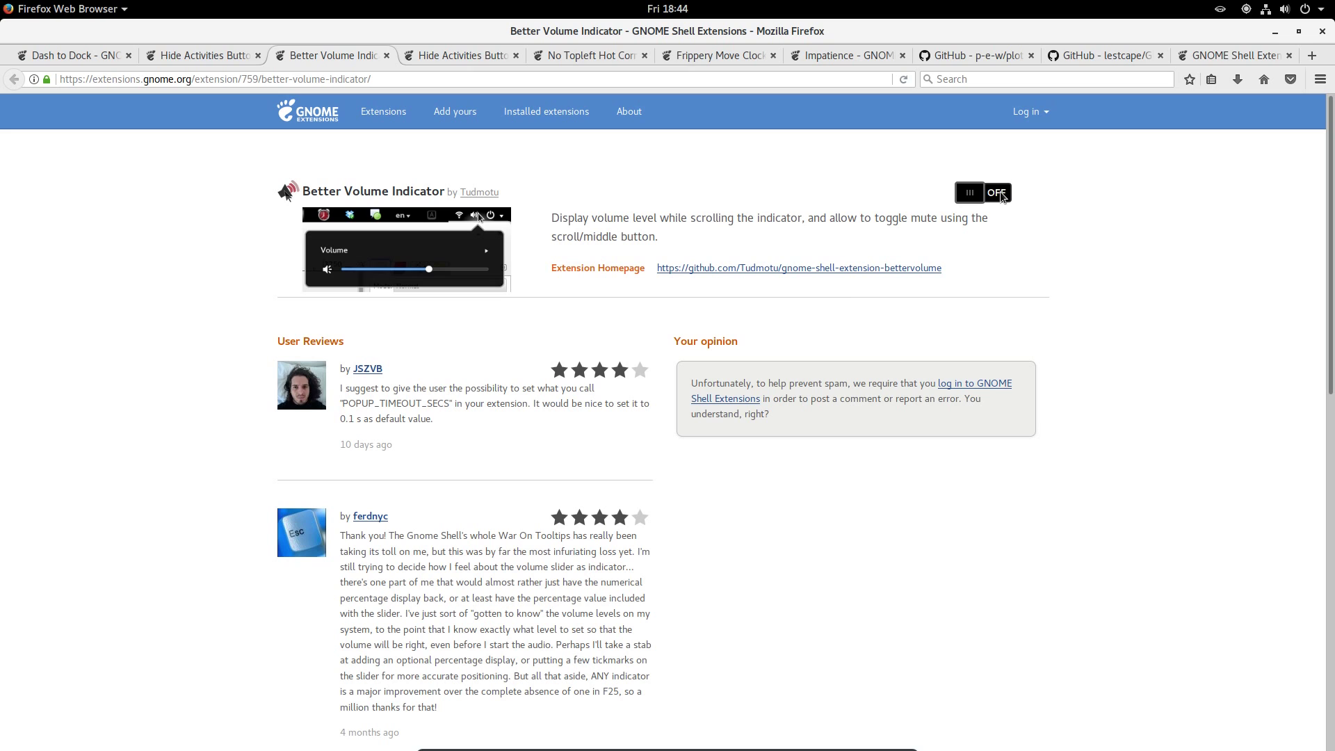
click(1002, 197)
key(ctrl+Tab)
key(ctrl+w)
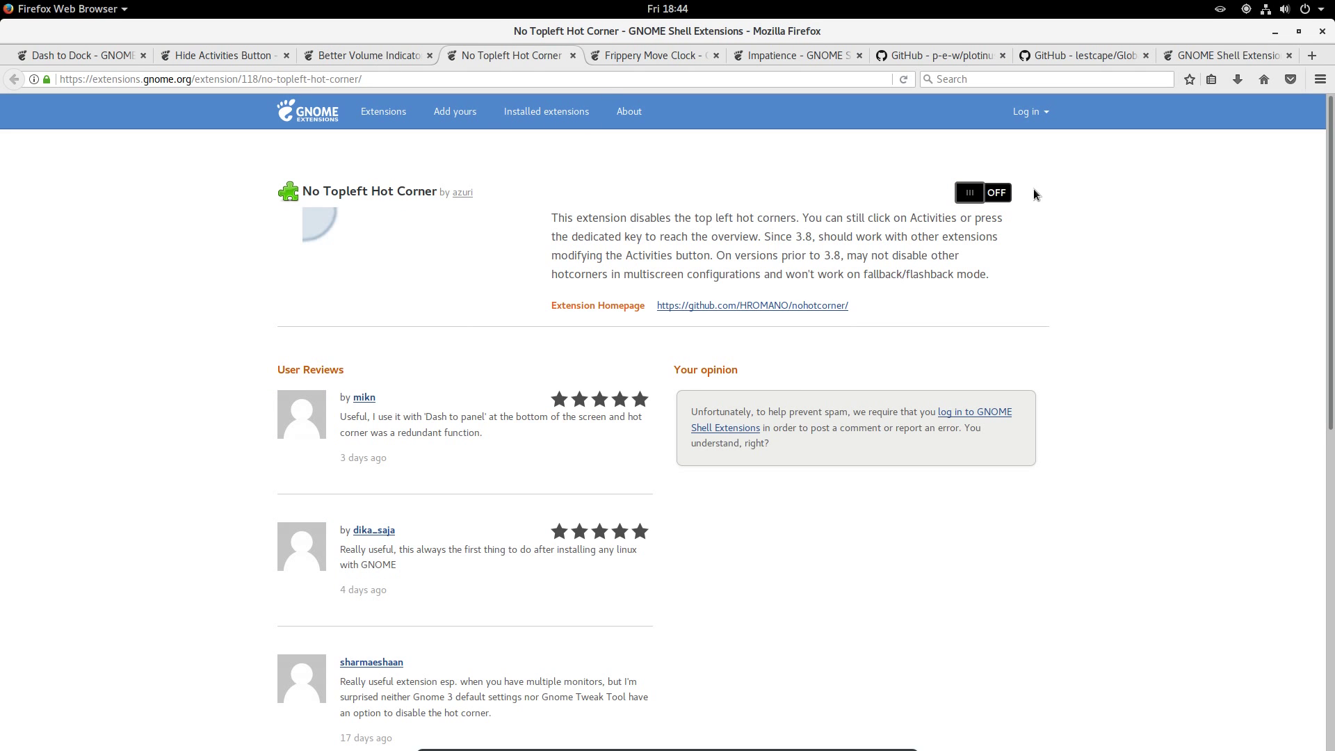
click(986, 196)
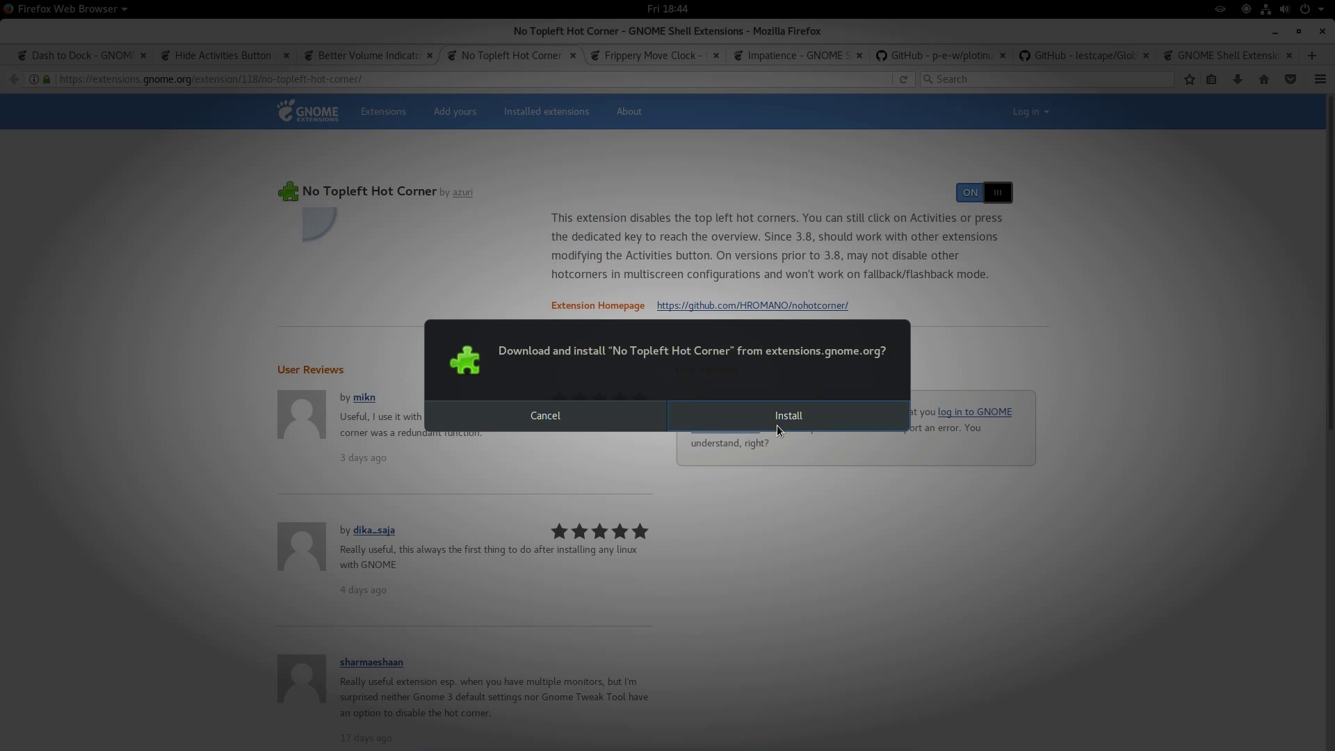
click(774, 424)
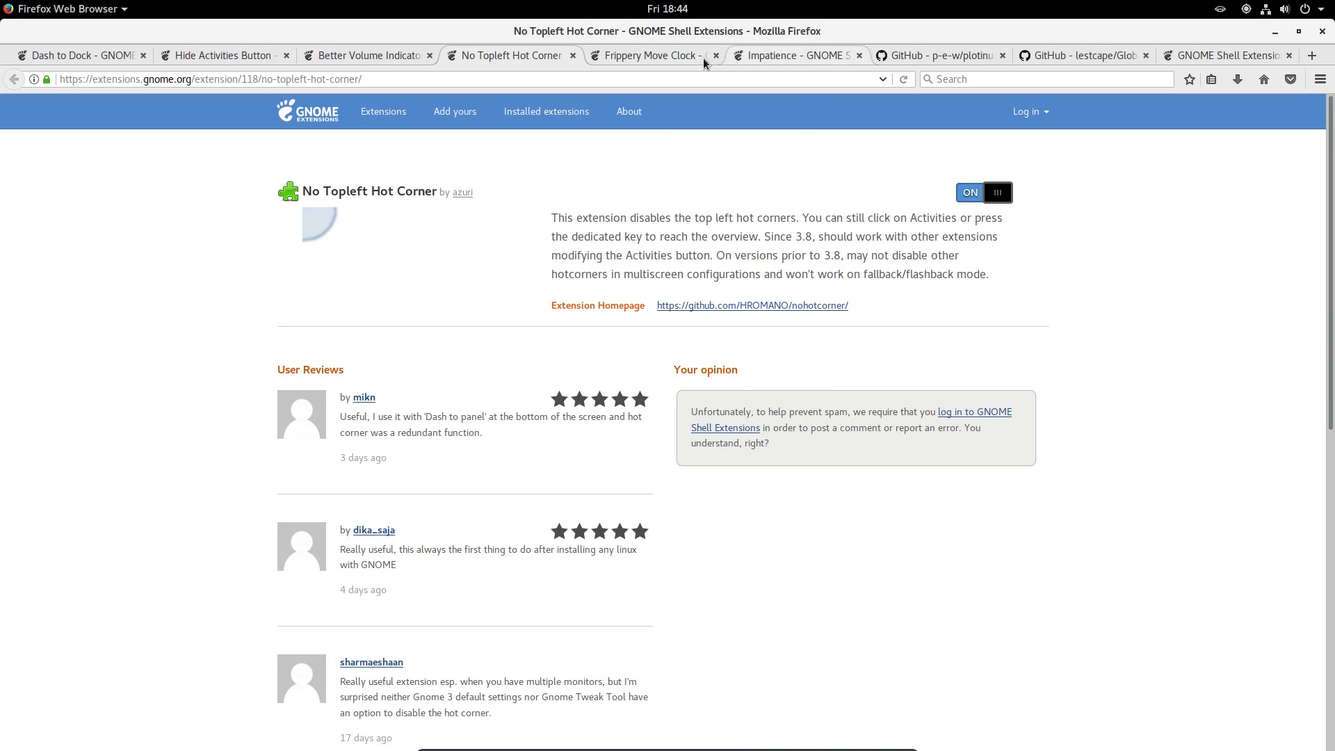
Step: Switch on the Frippery Move Clock and Impatience extensions
click(653, 58)
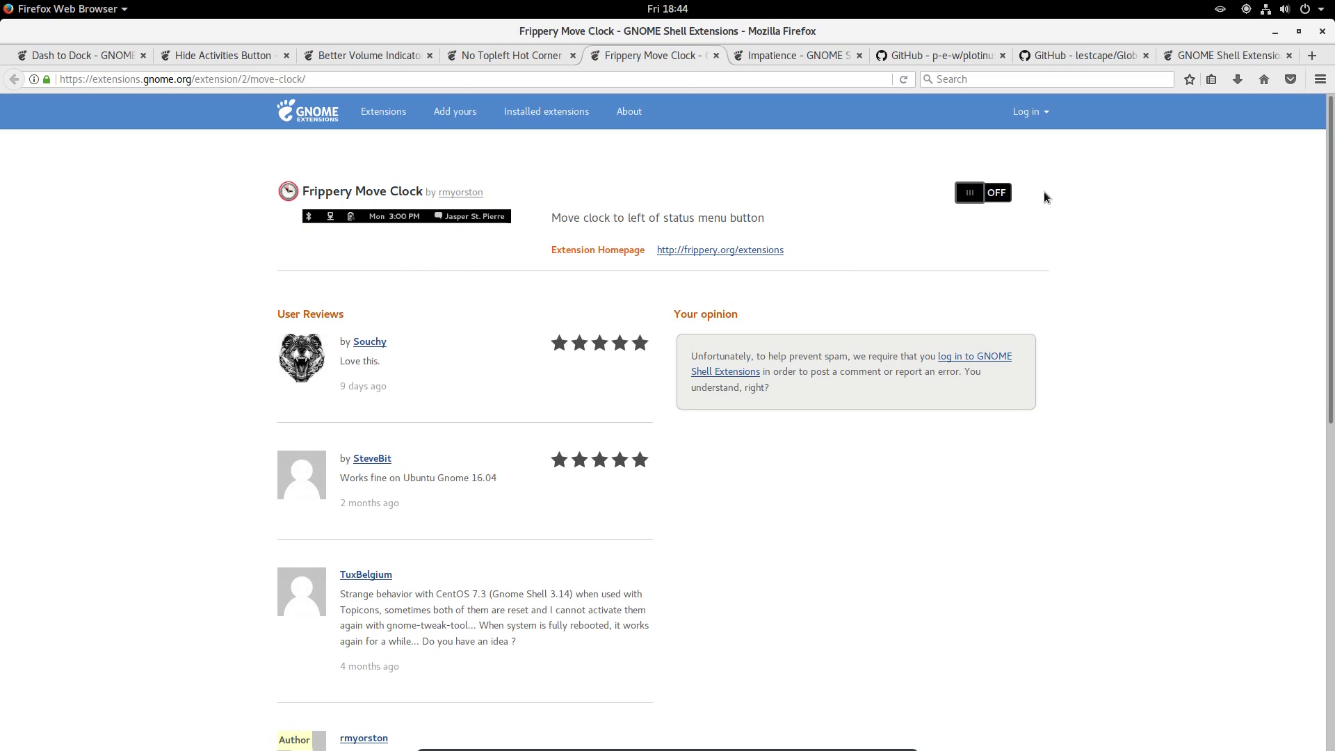
click(1002, 200)
key(ctrl+Tab)
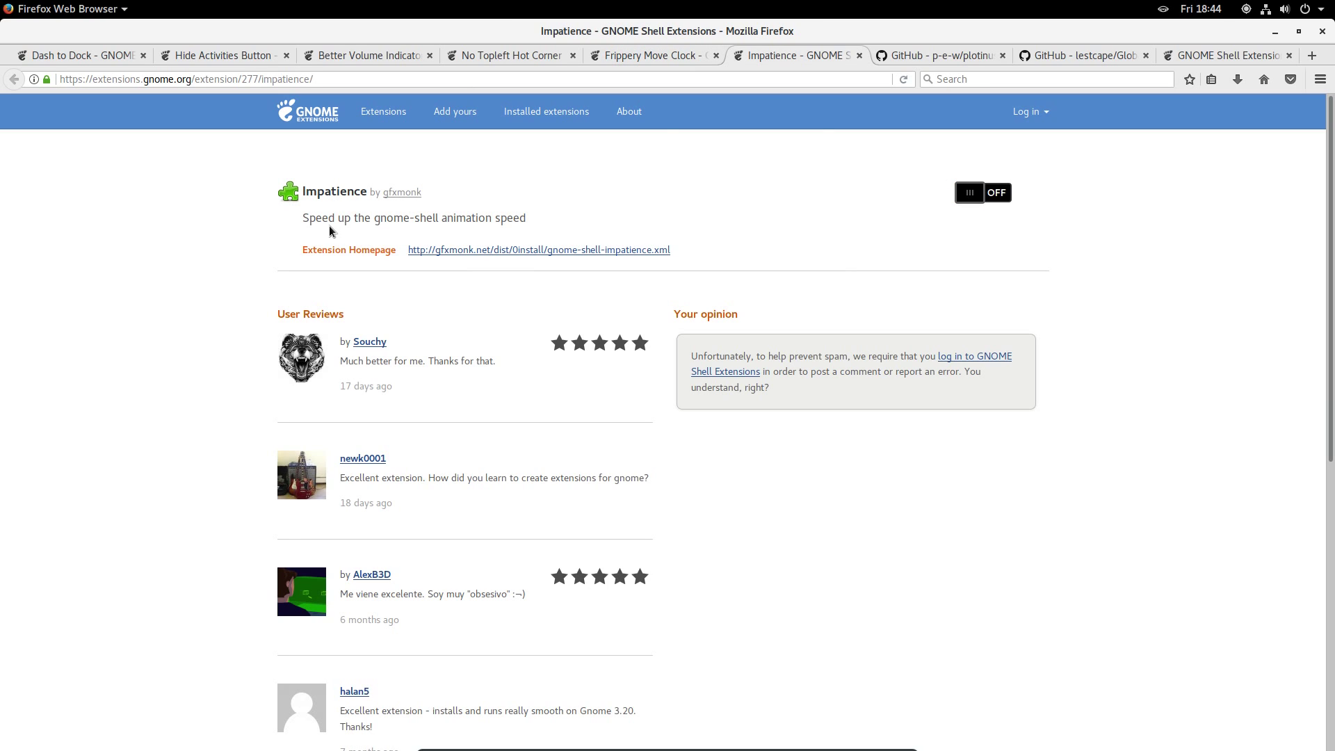
click(1002, 198)
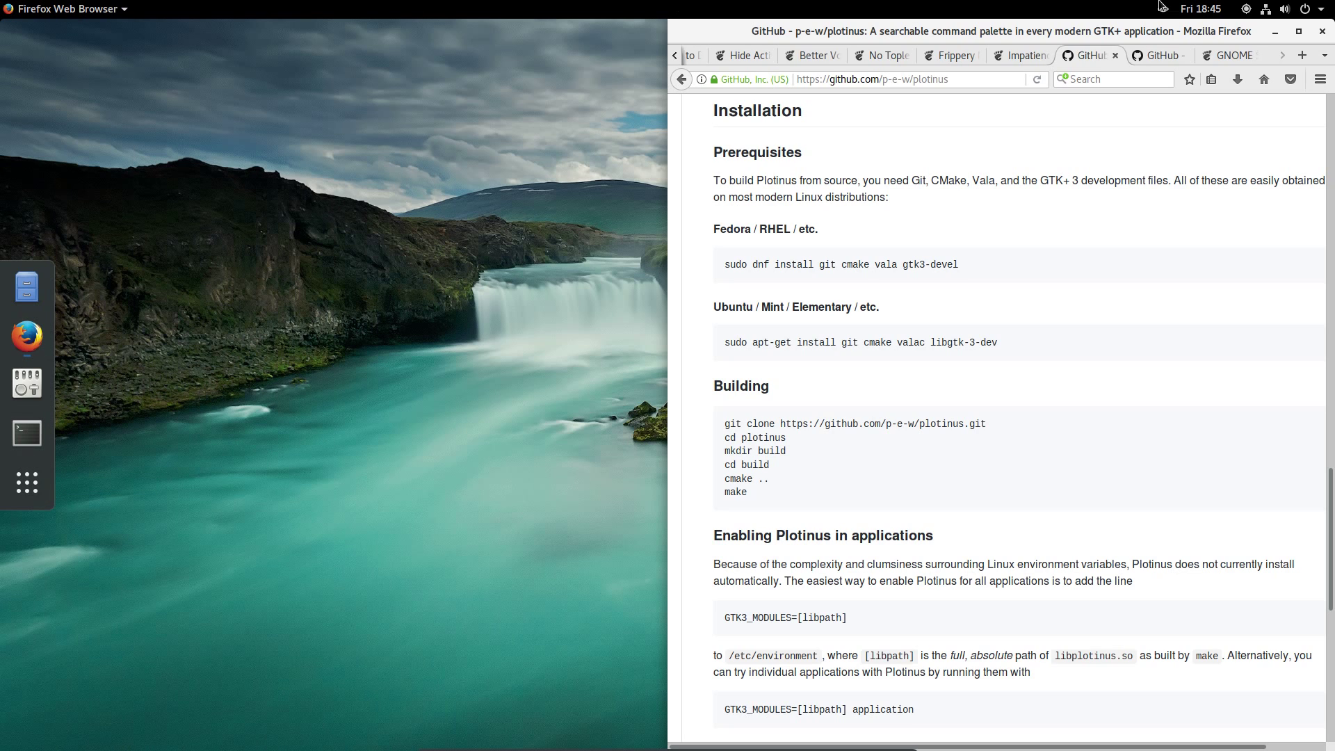
Step: Toggle the system status menu, then bring up the Show Applications button's Dash to Dock menu
click(1284, 10)
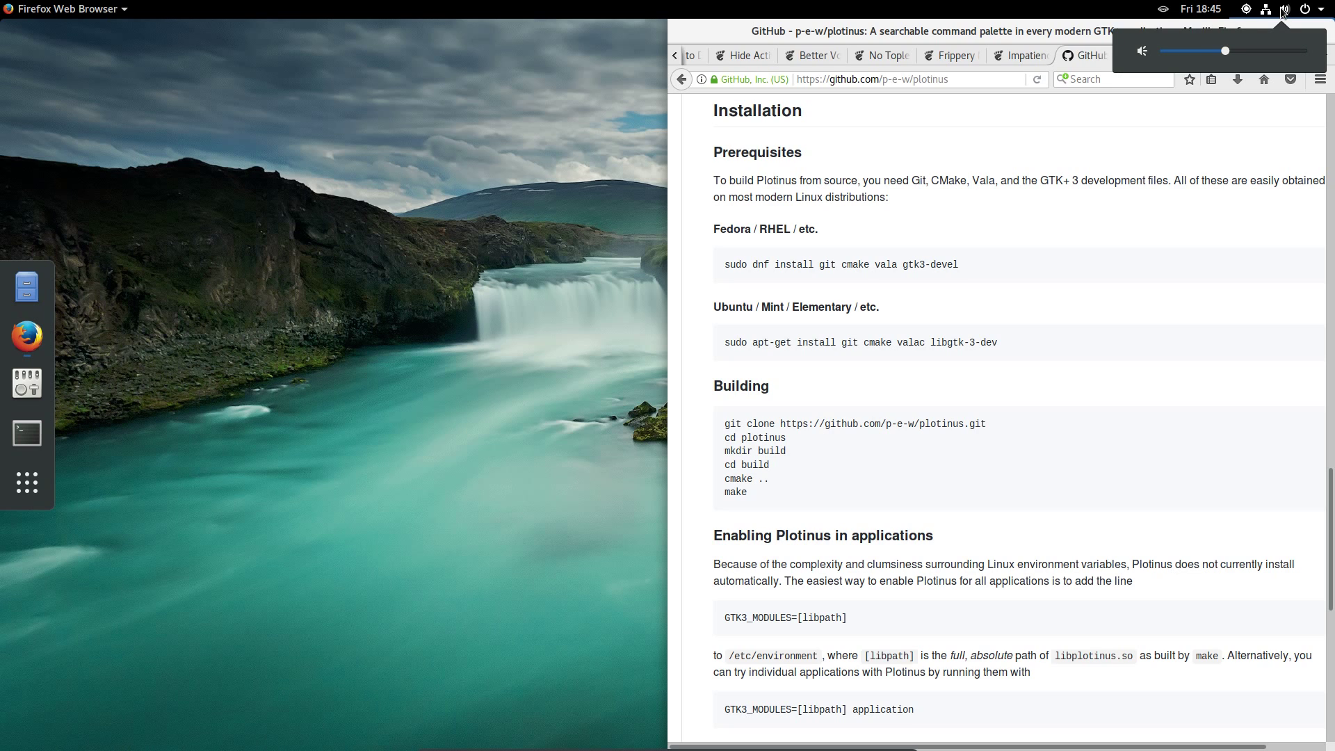
click(278, 418)
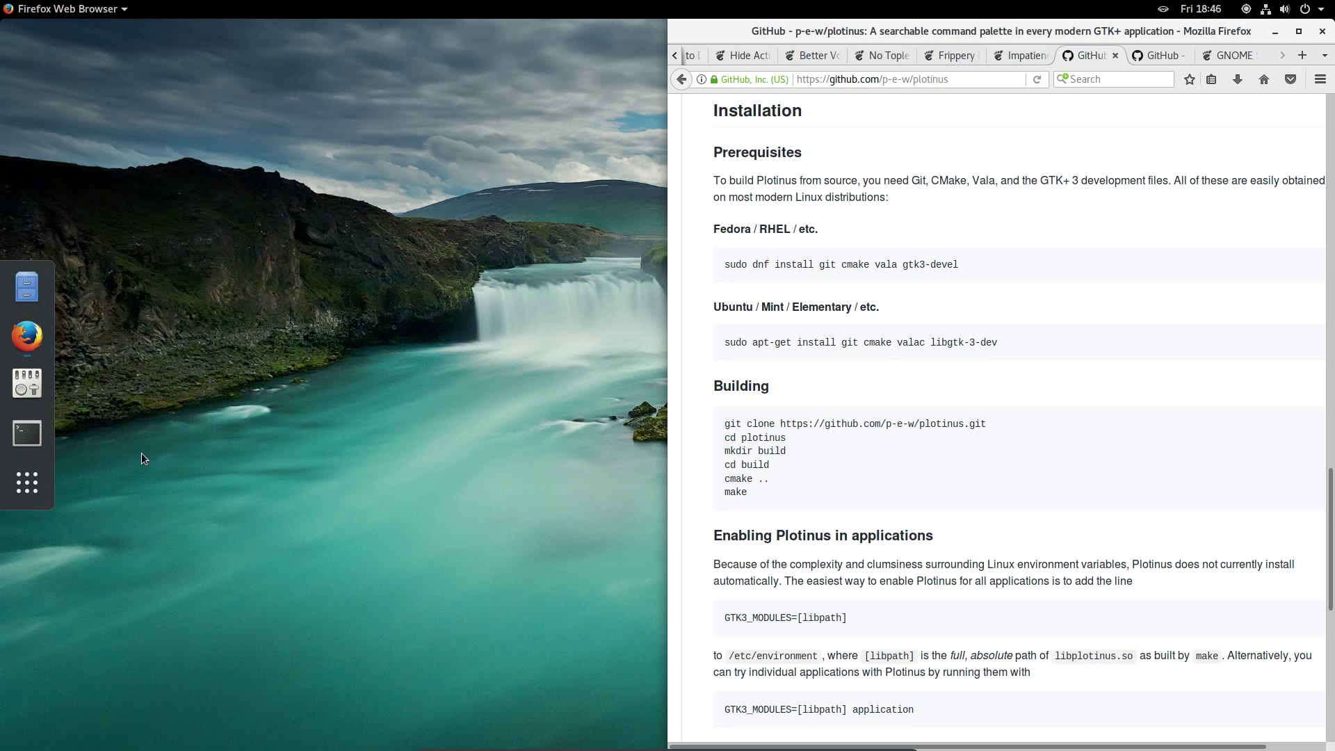
right_click(26, 483)
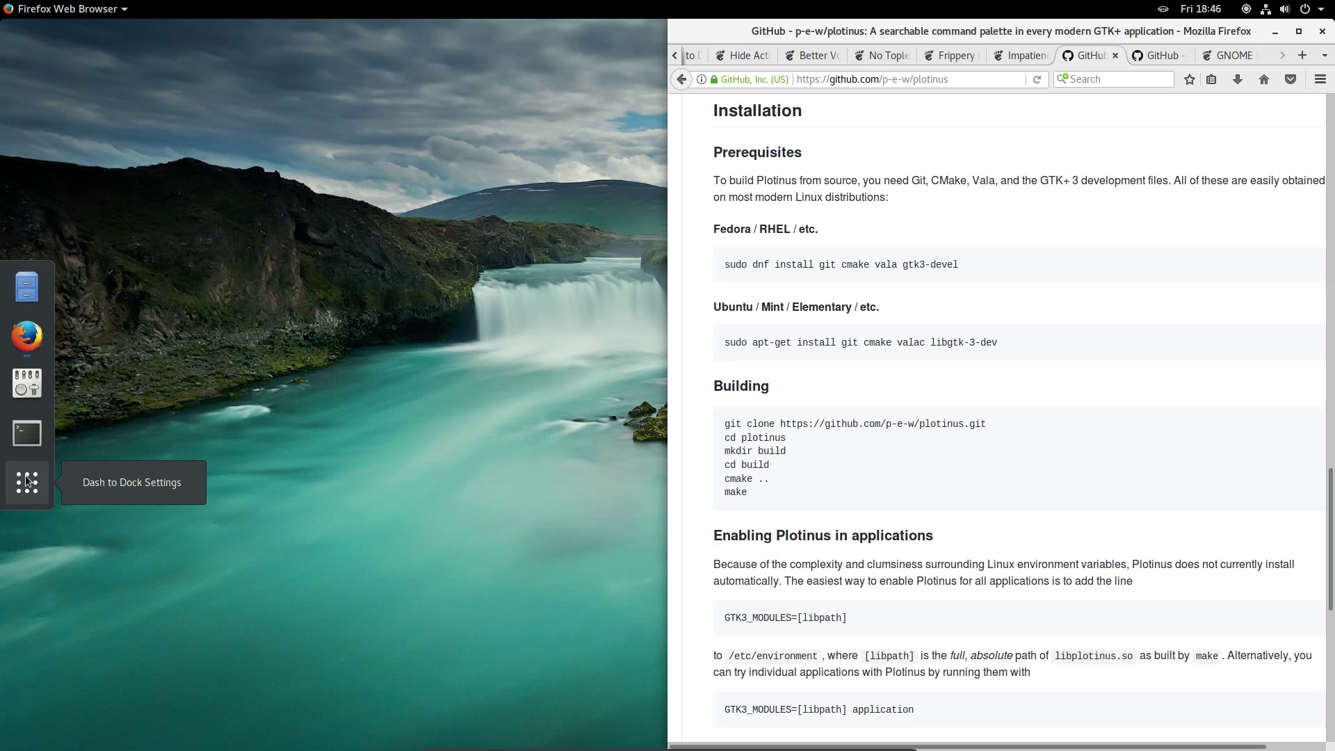
Step: In Dash to Dock settings, turn off intelligent autohide and shrink the icons to 37 px
click(114, 488)
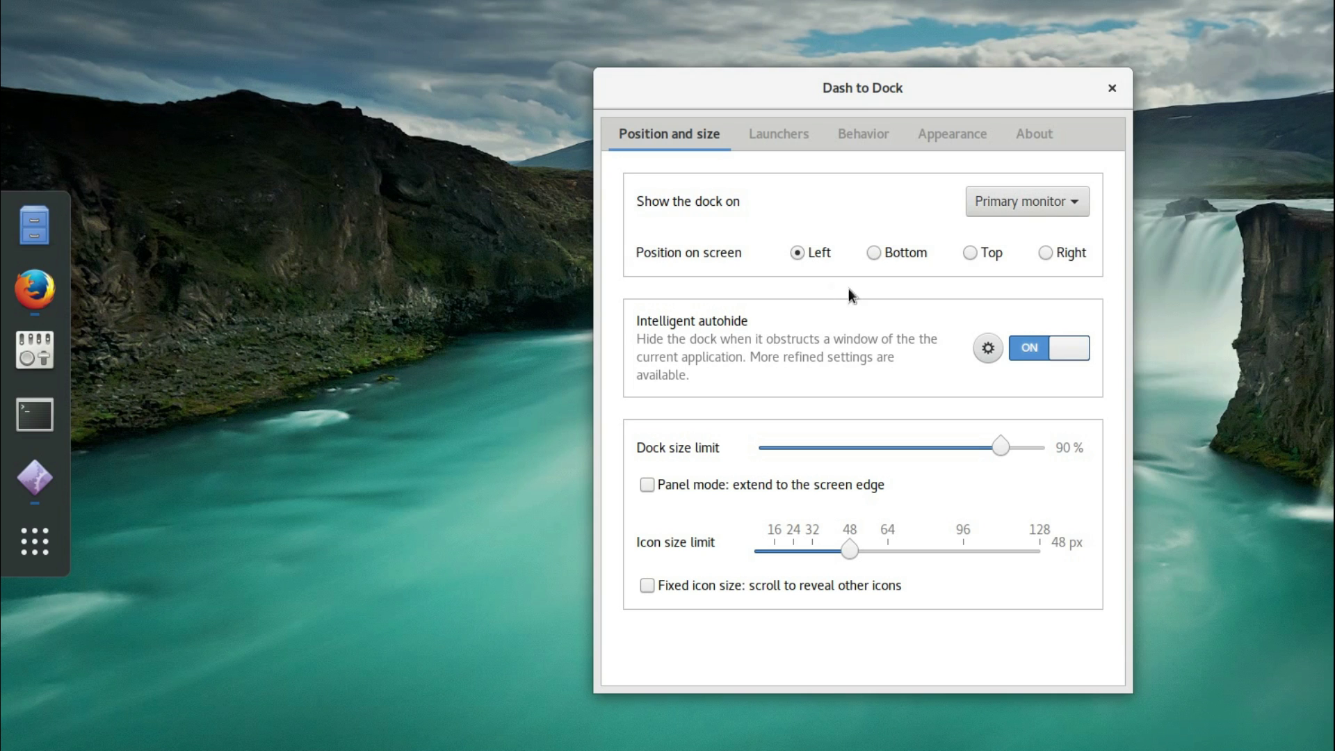
click(1030, 353)
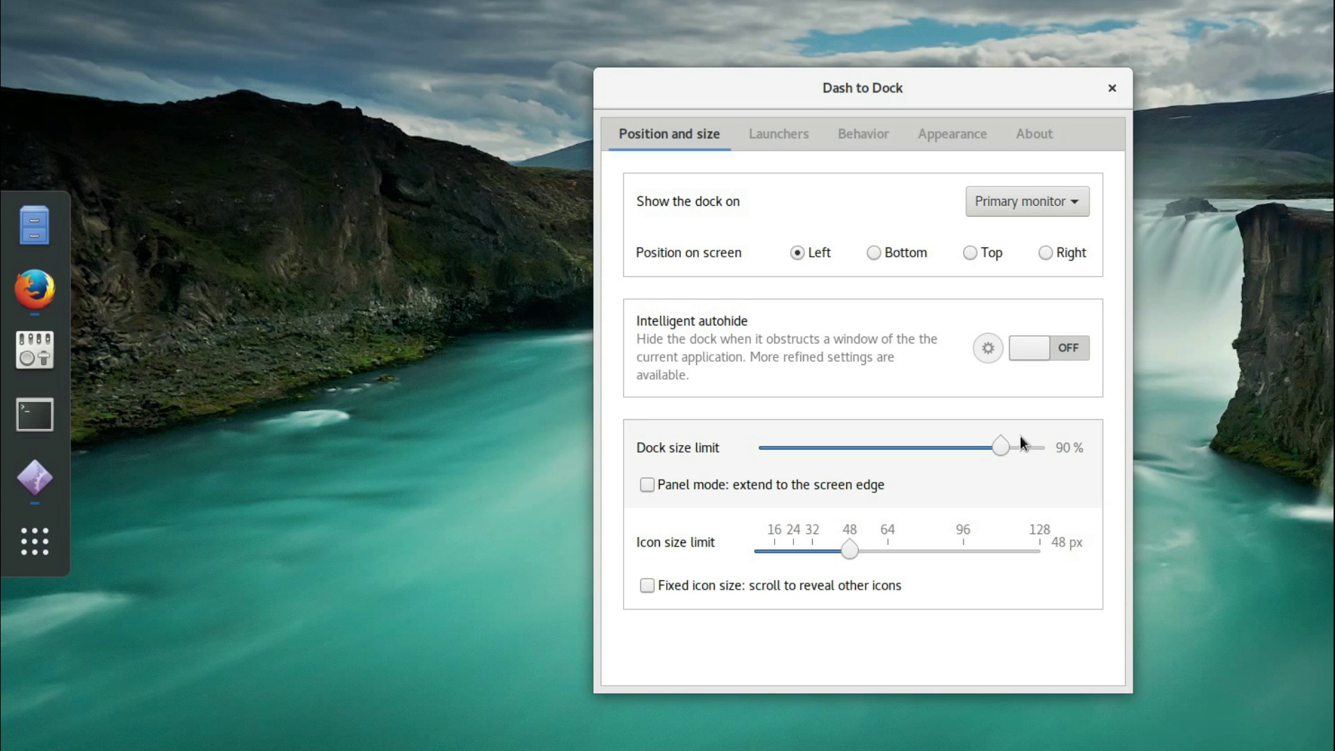
drag(851, 550, 828, 551)
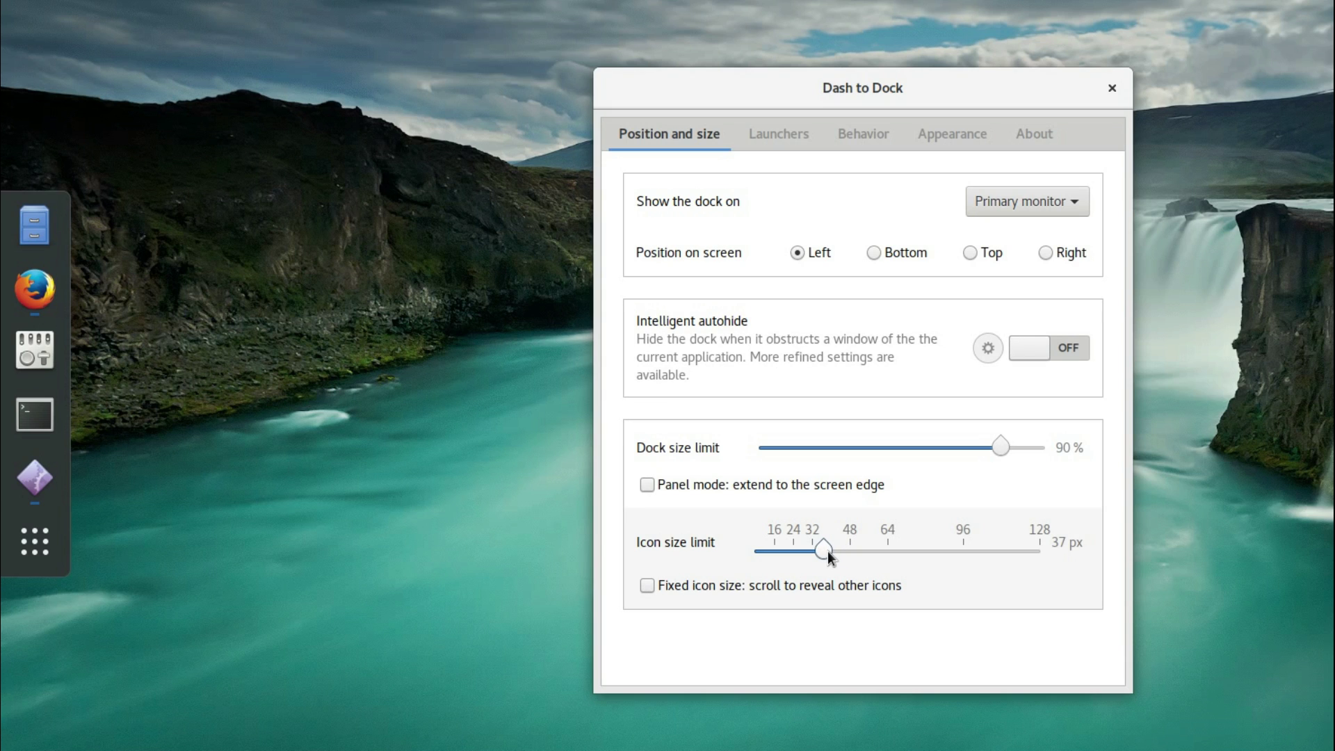
Step: Set Click action to Raise window and Scroll action to Cycle through windows
click(765, 137)
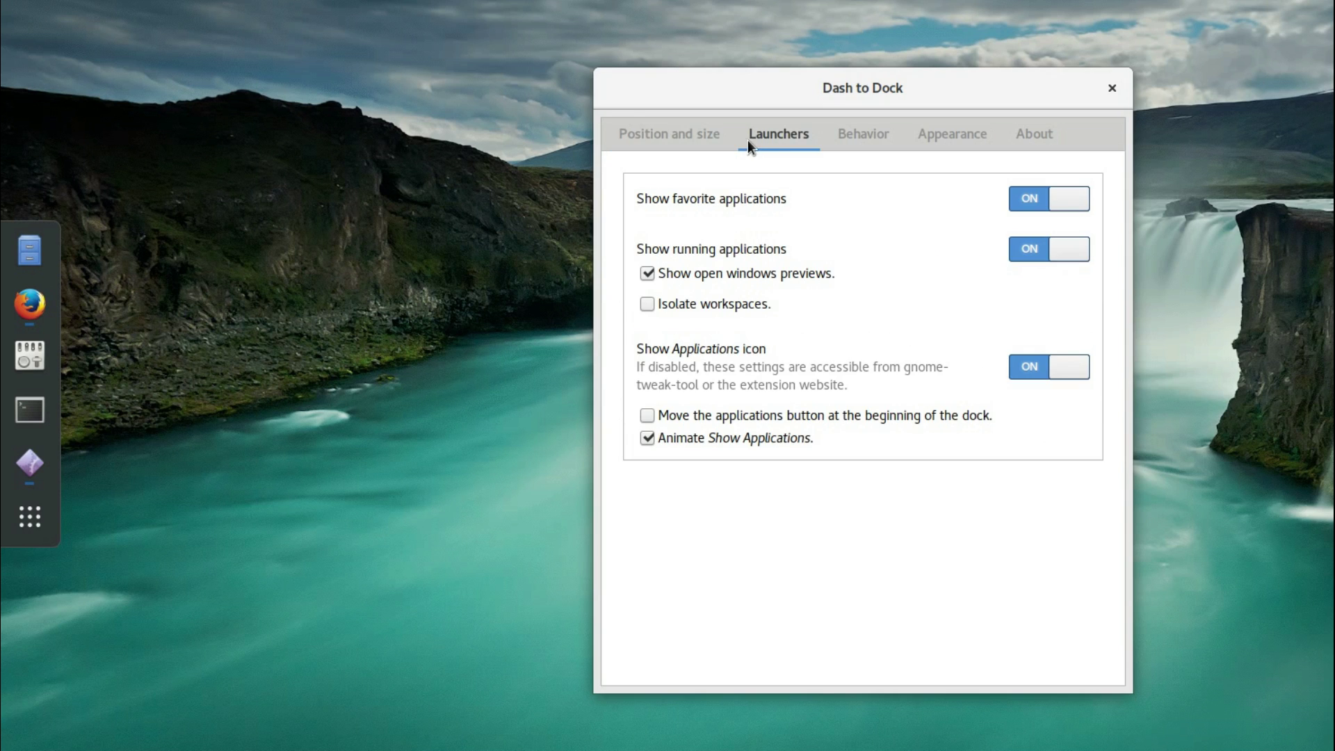
click(849, 135)
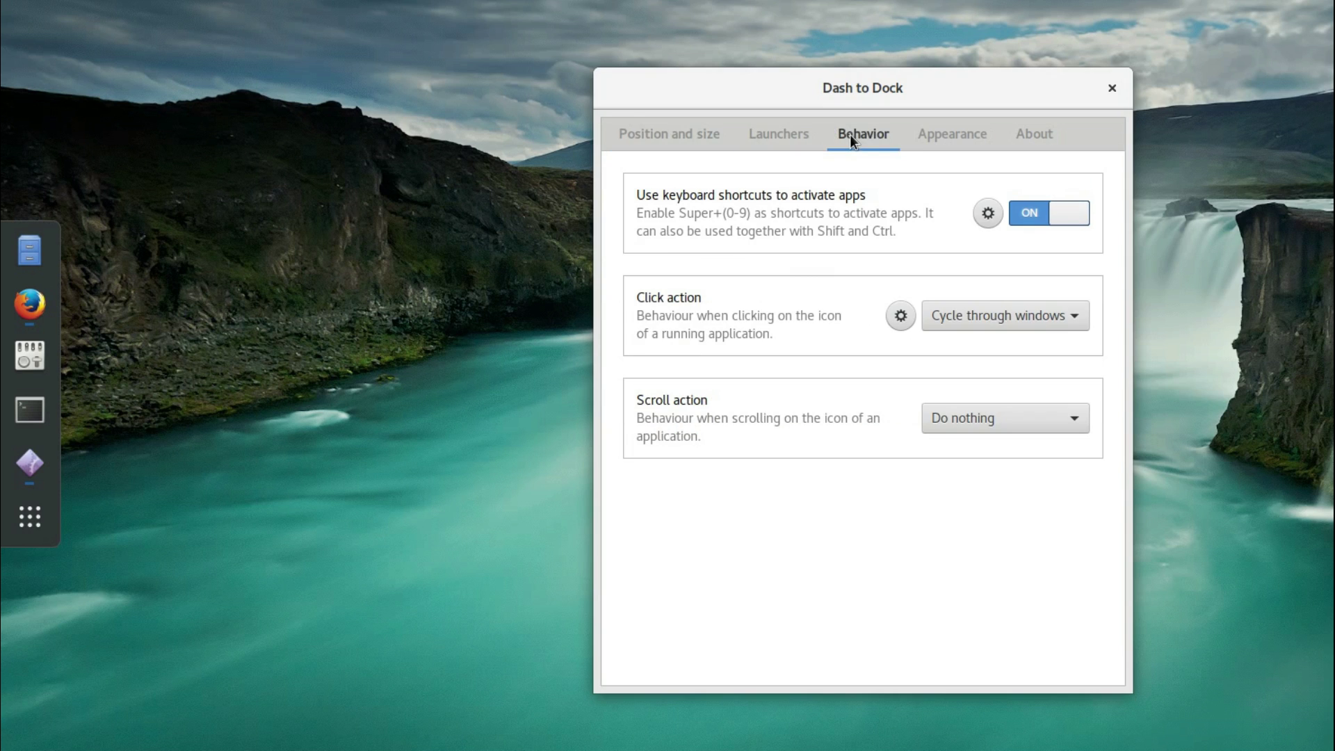
click(983, 317)
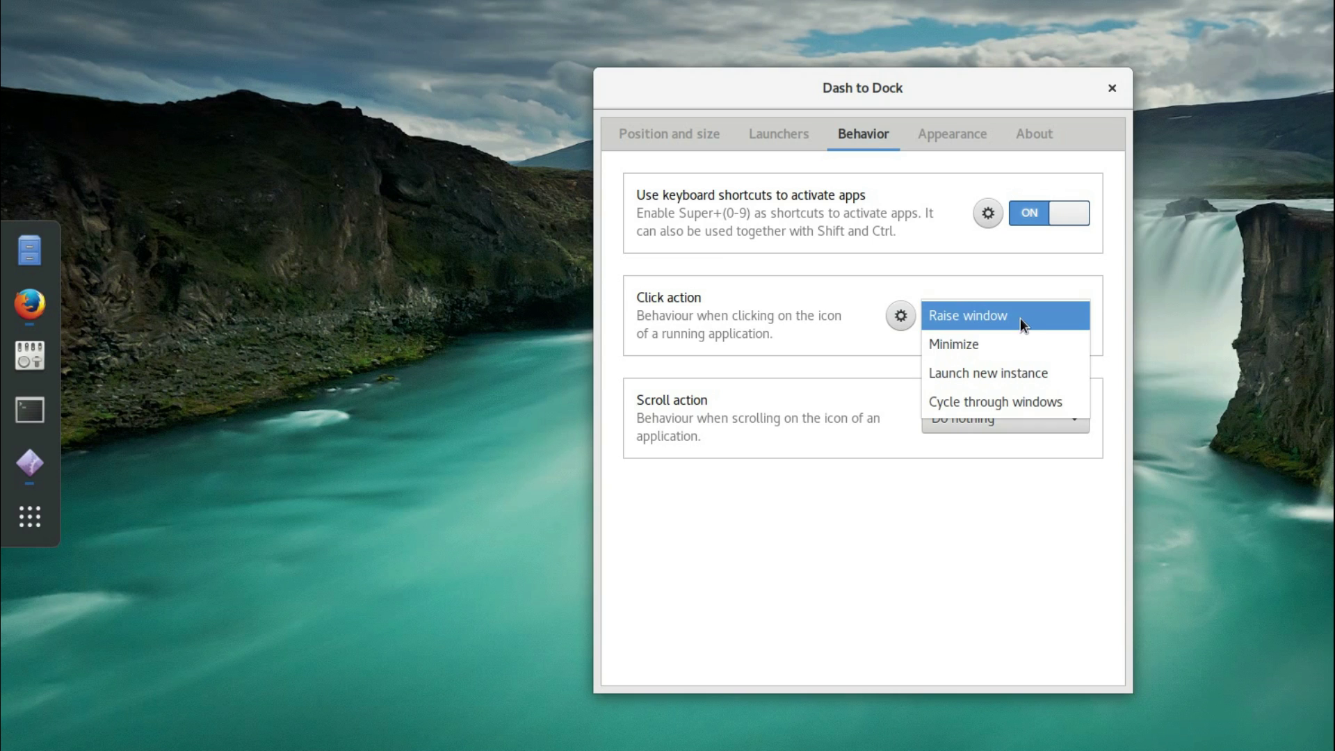
click(895, 365)
click(1001, 425)
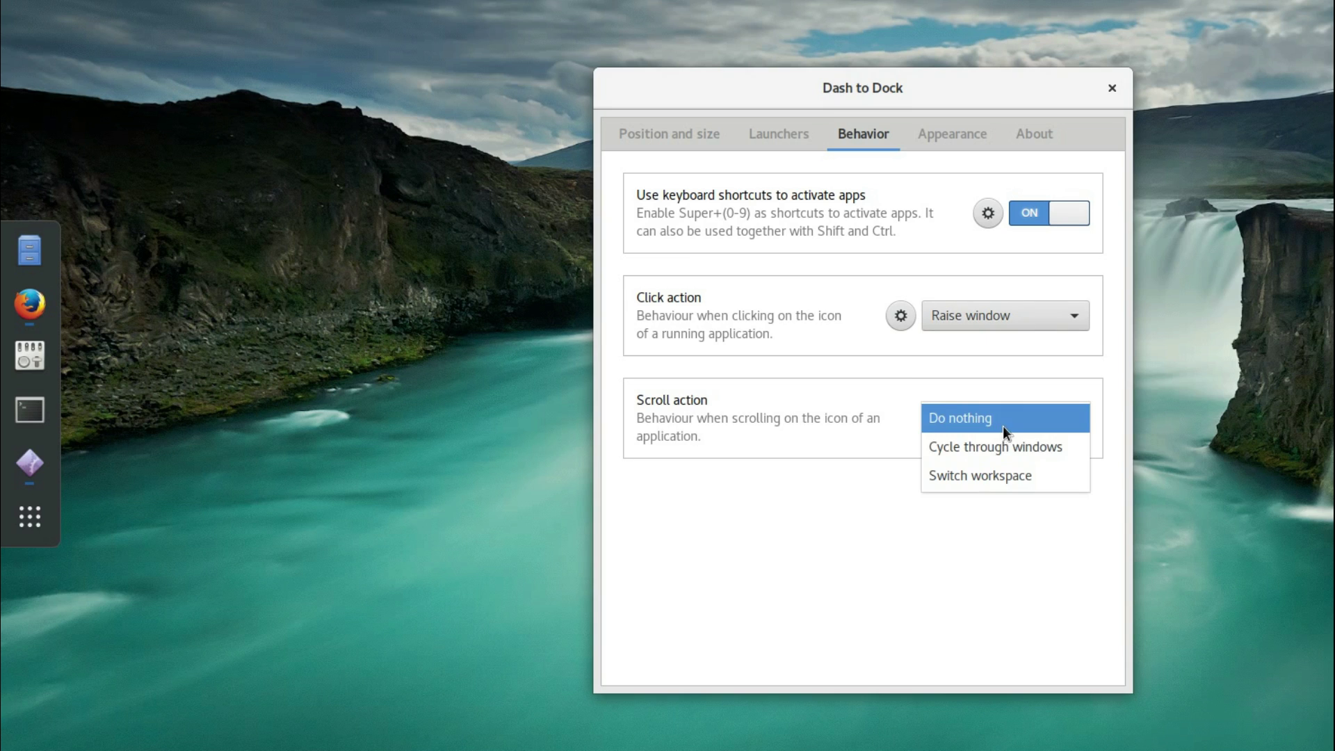
click(1027, 453)
Step: On the Appearance tab, switch on Shrink the dash and Show windows counter indicators
click(944, 133)
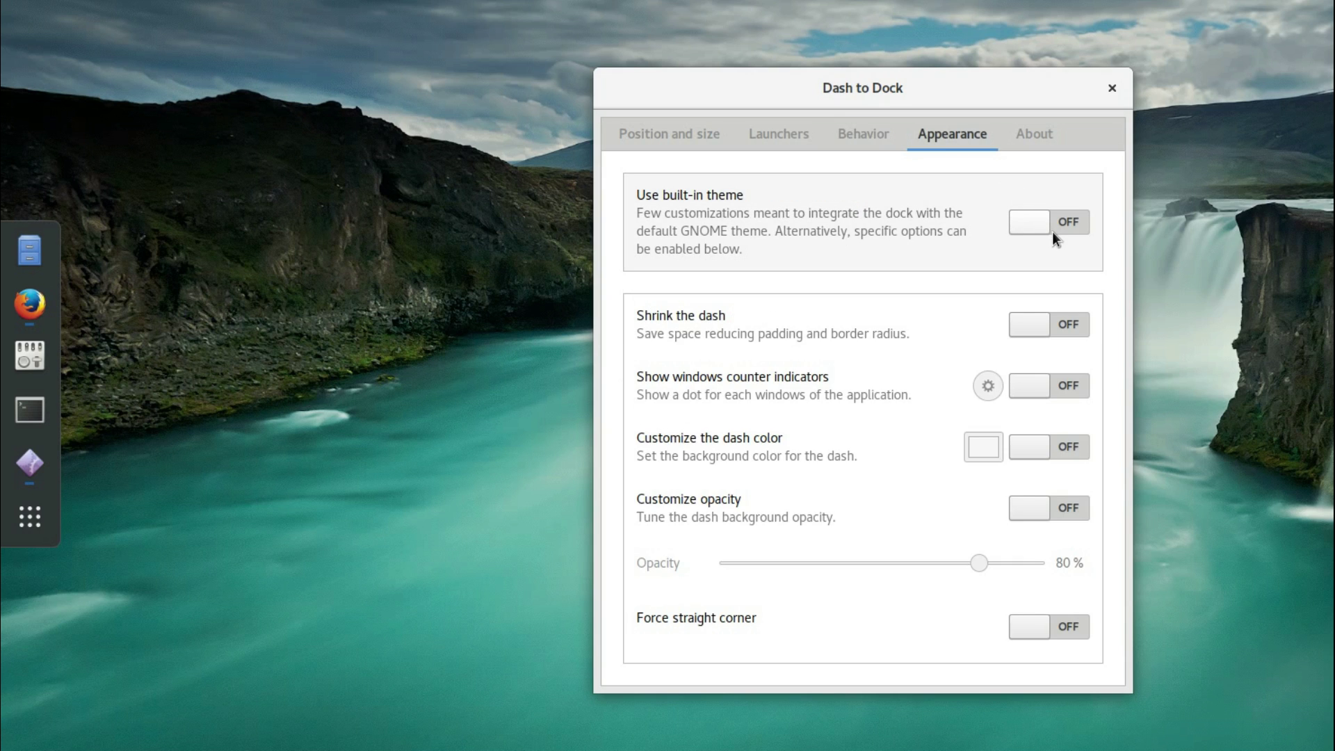
click(1056, 325)
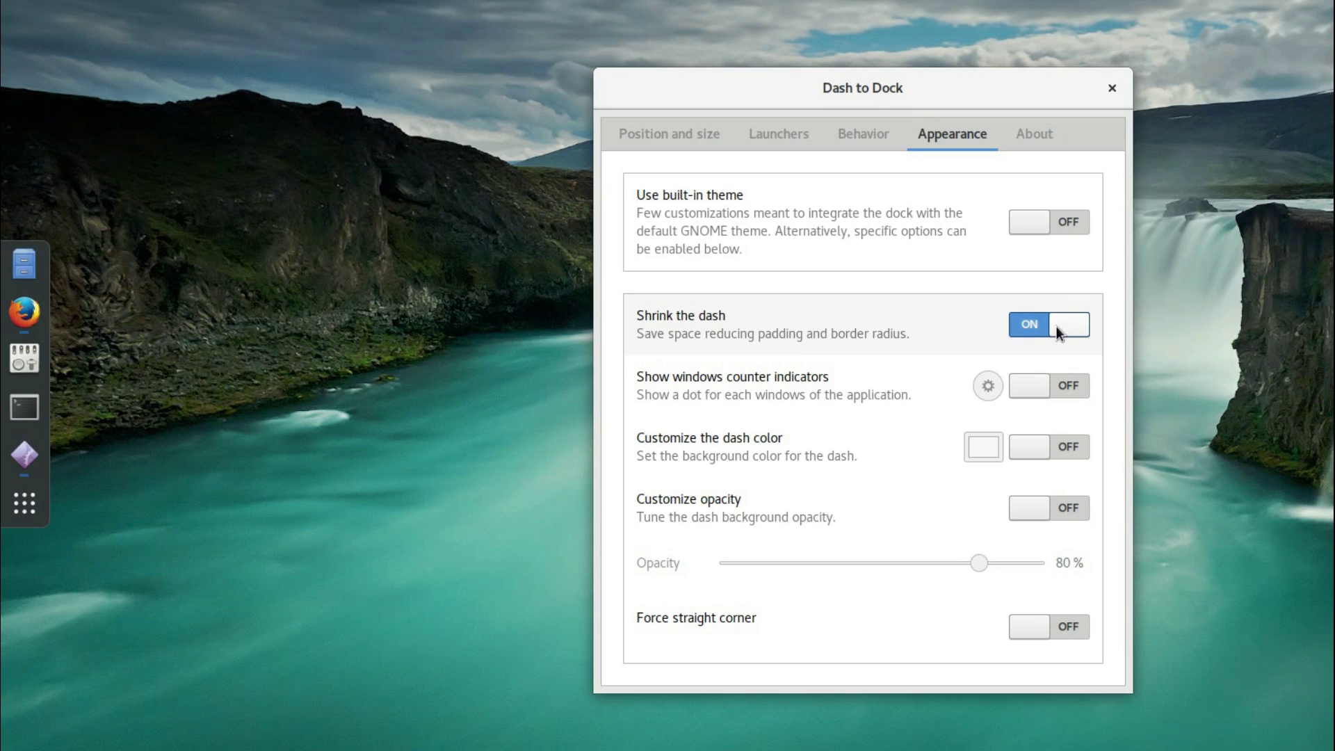
click(1061, 391)
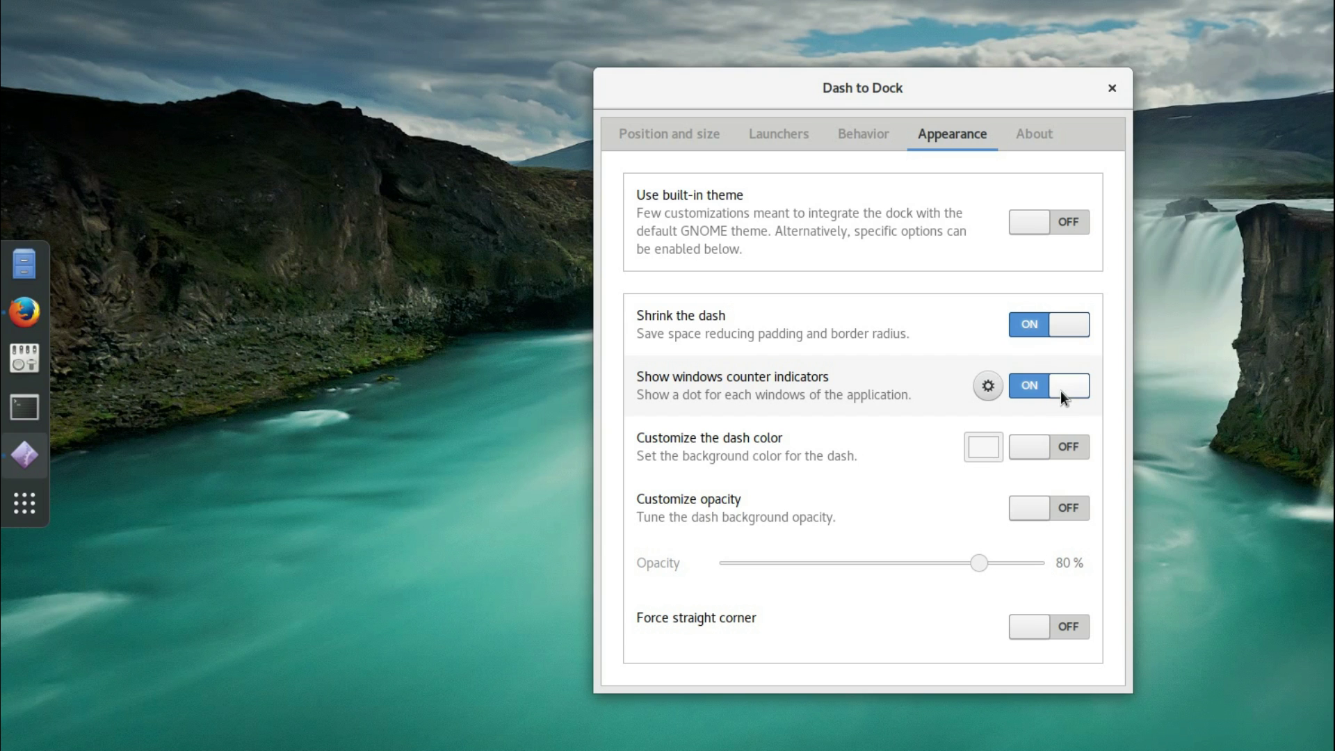
Step: Set a custom black dash colour and enable custom opacity at 66%
click(40, 319)
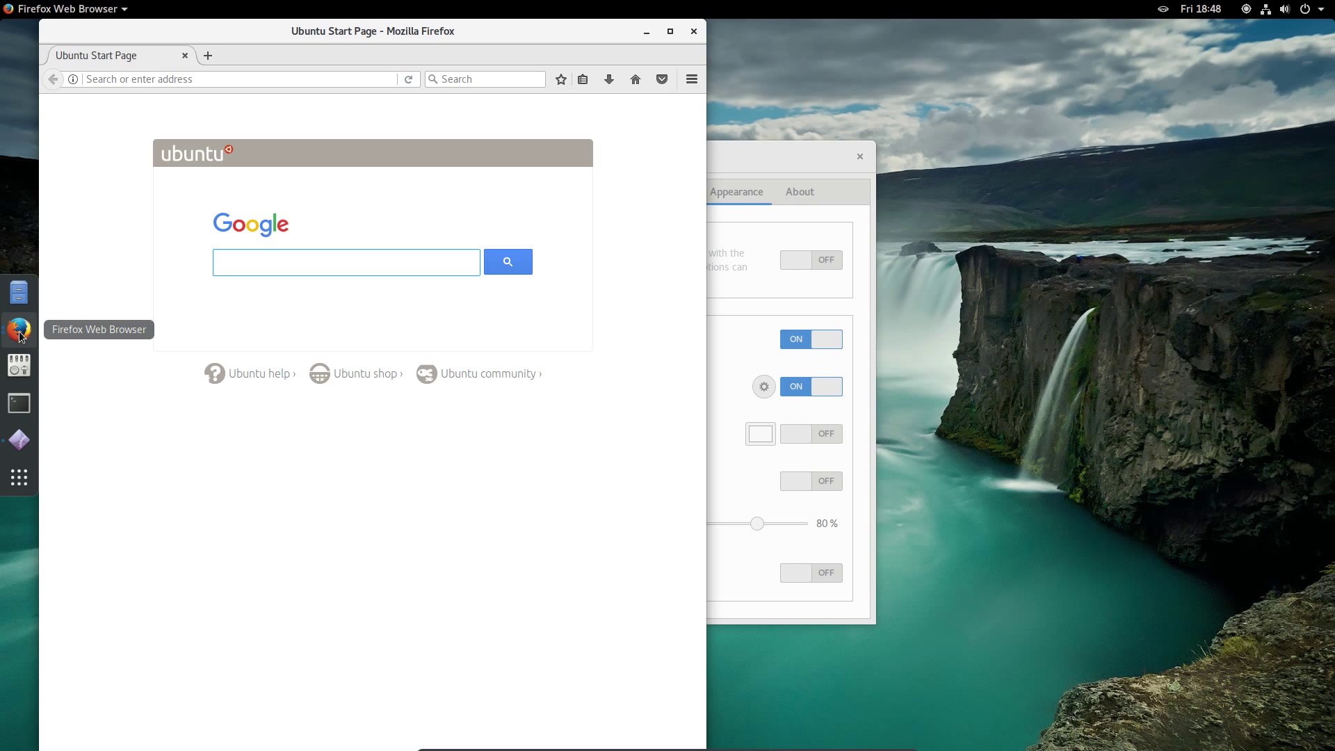
click(19, 329)
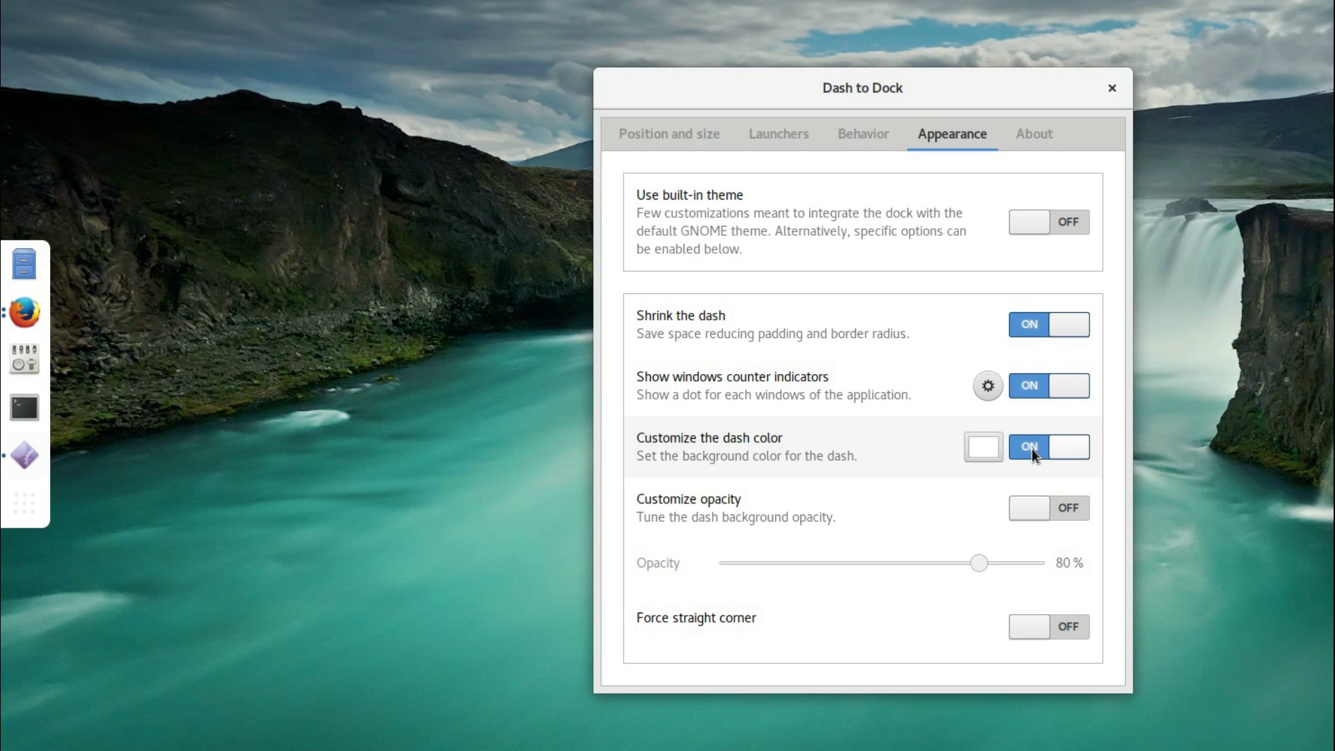
click(984, 445)
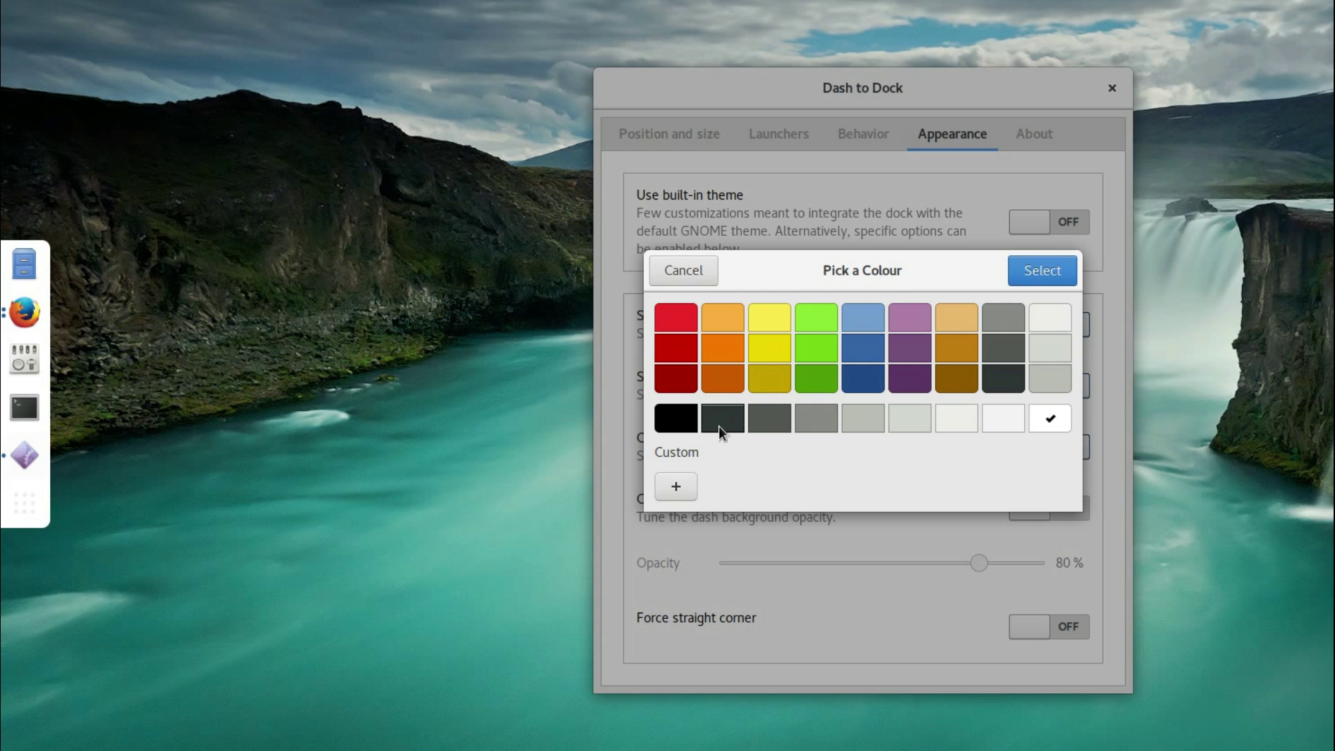
click(680, 420)
click(1049, 272)
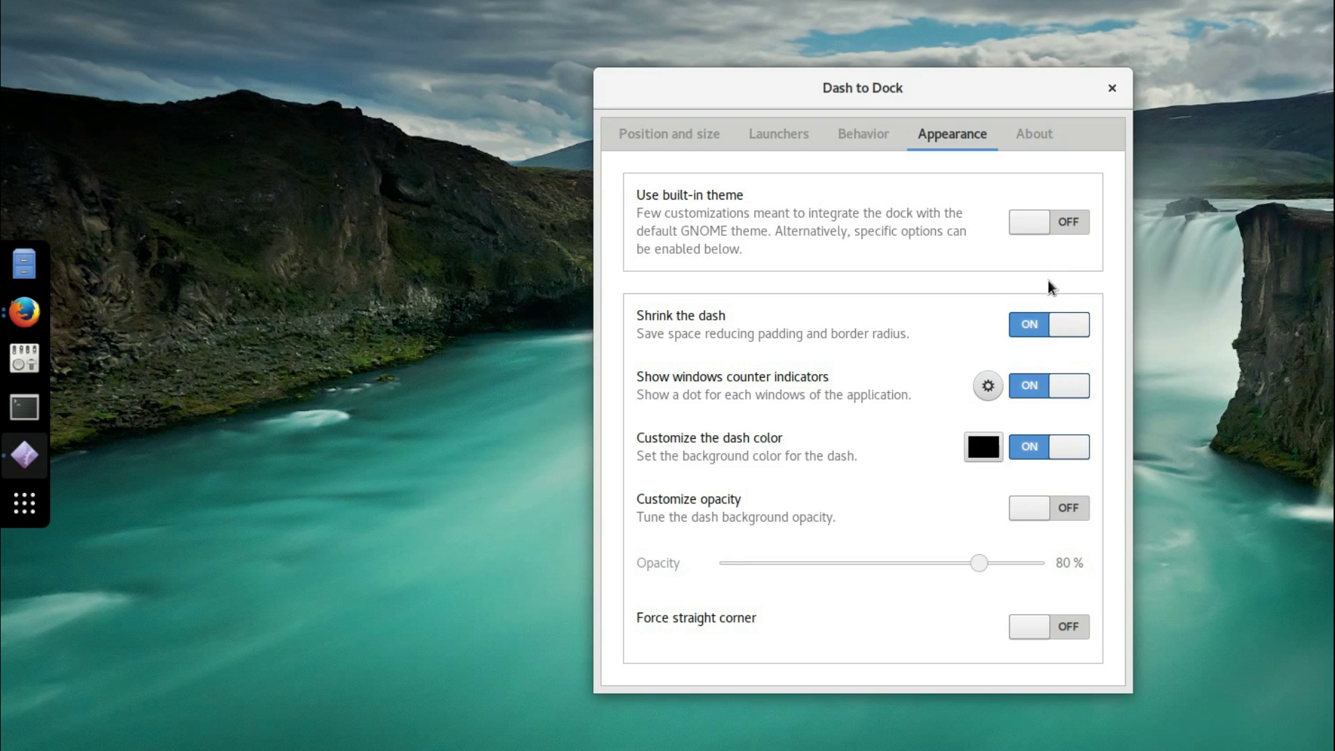
click(1042, 515)
drag(979, 564, 935, 562)
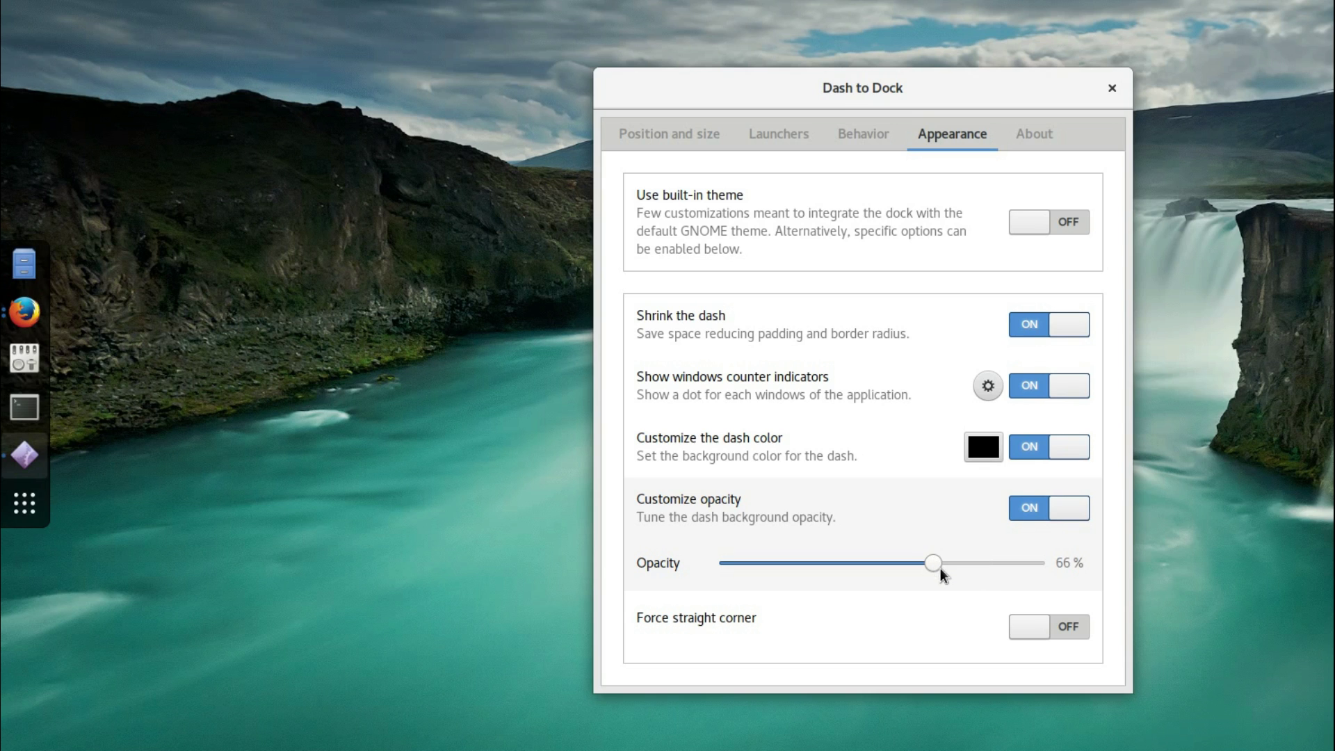
Step: Turn on Panel mode to extend the dock to the screen edge, then go to Launchers
click(1036, 133)
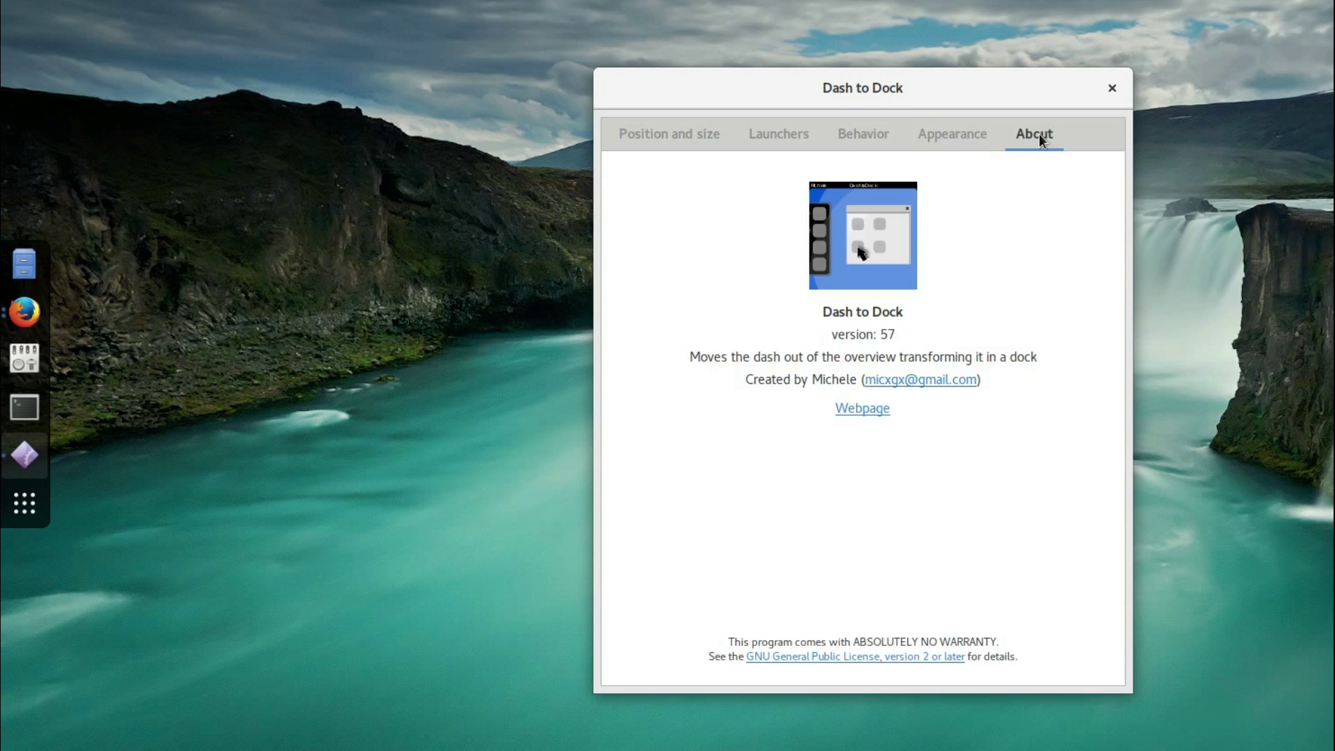
click(971, 132)
click(672, 137)
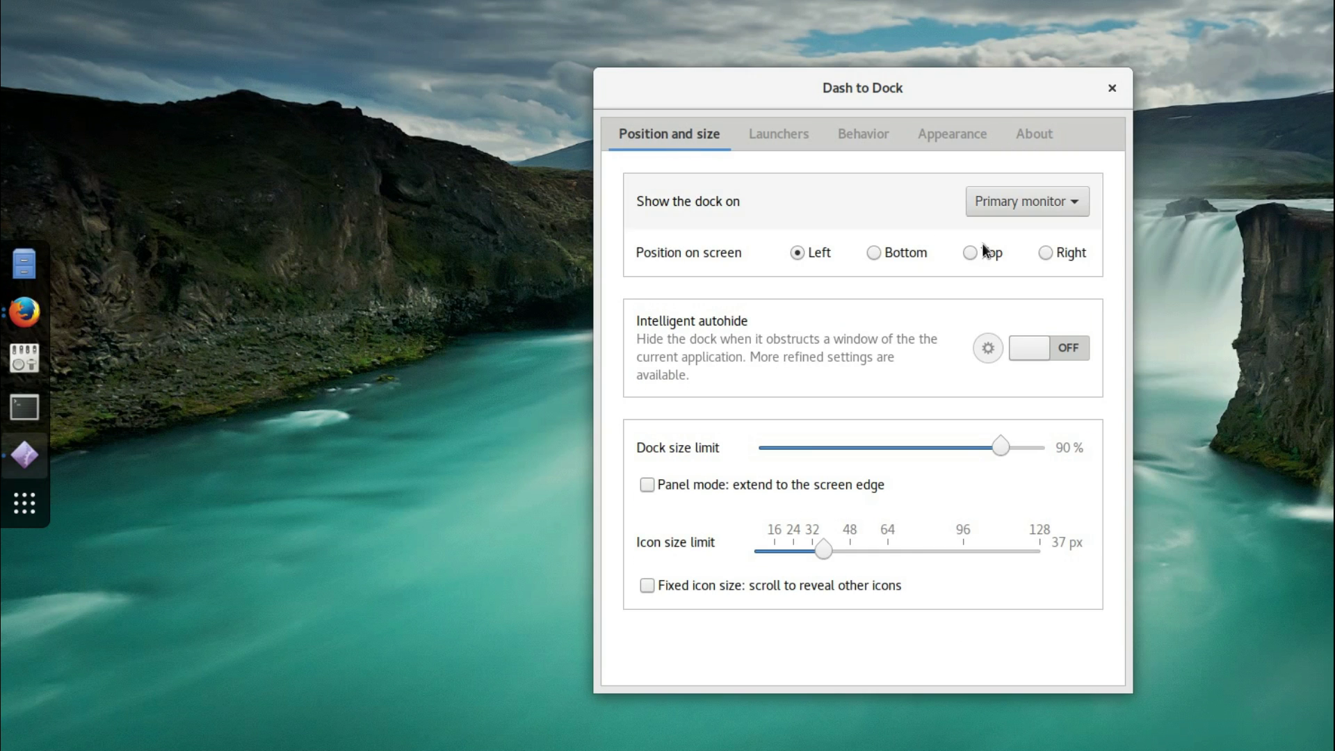
click(836, 481)
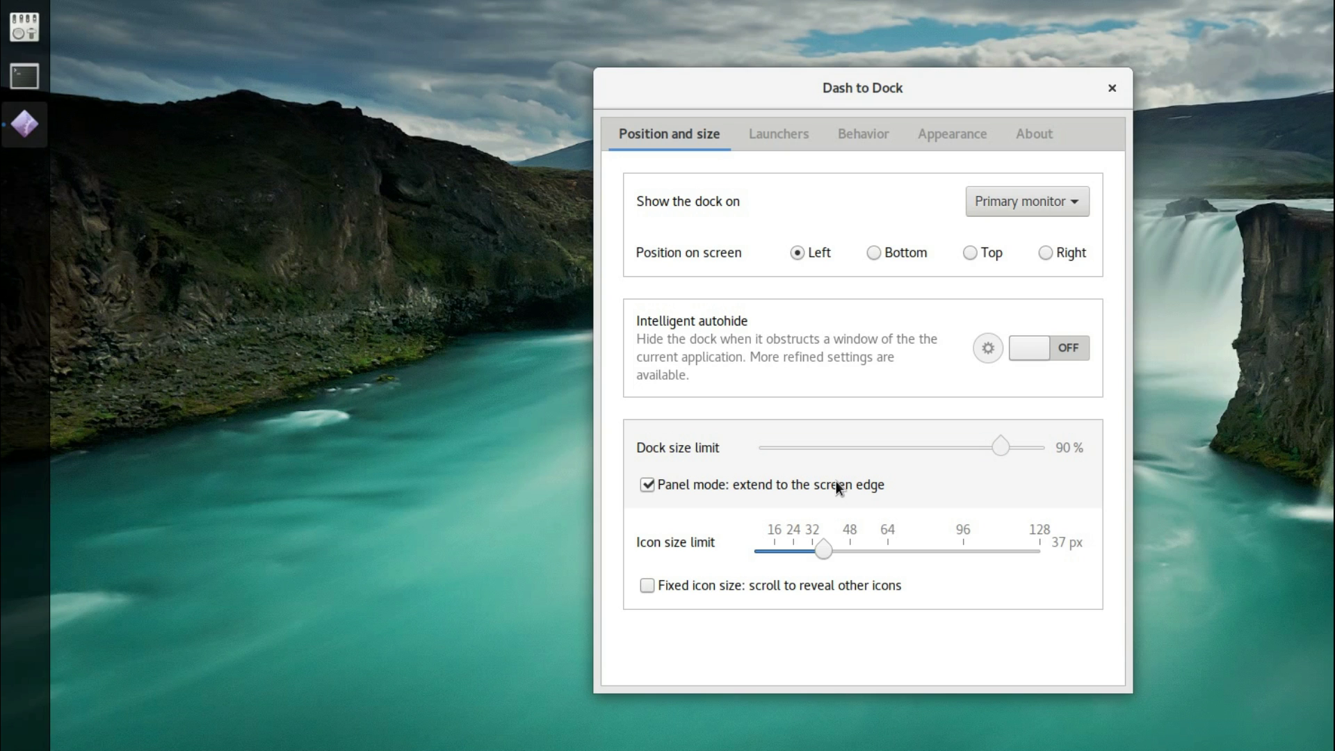
key(ctrl+Page_Down)
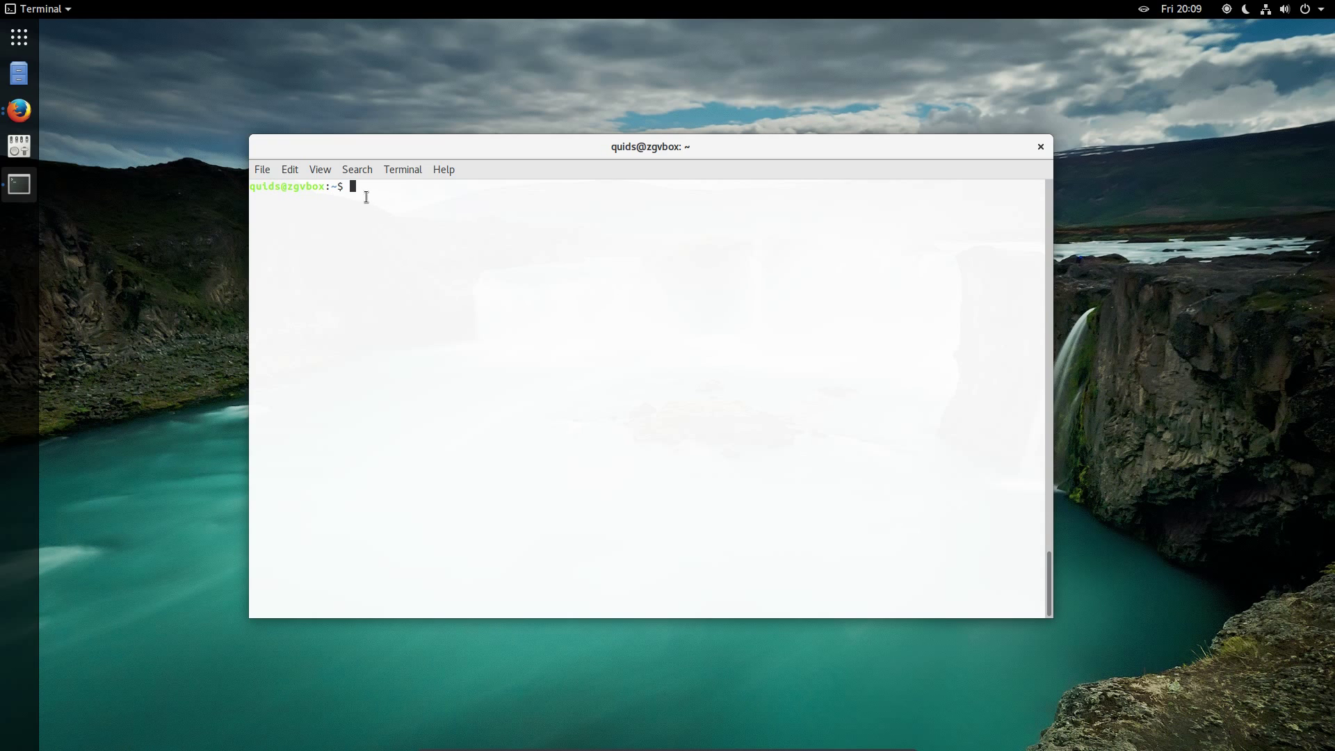
Step: Open the terminal profile's Colours preferences and turn off Use colours from system theme
click(399, 169)
mouse_move(292, 173)
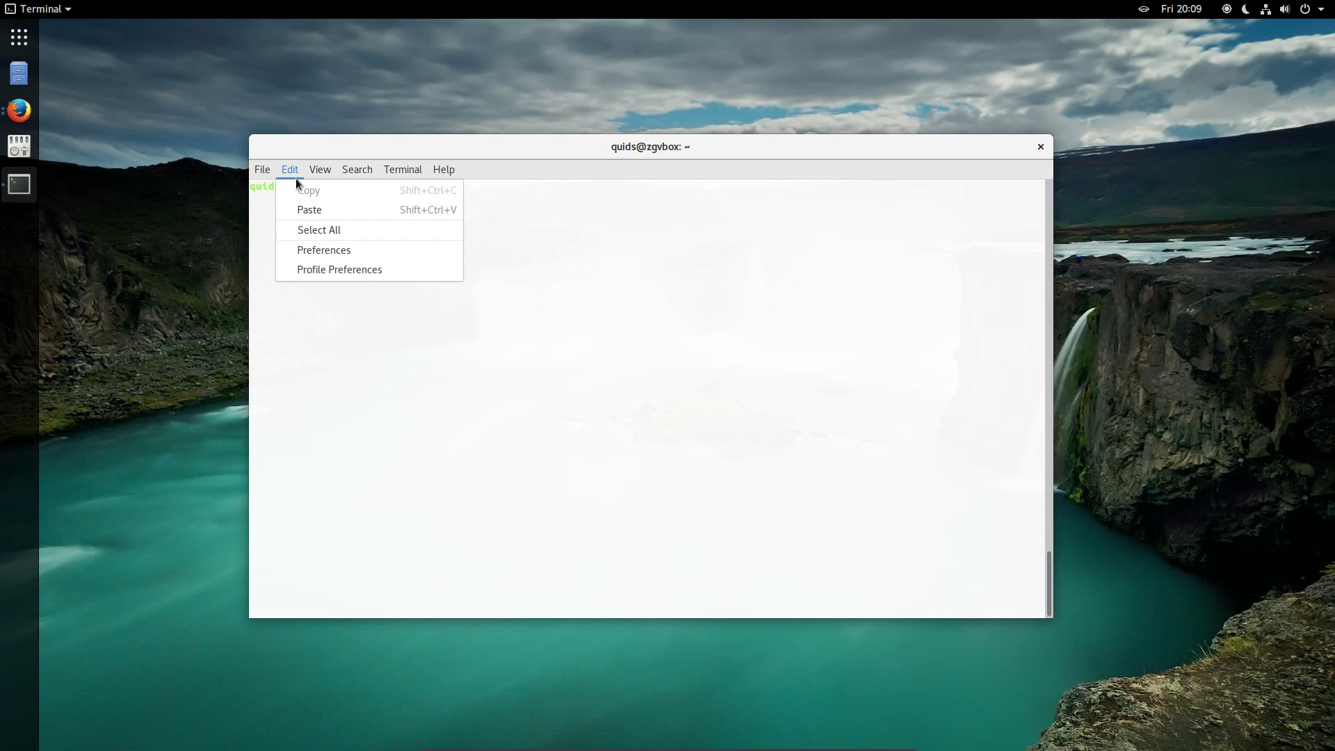
click(340, 268)
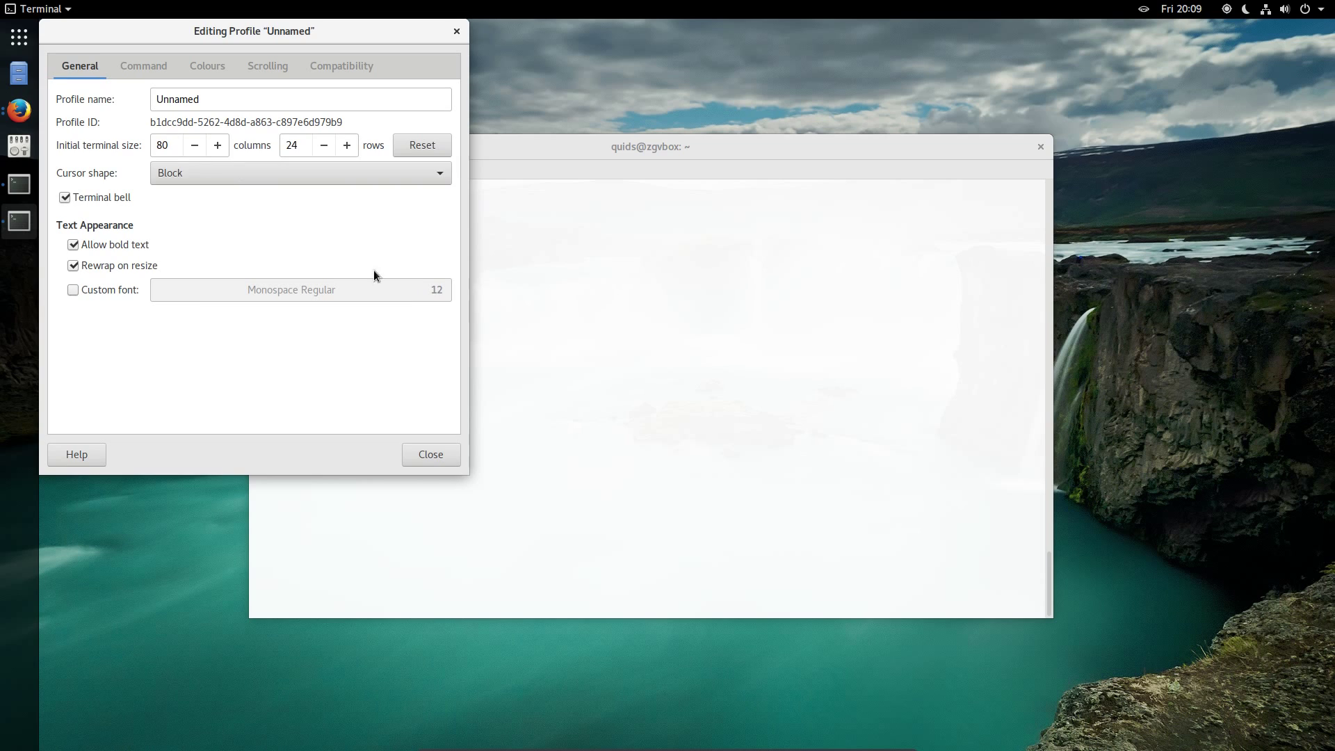
click(207, 68)
click(198, 115)
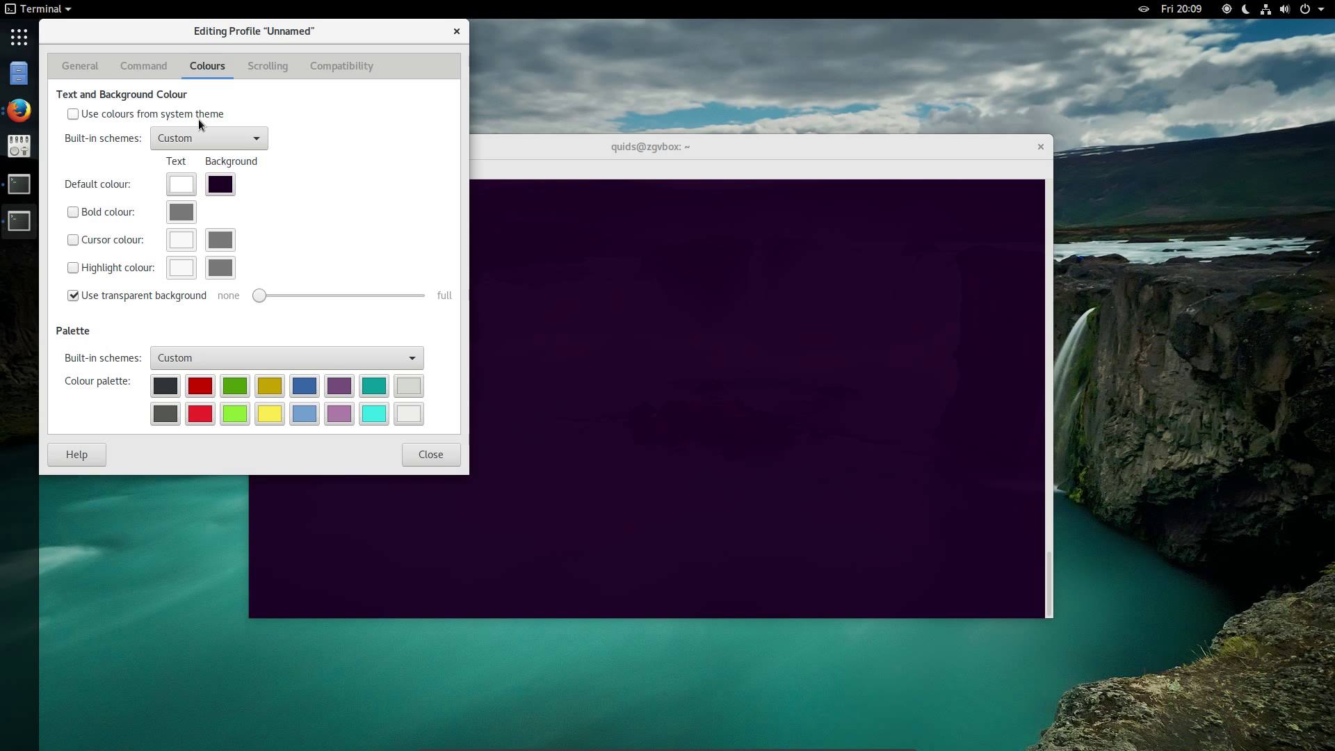
Step: Set dark purple background and white text, close, and paste the gsettings button-layout command
click(221, 185)
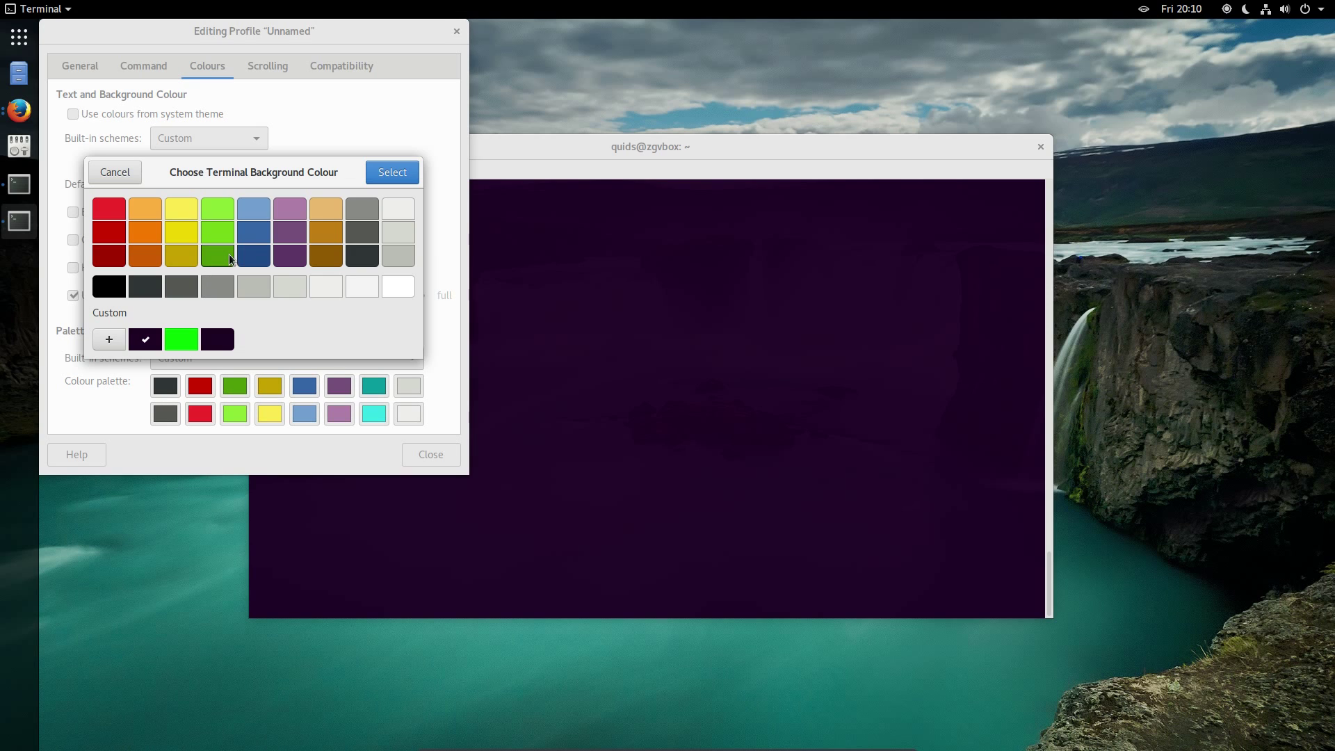
click(378, 184)
click(184, 186)
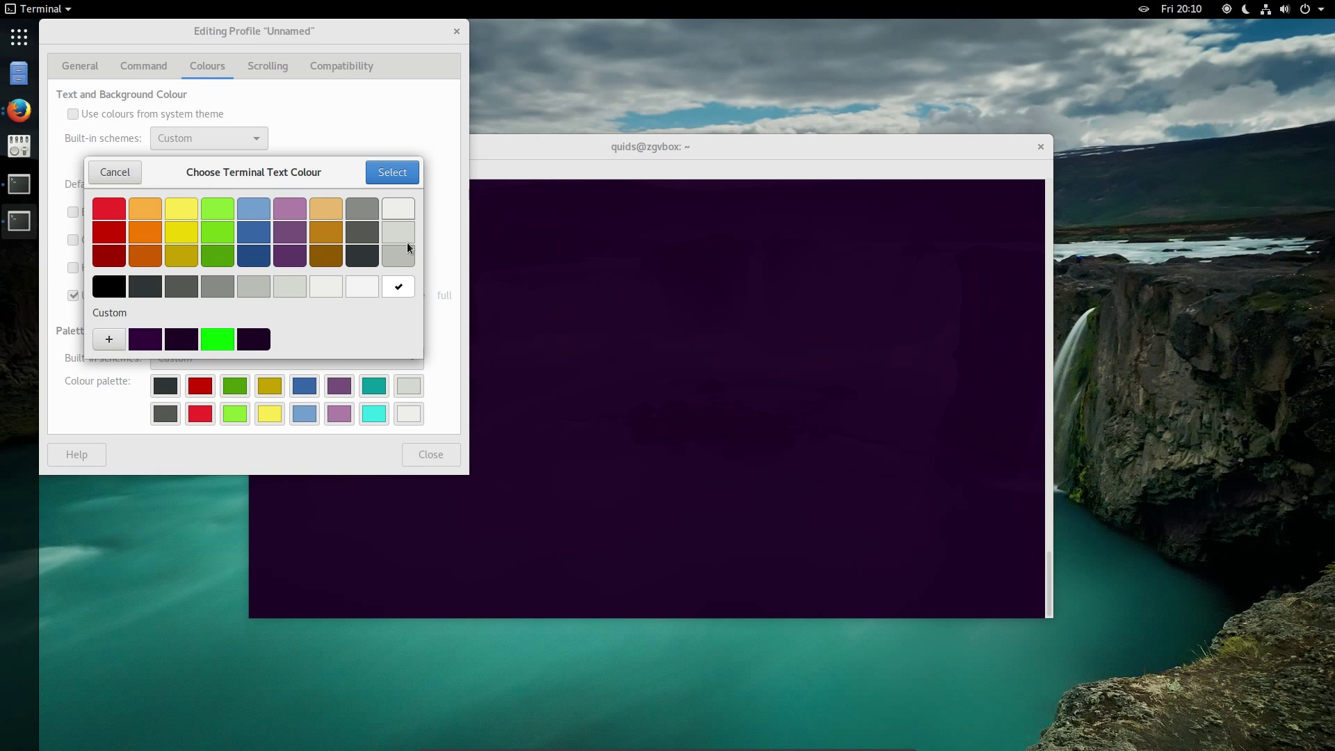
click(393, 172)
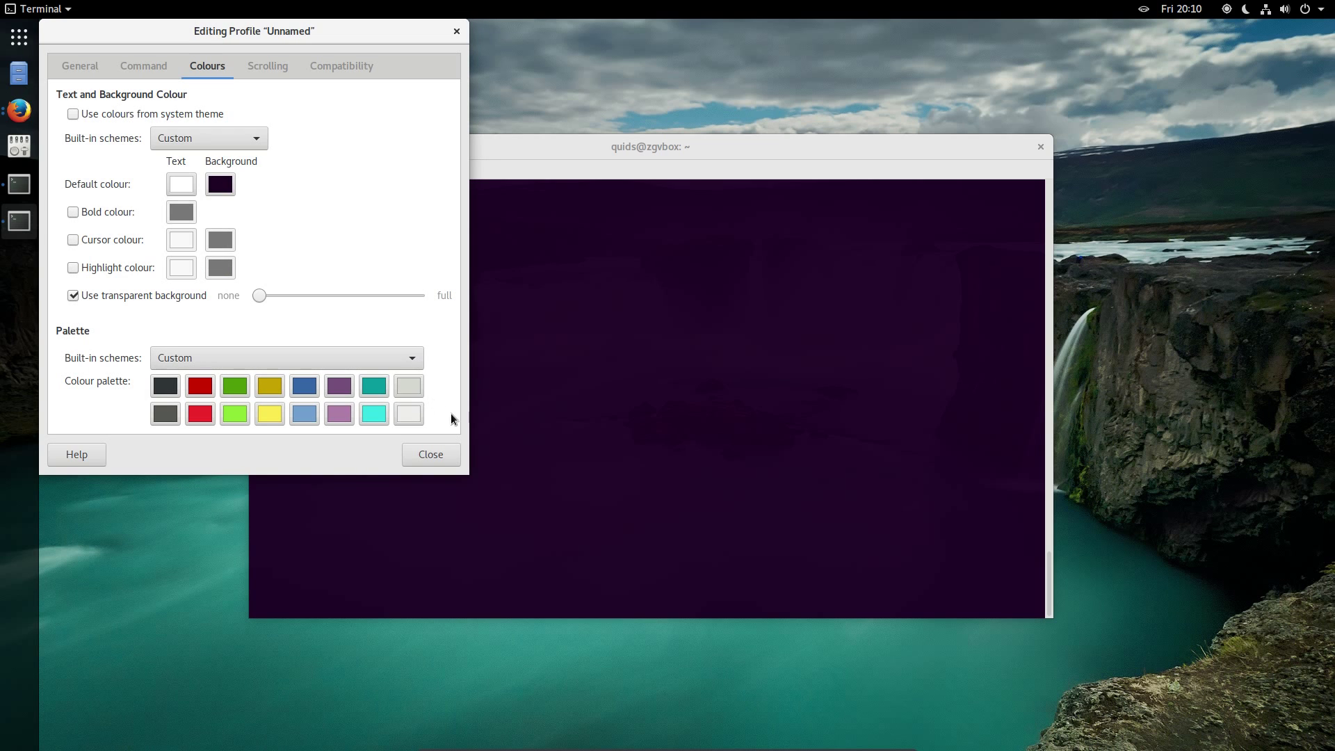
click(453, 457)
text(gsettings set org.gnome.desktop.wm.preferences button-layout 'close,minimize,maximize:')
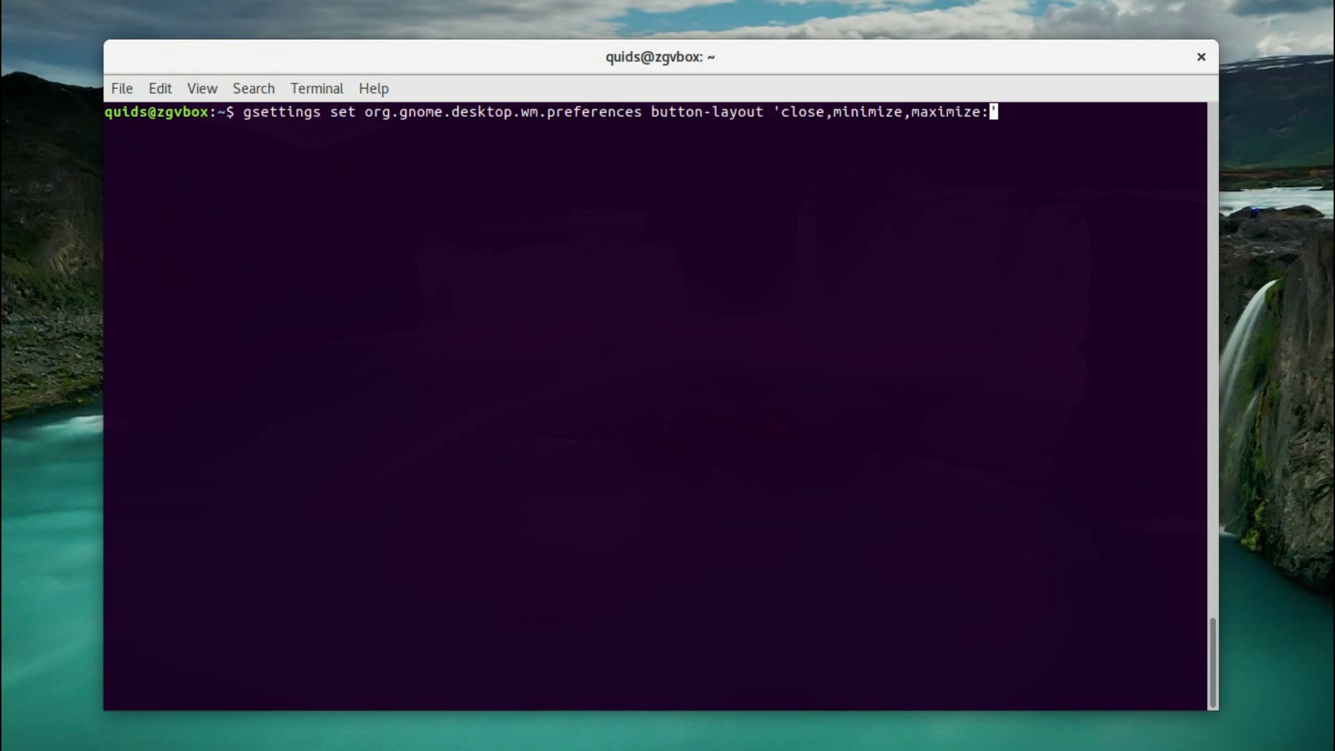
Step: Apply the 'close,minimize,maximize:' button layout and install ubuntu-wallpapers, ubuntu-mono and dmz-cursor-theme
key(Return)
text(sudo apt install ubuntu-wallpapers ubuntu-mono dmz-cursor-theme)
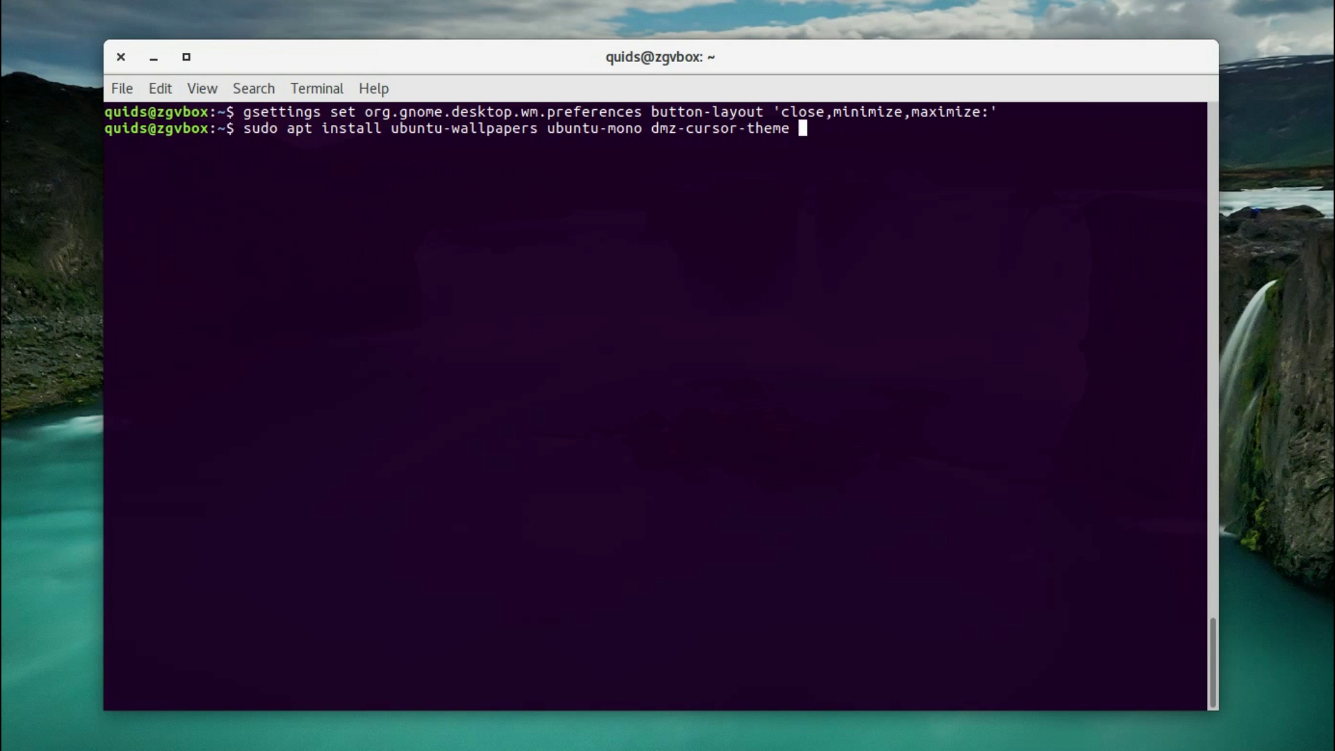
key(Return)
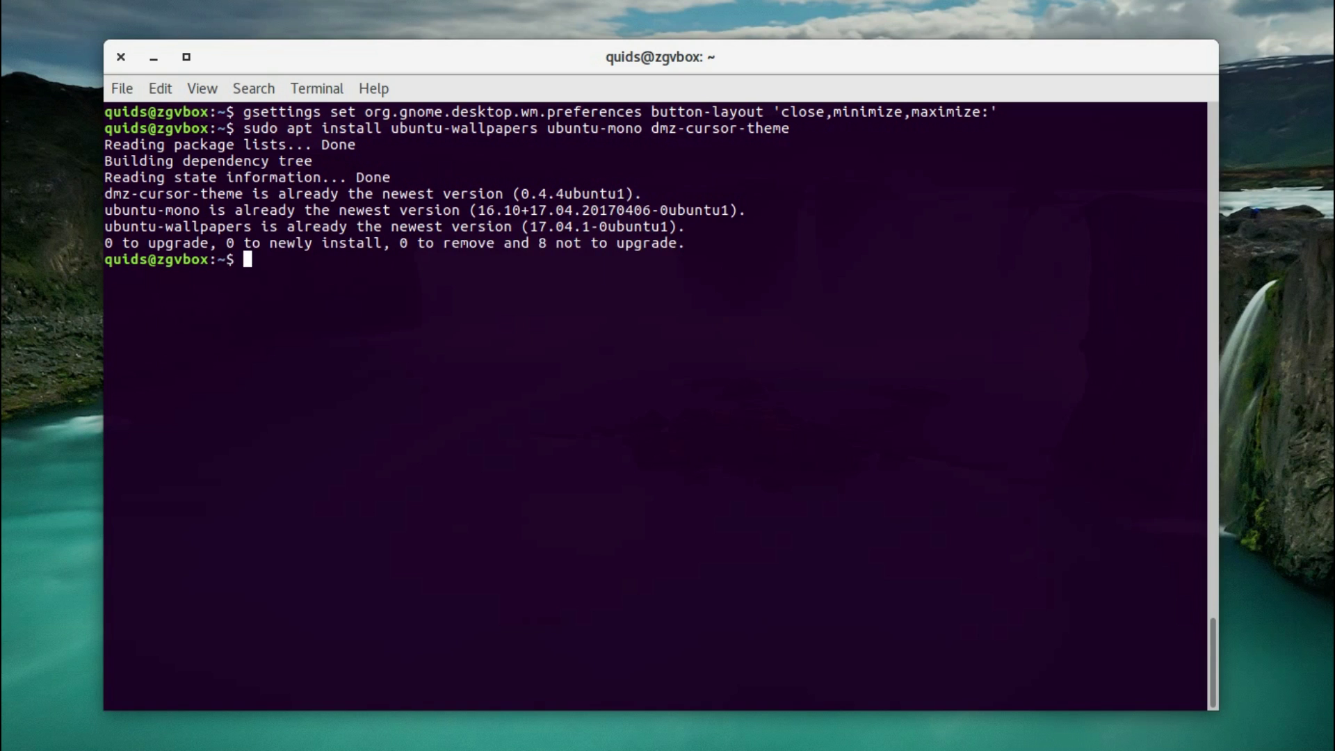
Step: Try adding the noobslab themes repository, cancel it, and refresh the package lists
key(ctrl+l)
text(sudo add-apt-repository ppa:noobslab/themes)
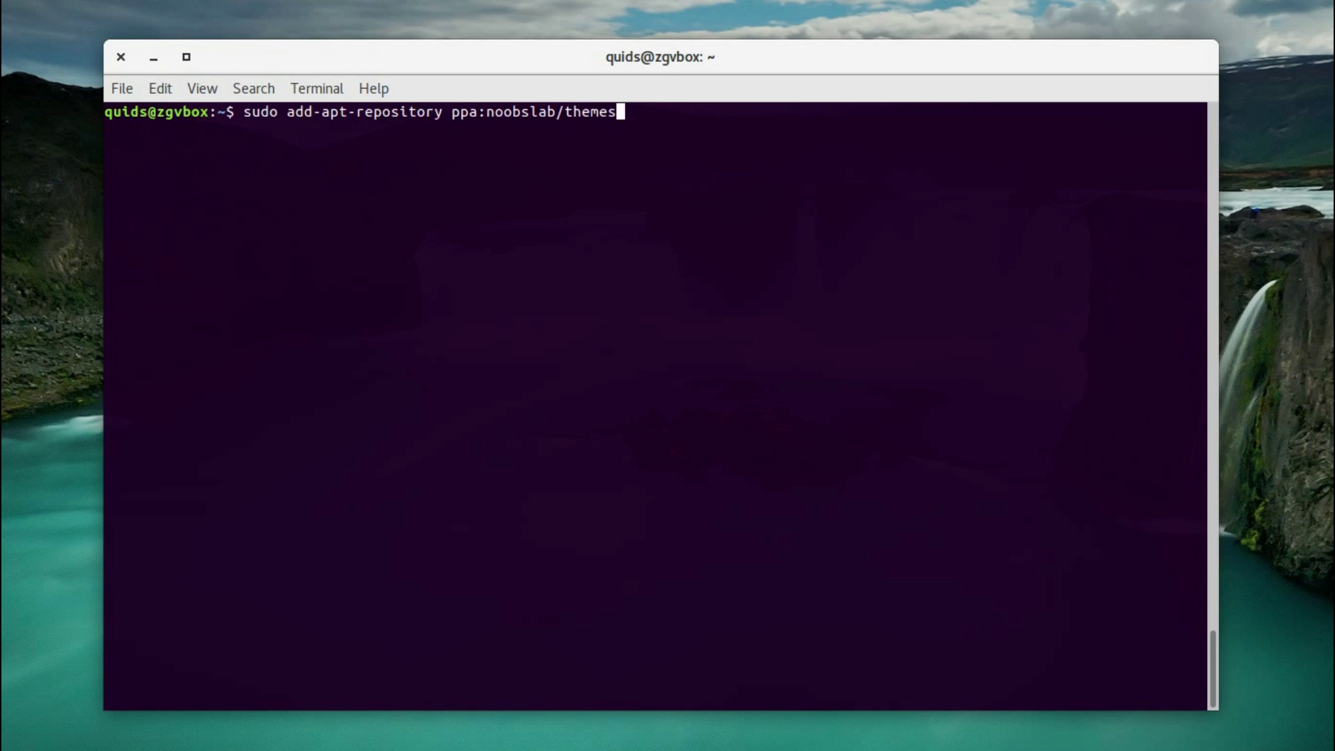
key(Return)
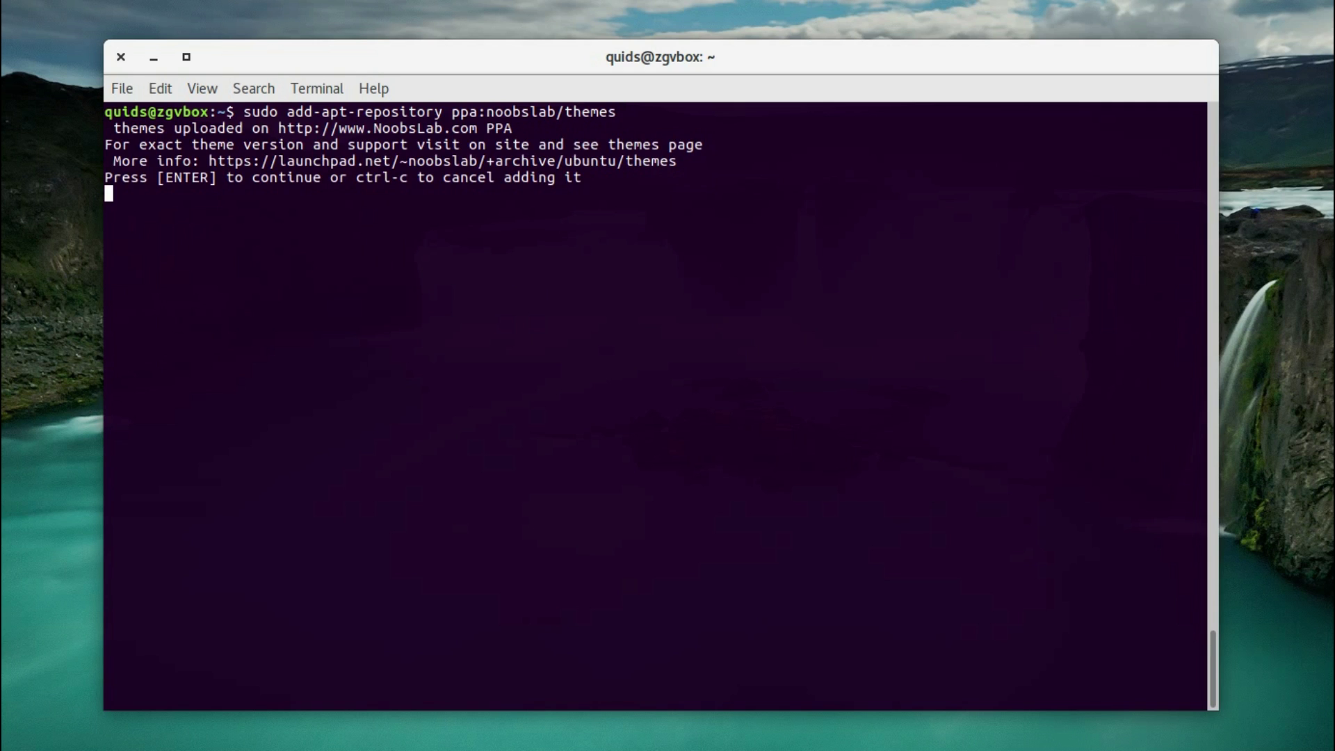
key(ctrl+c)
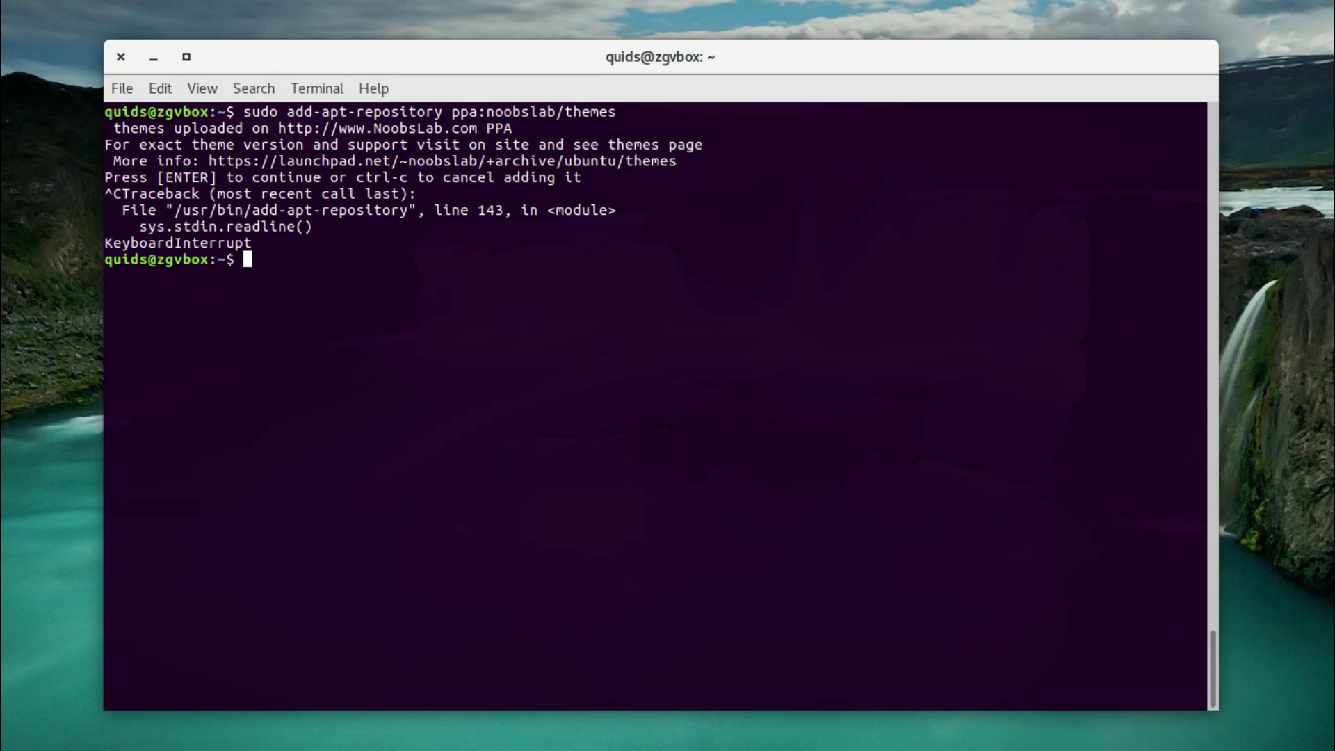
key(ctrl+shift+v)
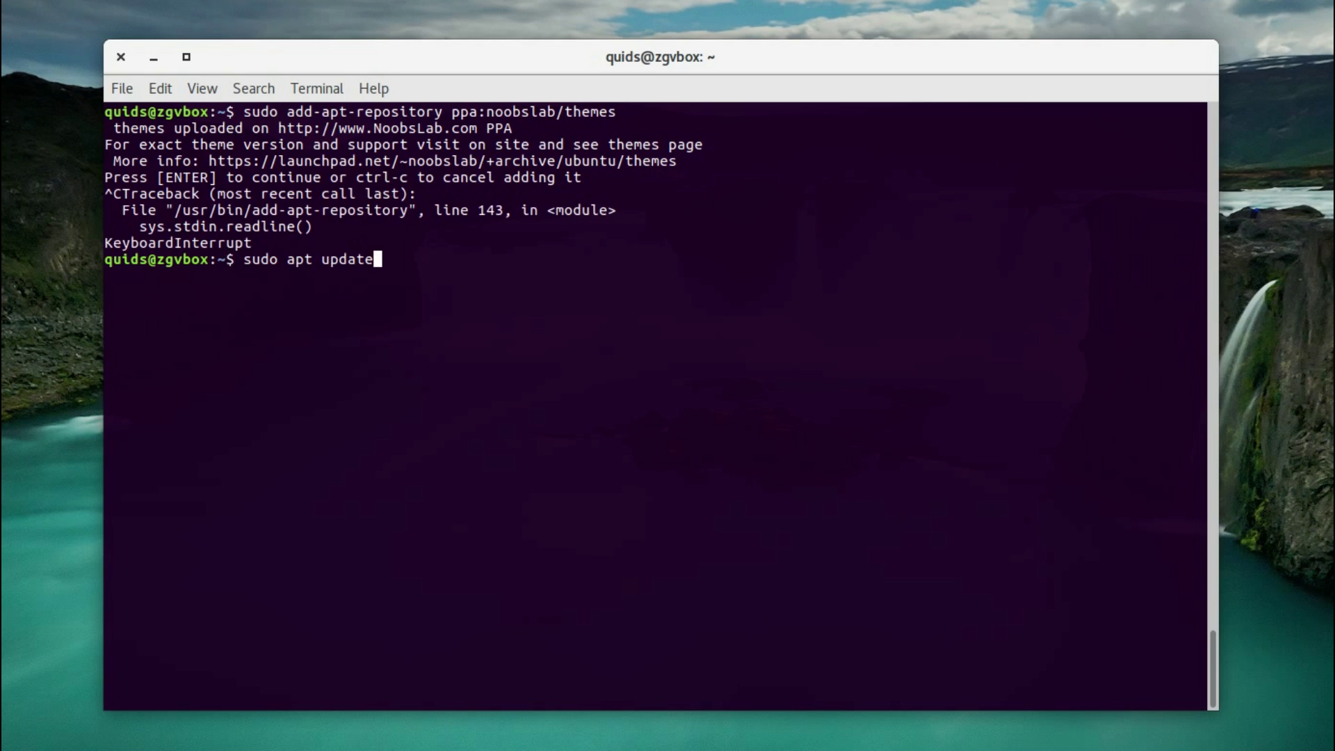
key(Return)
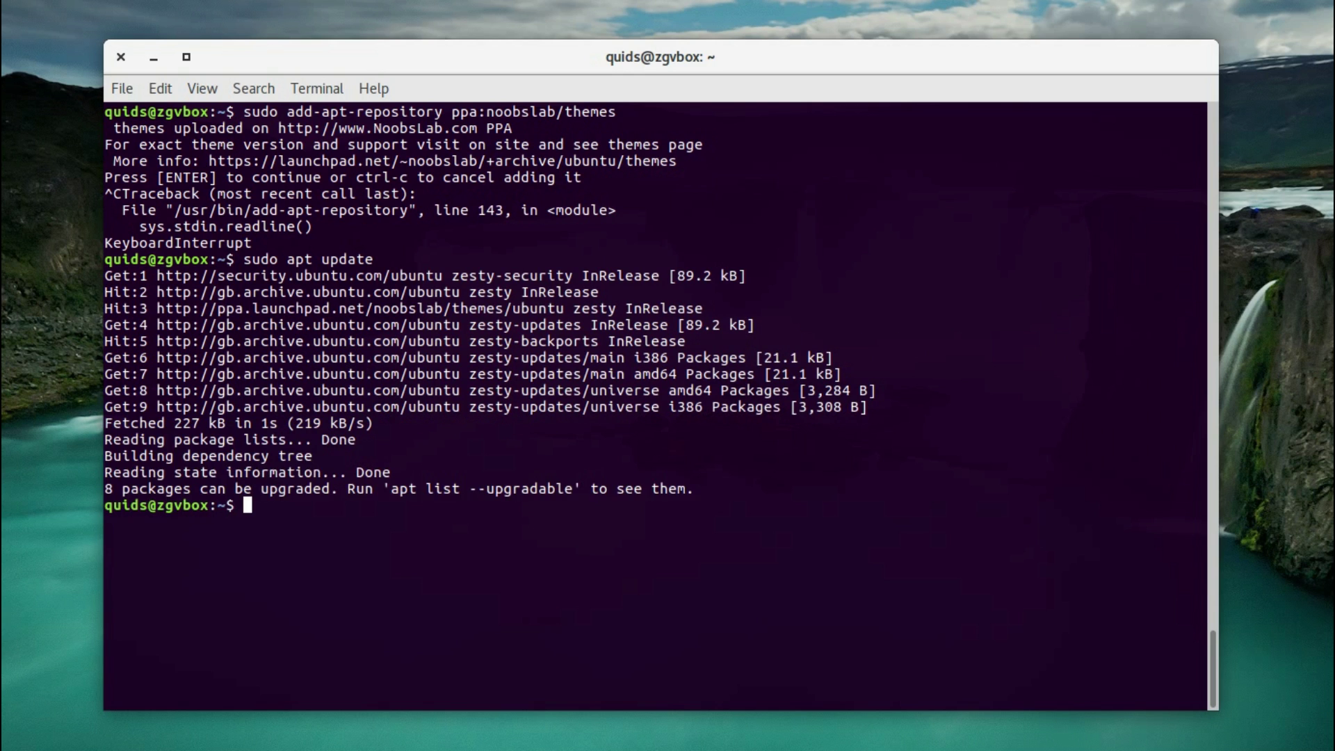
Step: Run sudo apt install arc-theme in a cleared terminal
key(ctrl+l)
text(sudo apt install arc-theme)
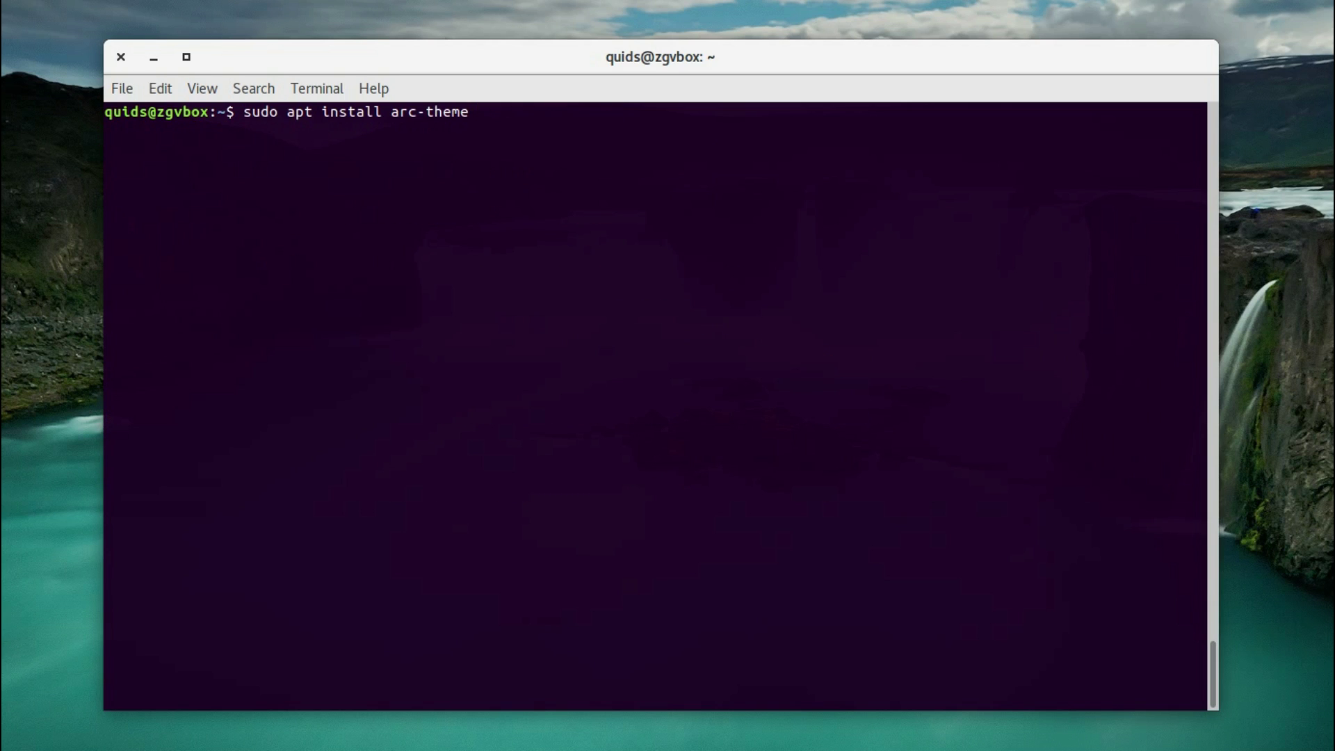
key(Return)
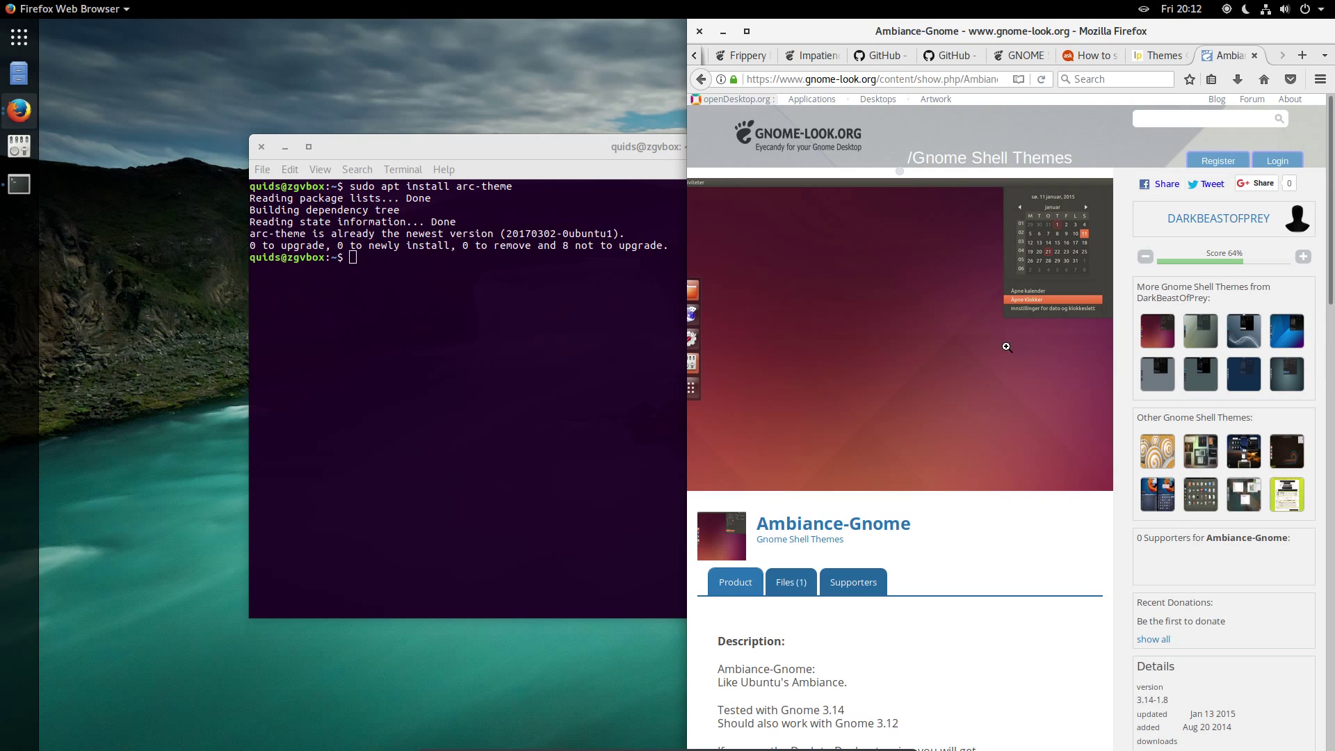
Step: Save 166632-Ambiance-Gnome.tar.gz from the Ambiance-Gnome page's Files list
scroll(1009, 344, down, 3)
scroll(1003, 356, down, 4)
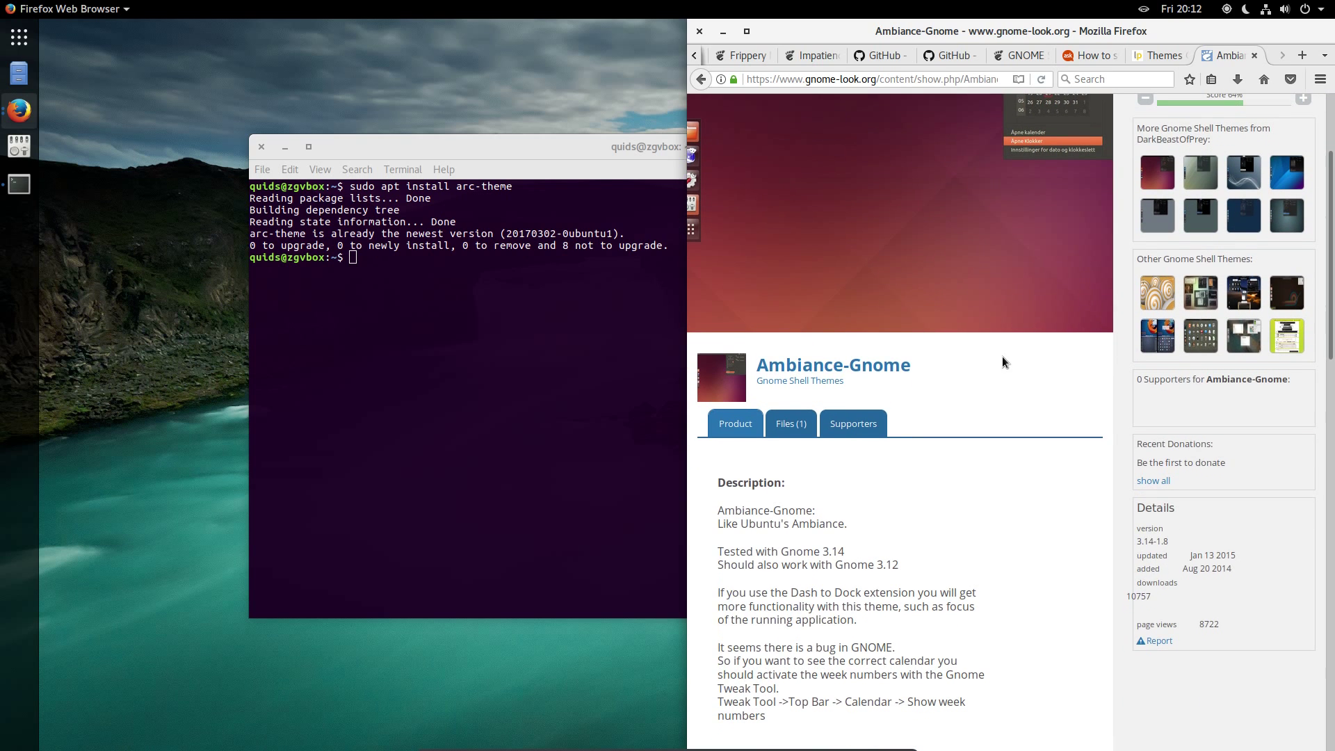
scroll(1000, 372, down, 9)
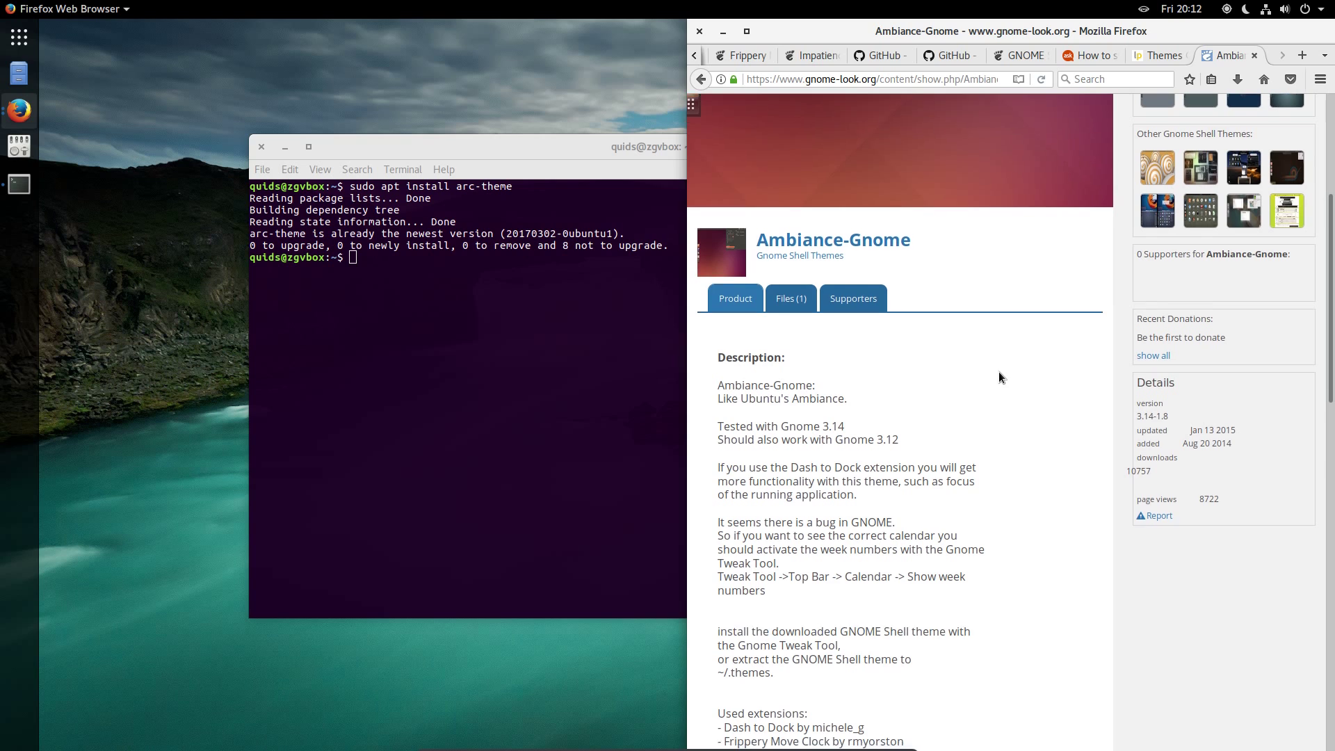
scroll(999, 377, up, 10)
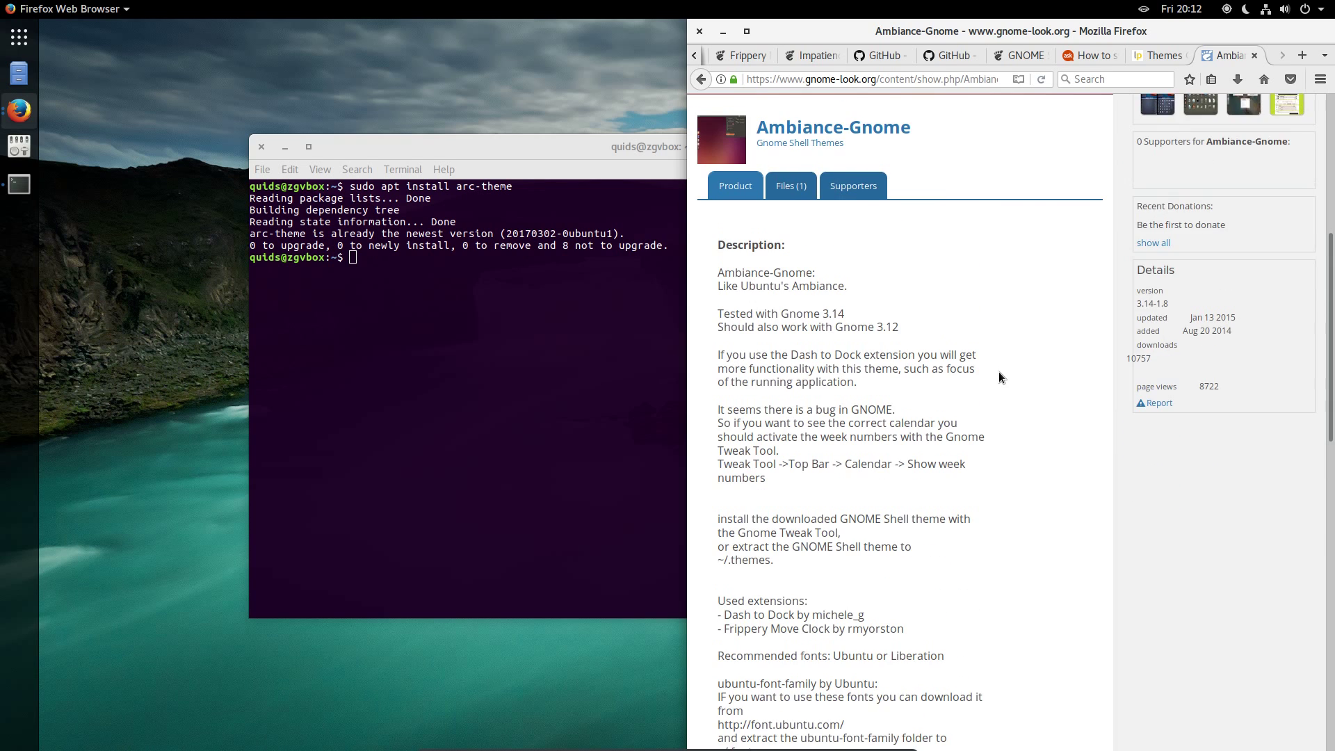
click(790, 345)
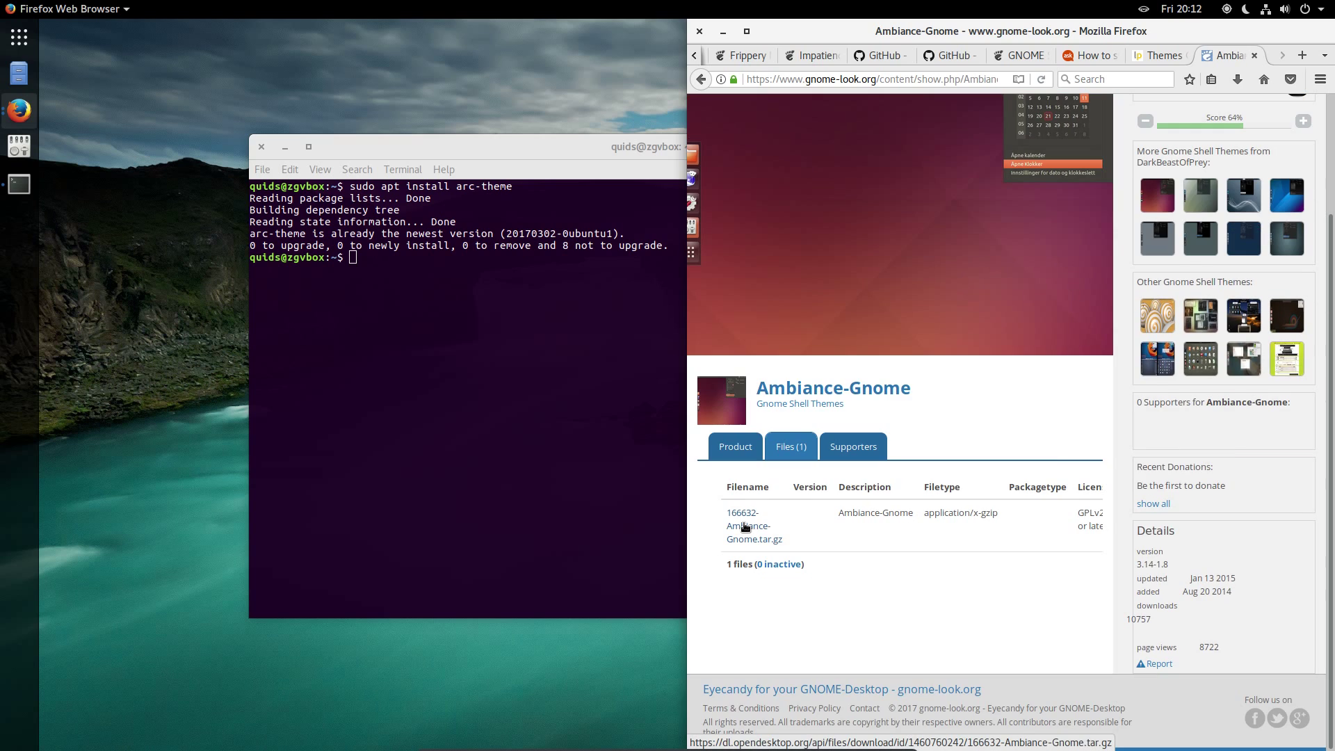
click(745, 527)
click(911, 414)
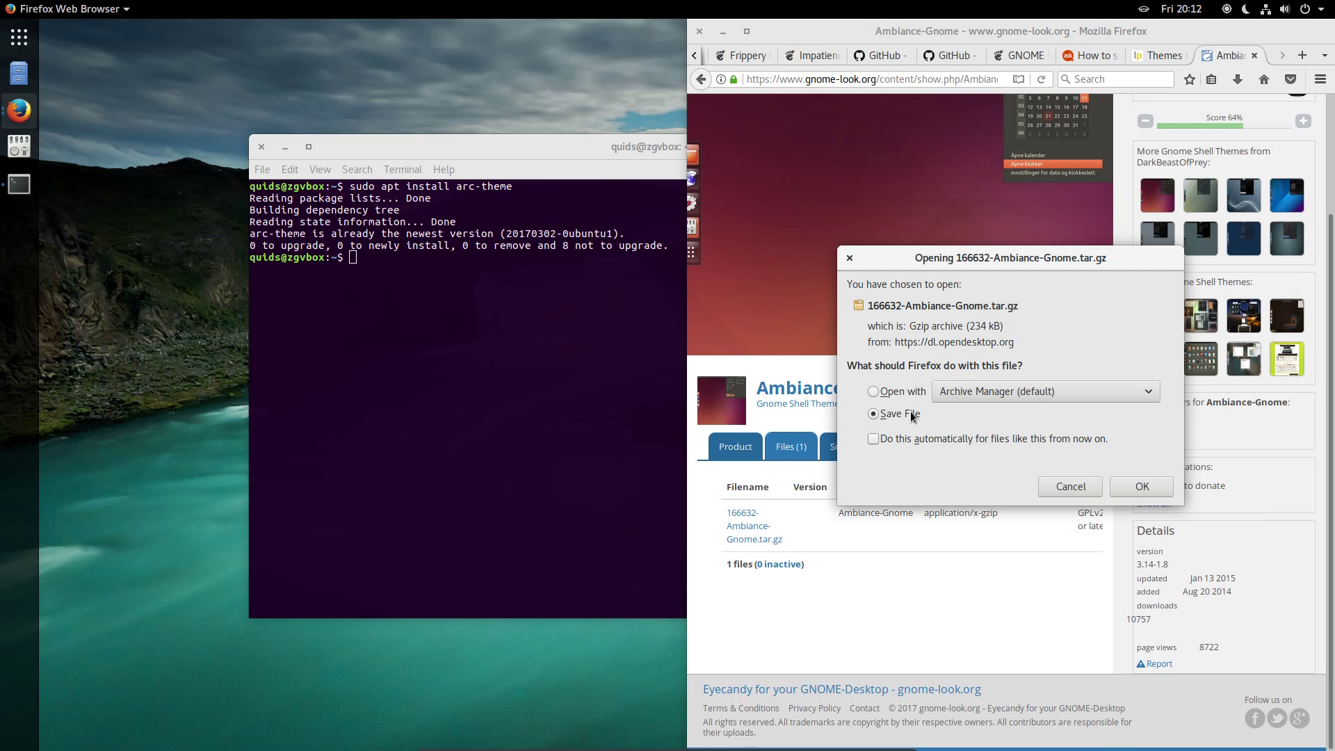
click(1146, 488)
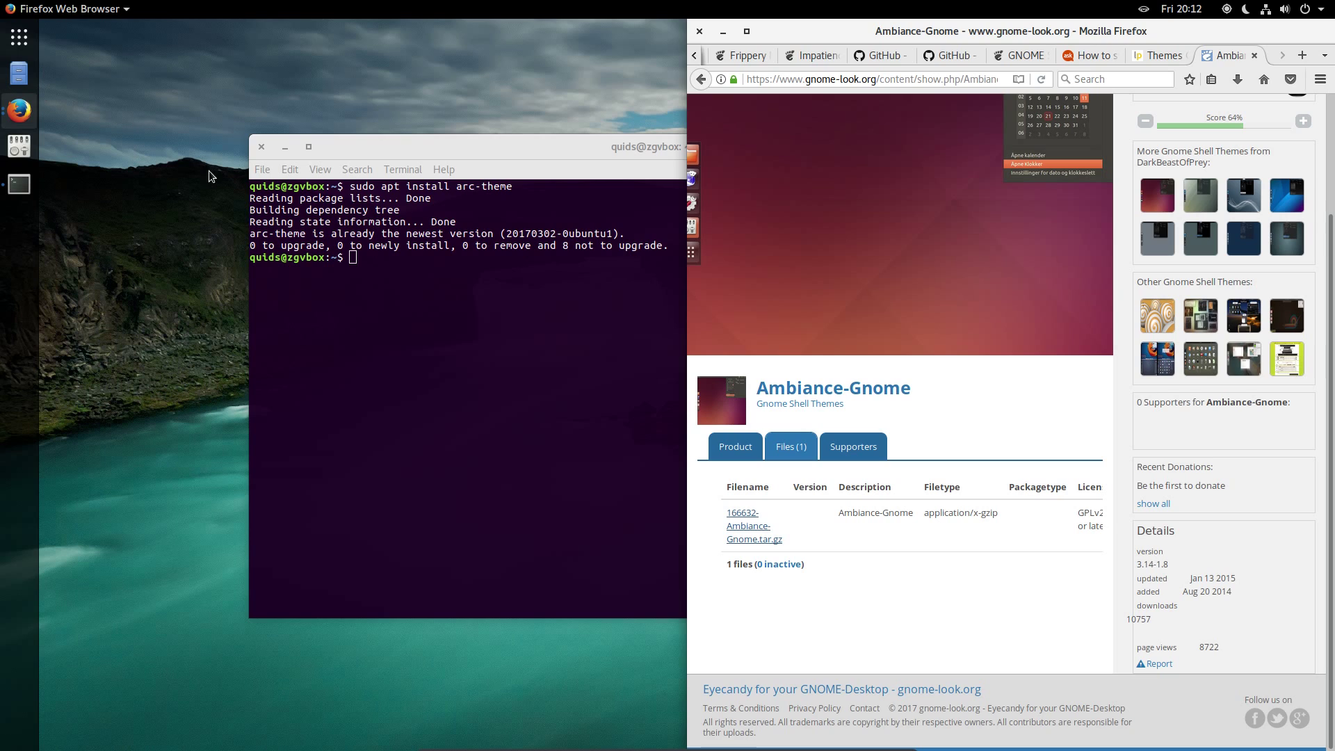
Step: Extract the Ambiance-Gnome archive in Downloads with Extract Here
click(15, 75)
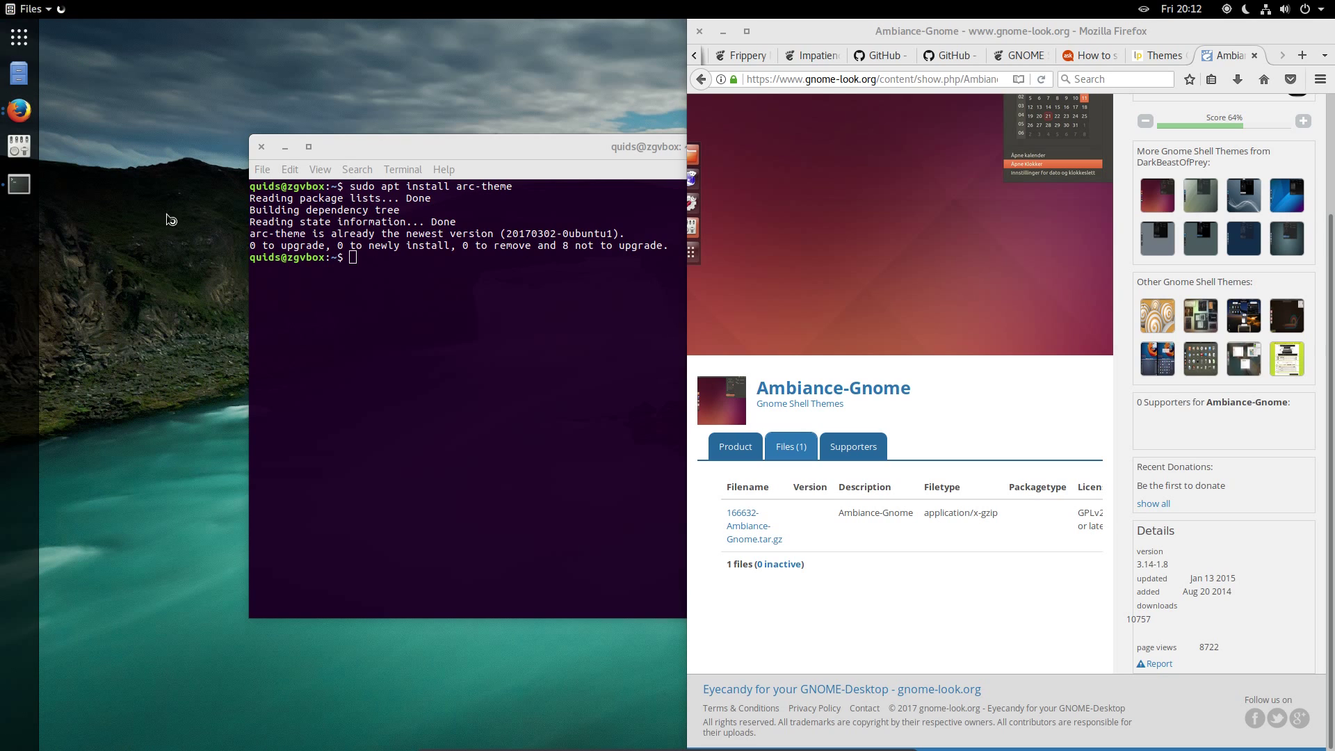
click(196, 276)
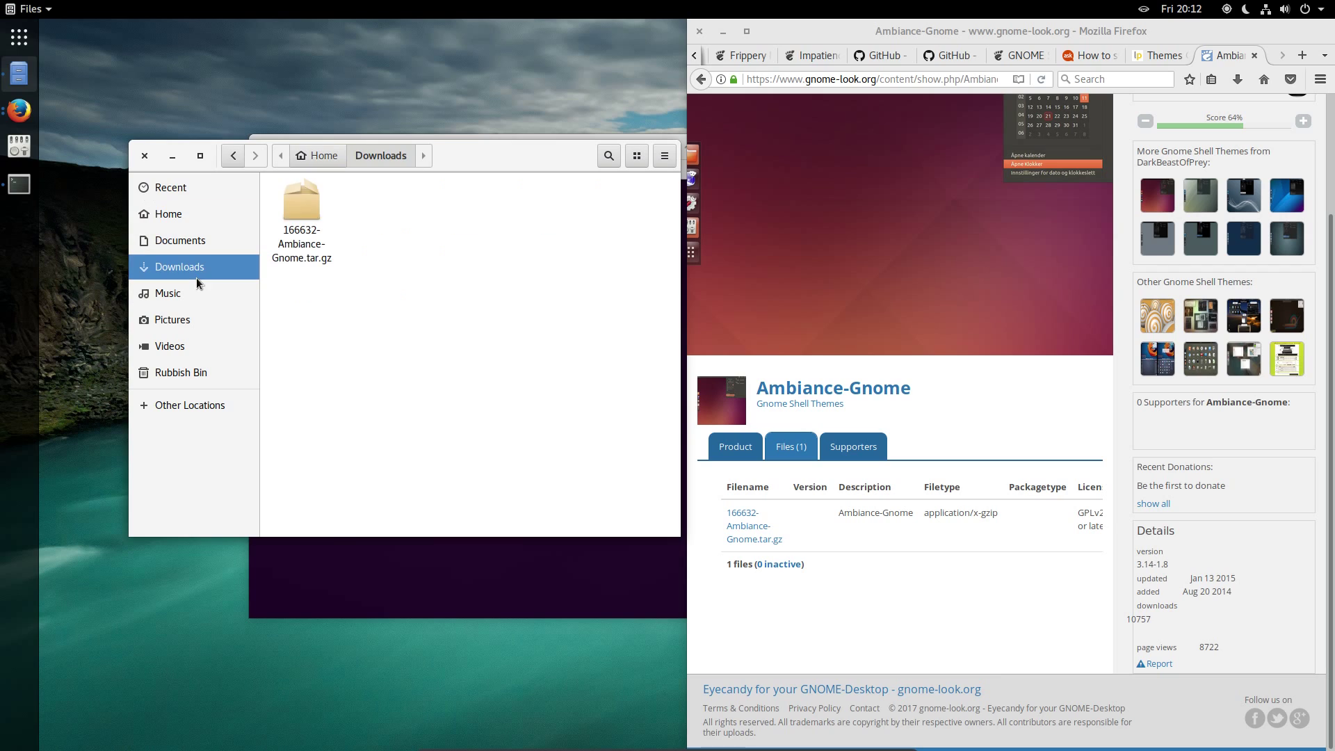
double_click(299, 216)
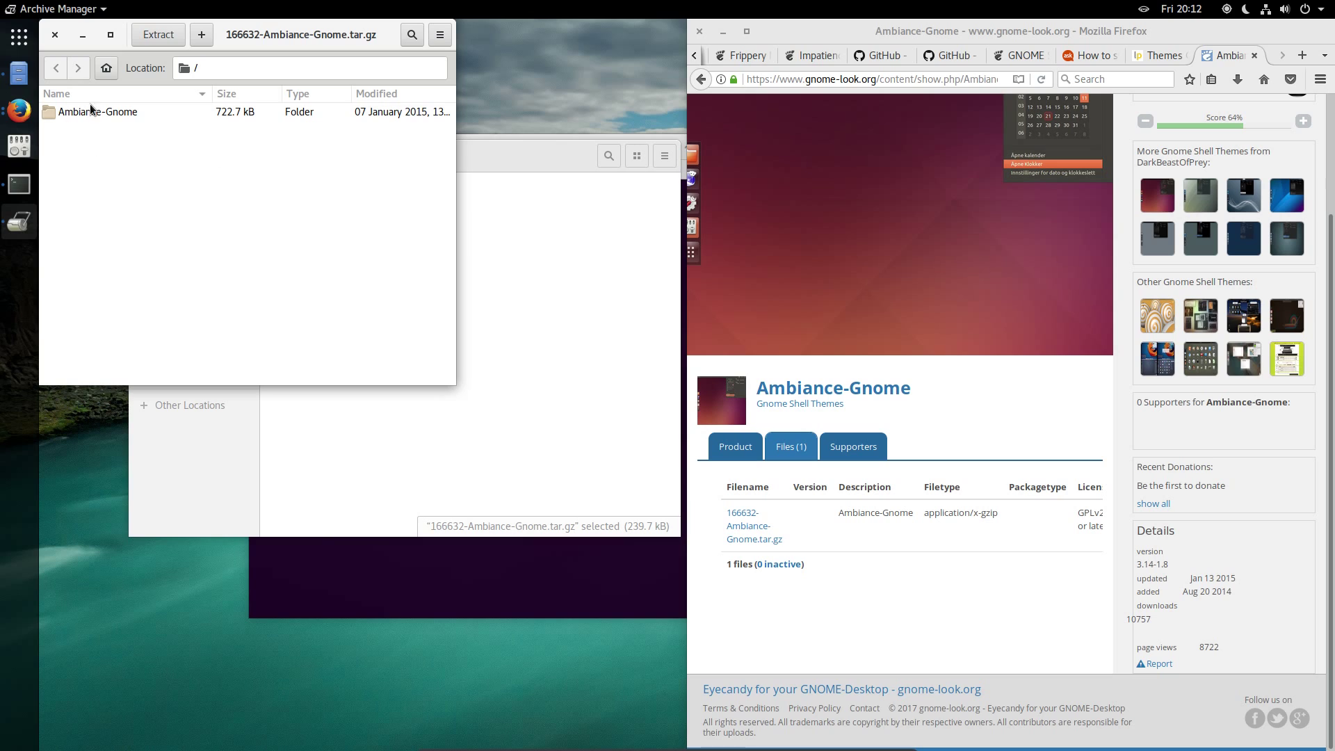
click(54, 36)
right_click(296, 219)
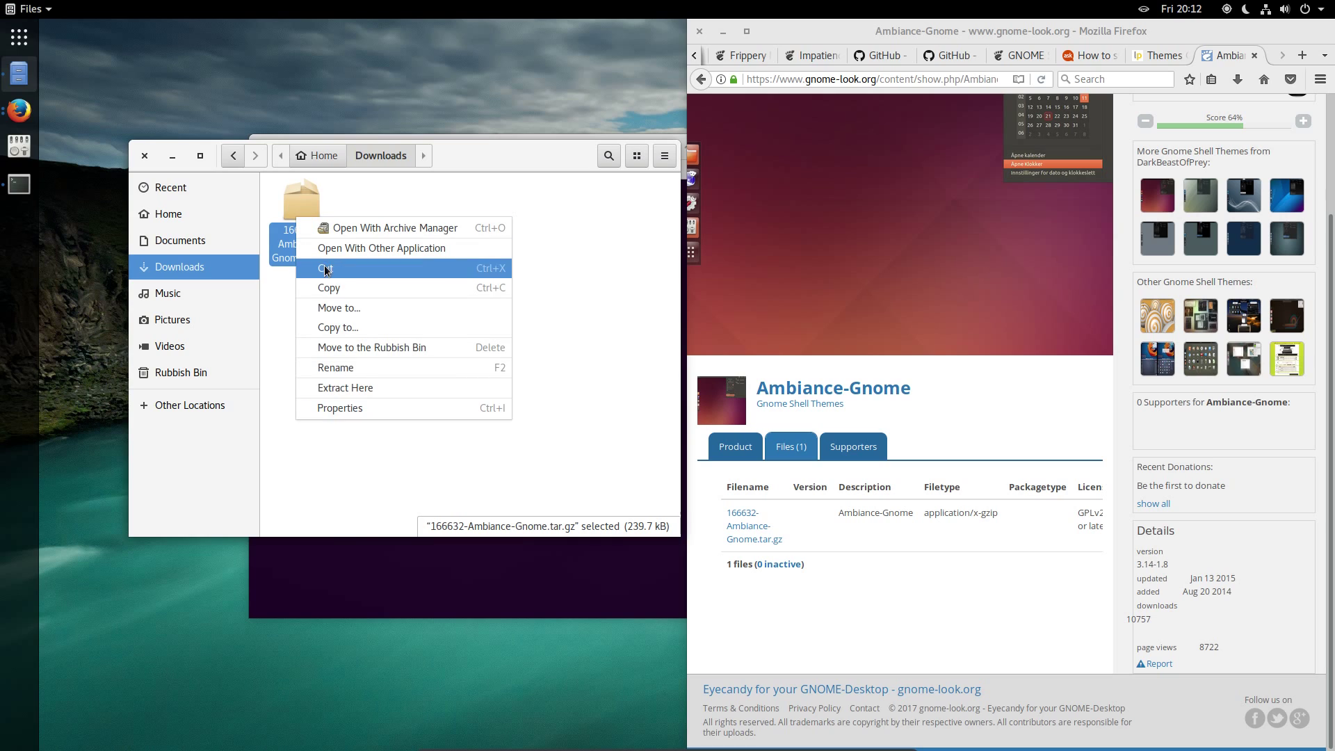
click(376, 387)
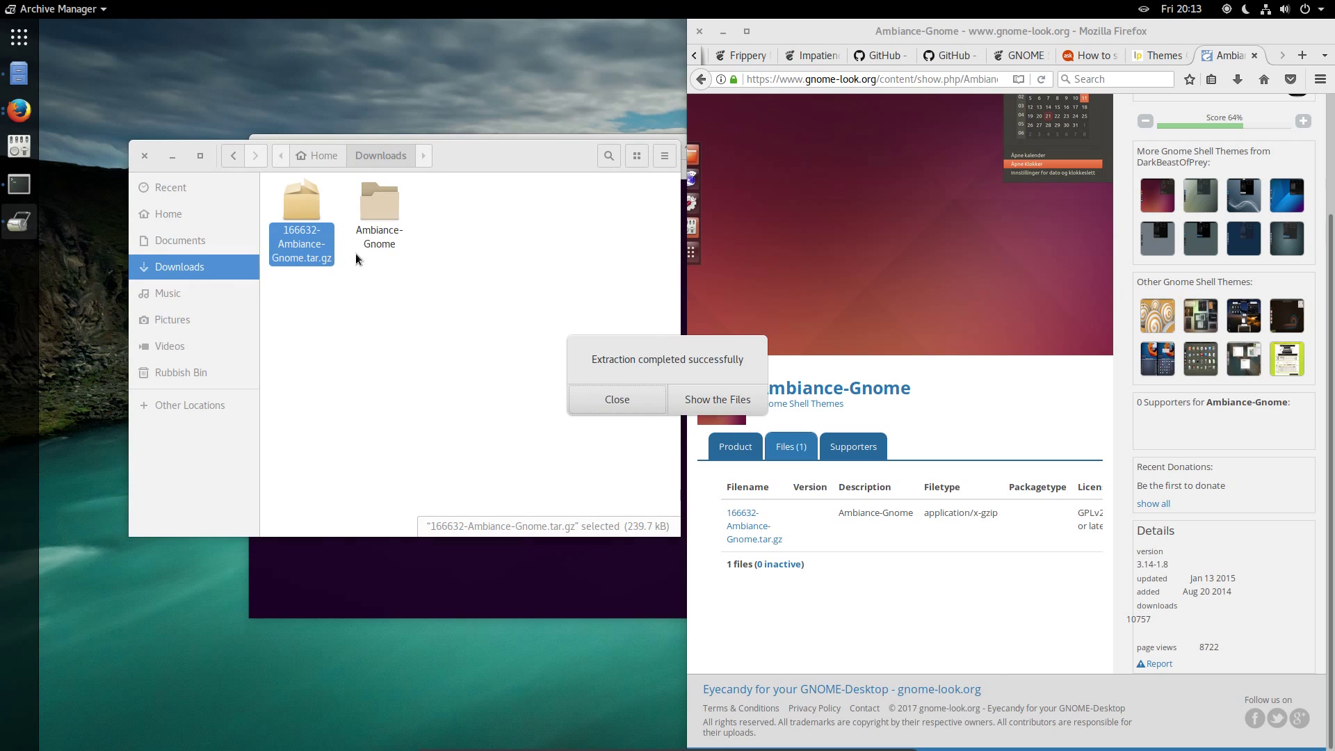
click(632, 403)
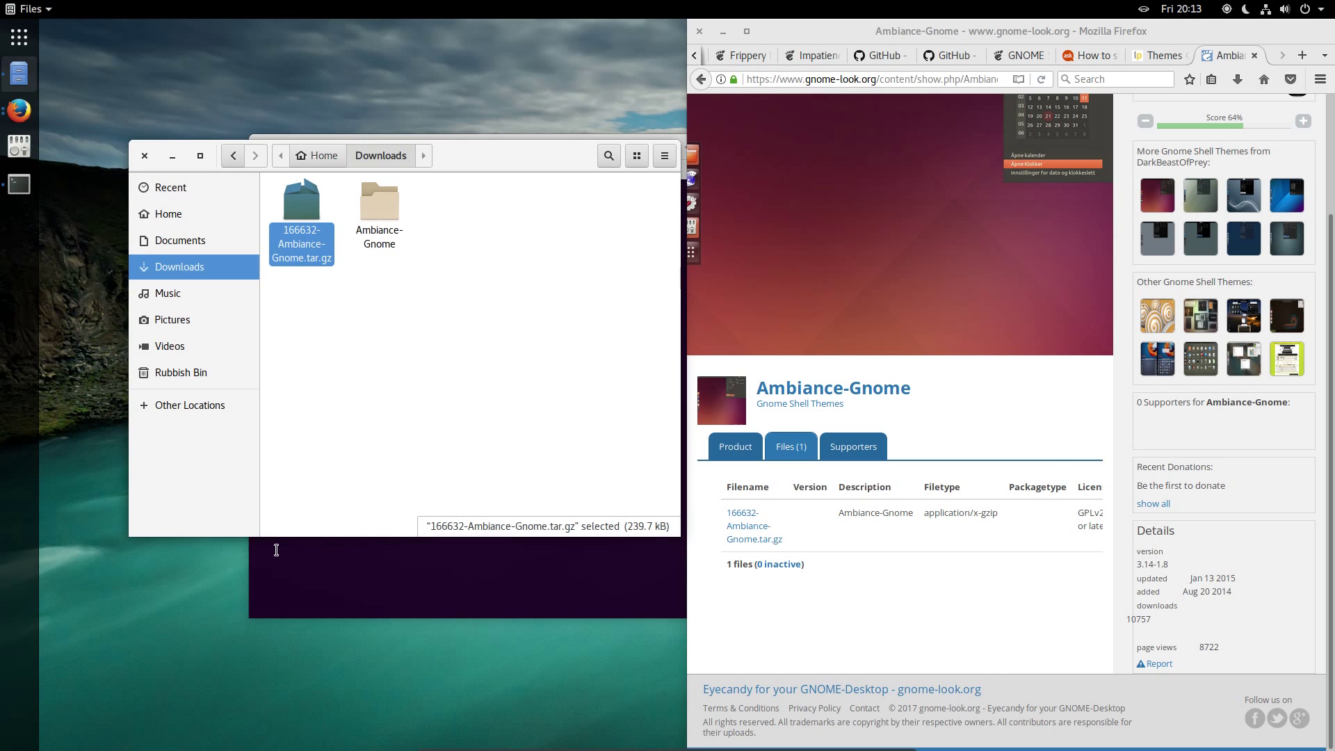
Step: In Terminal, enter sudo mv ~/Downloads/Ambiance-Gnome/ /usr/share/themes/ using tab completion
click(276, 550)
text(sudo mv ~/Downloads/)
key(Tab)
key(Tab)
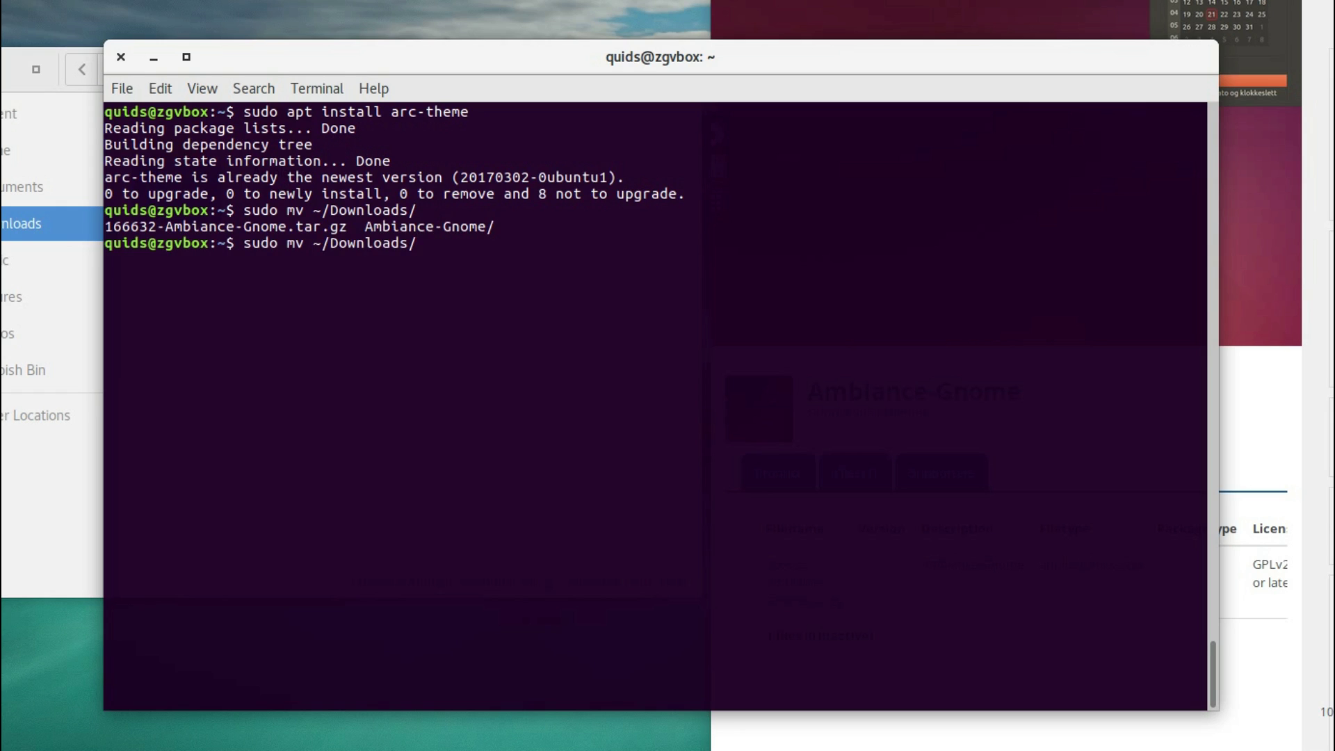
text(A)
key(Tab)
text(/usr/)
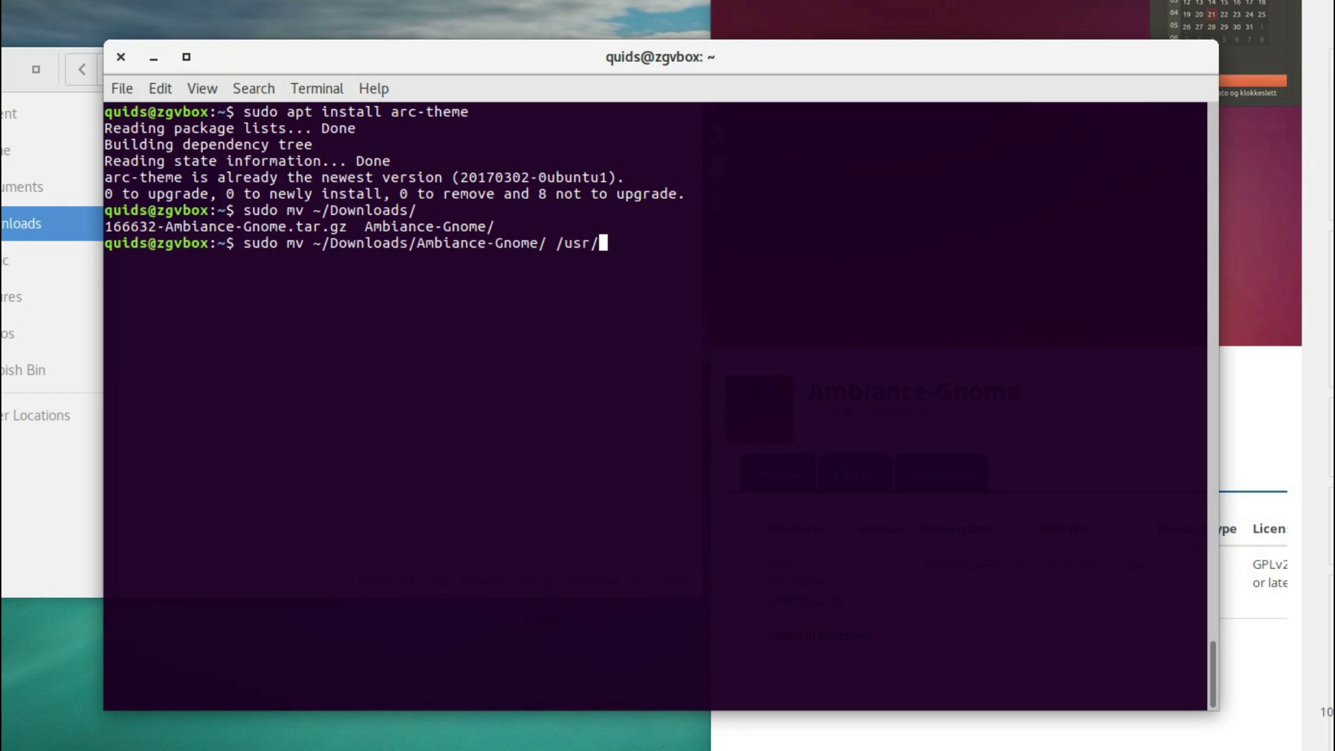
text(share/themes/)
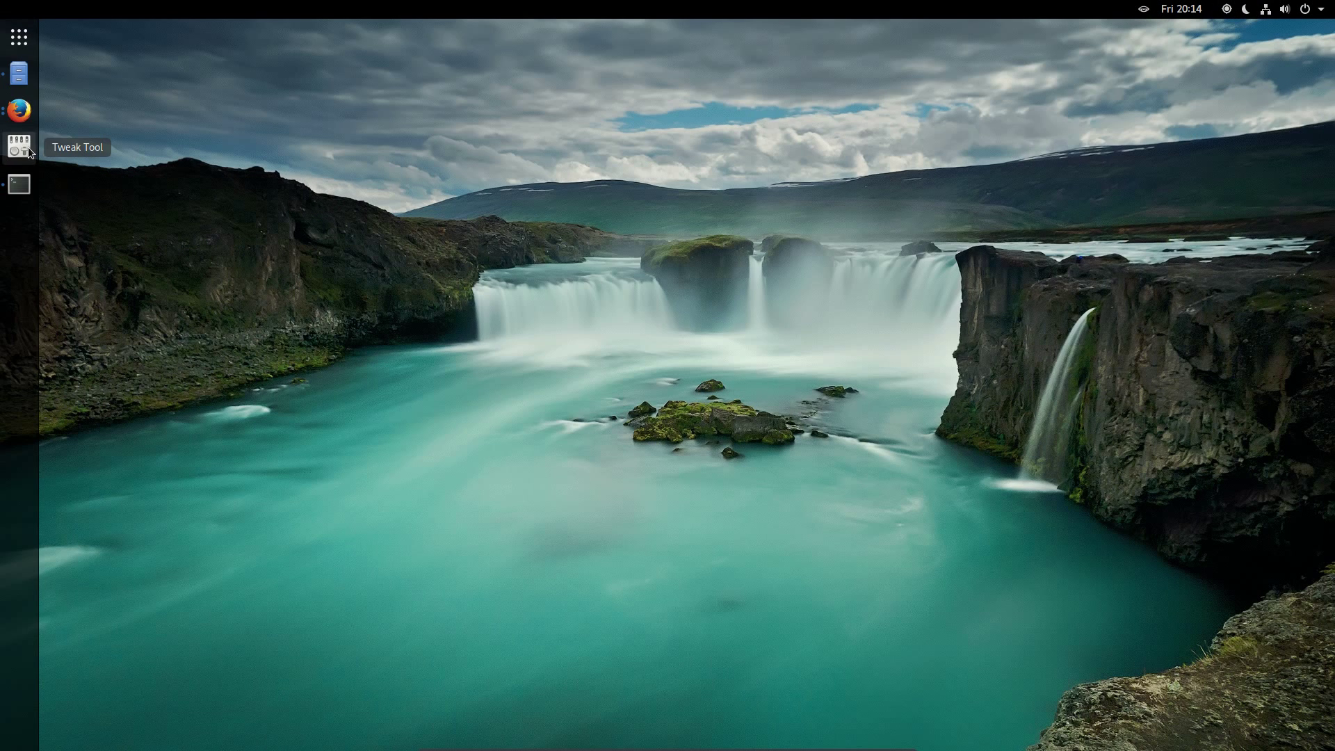
Step: In Tweaks, set the GTK+ theme to Arc-Darker and the icon theme to Humanity-Dark
click(28, 148)
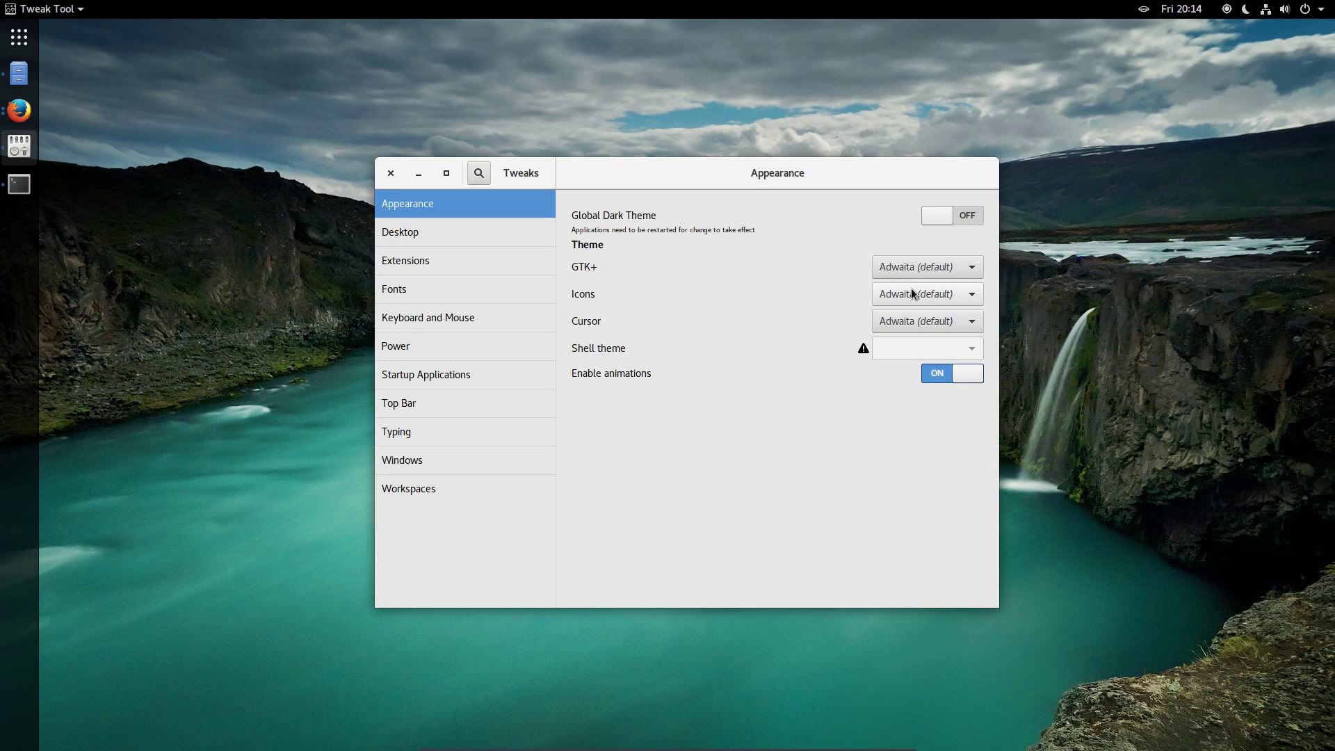
click(906, 270)
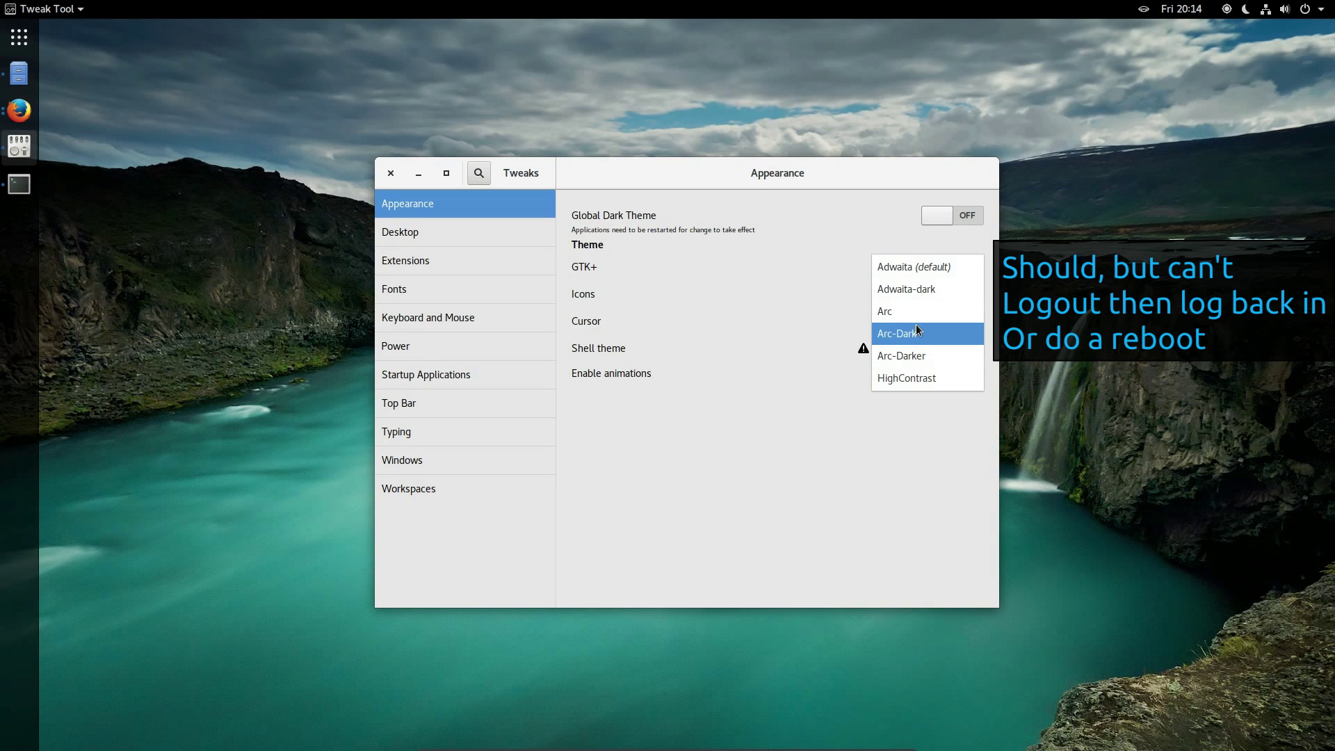
click(913, 360)
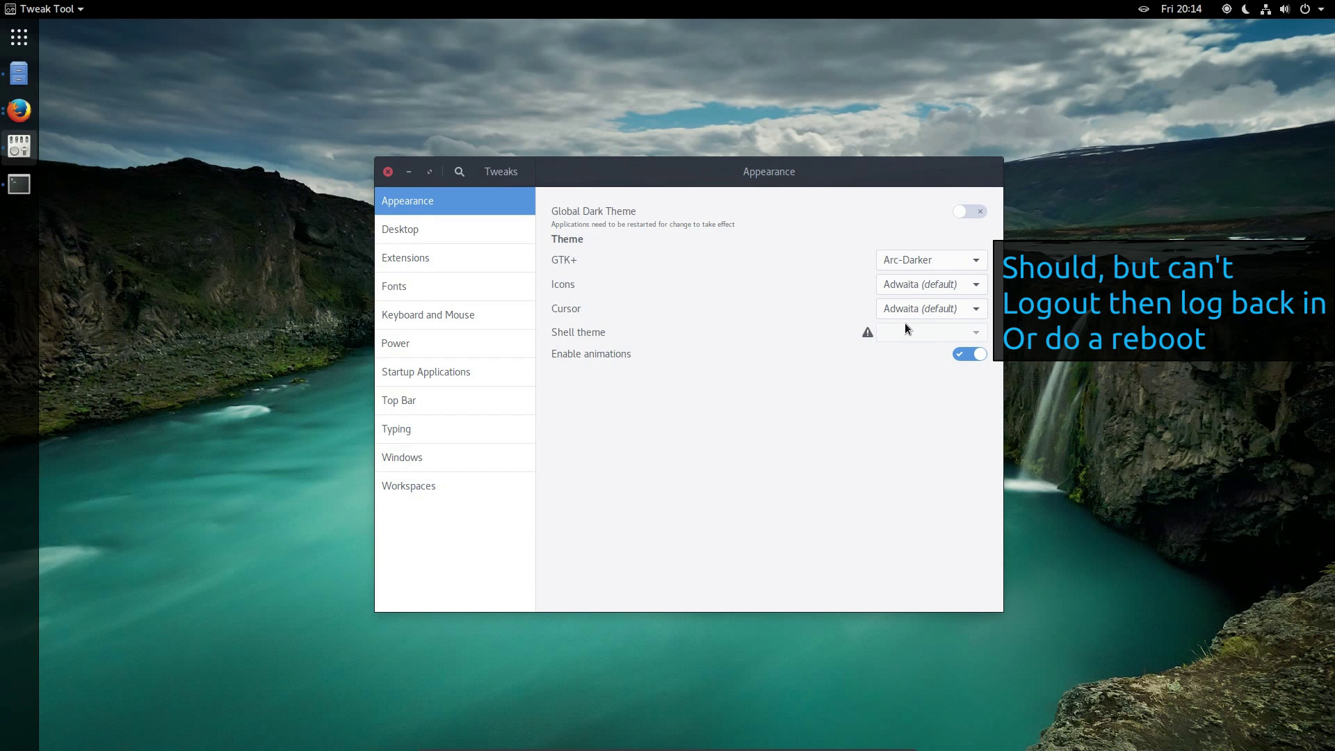
click(920, 285)
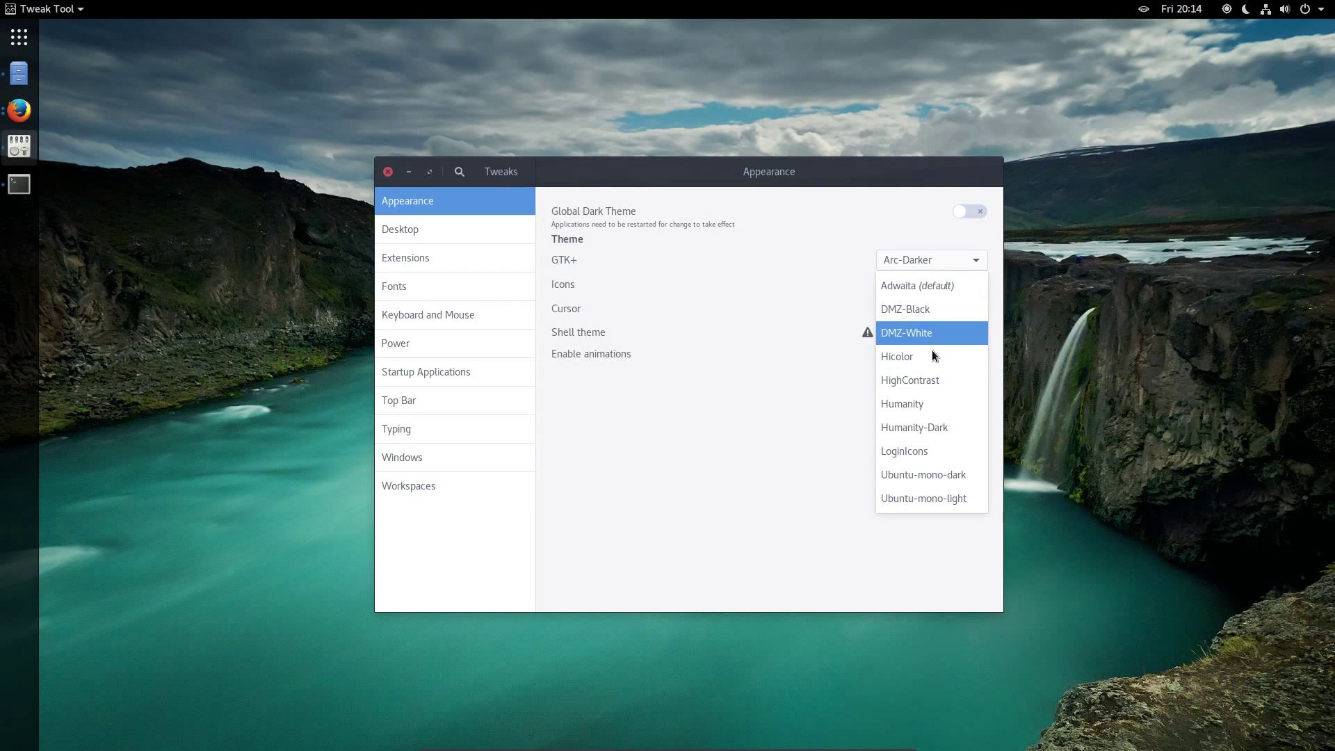
click(933, 426)
click(4, 75)
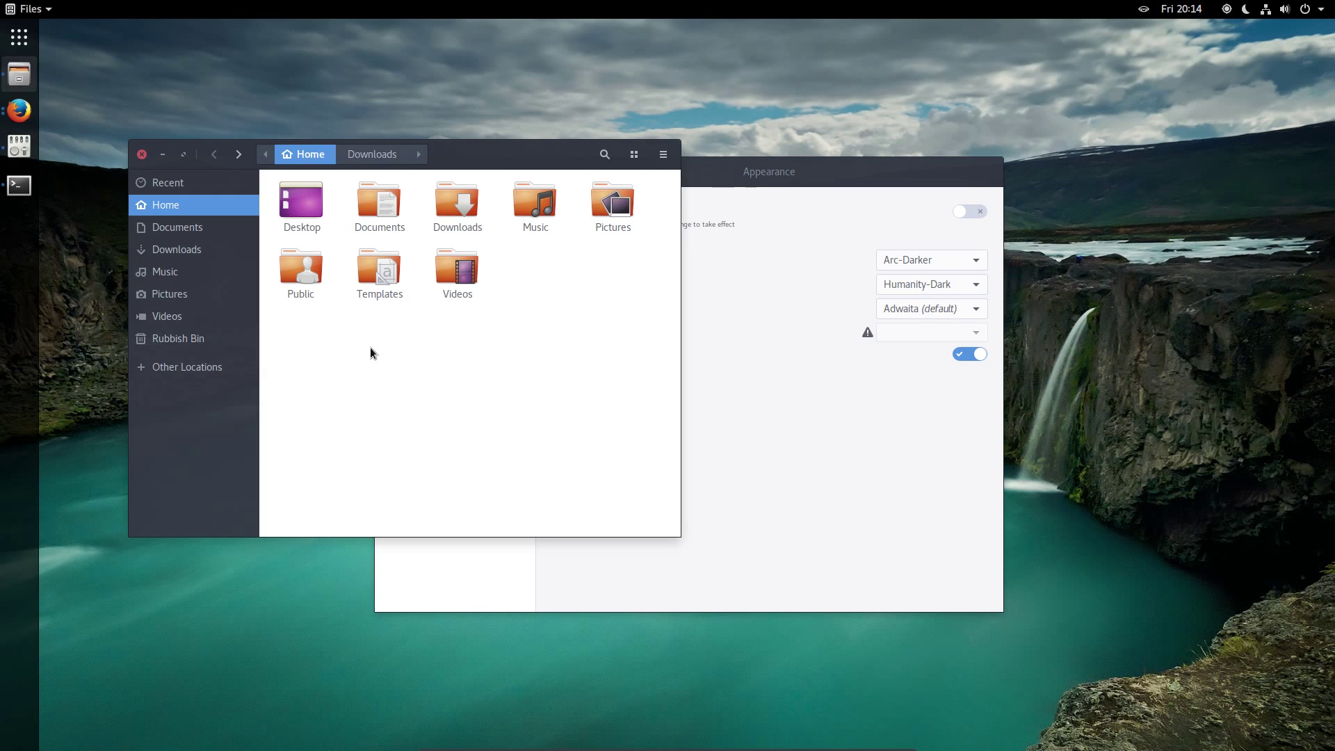
click(805, 406)
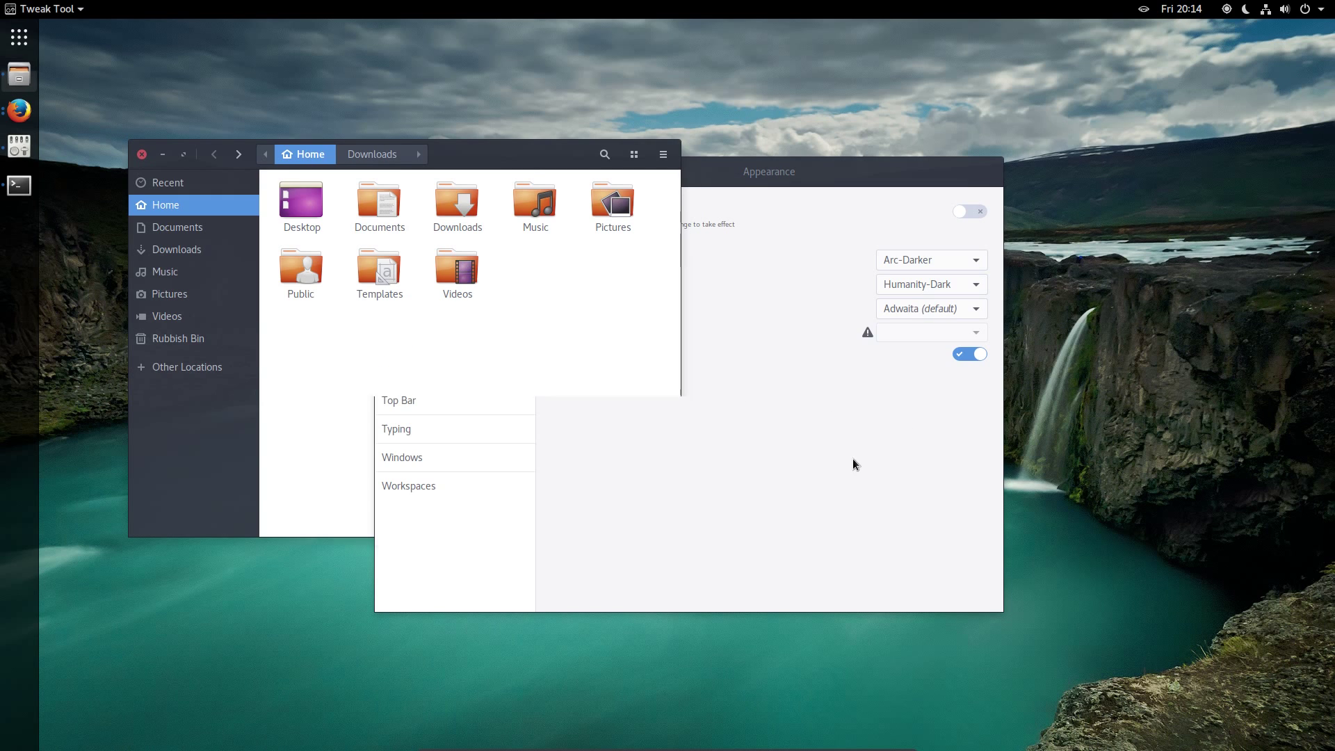
Step: Set the cursor to DMZ-White and the shell theme to Ambiance-Gnome, then check the styling
click(904, 310)
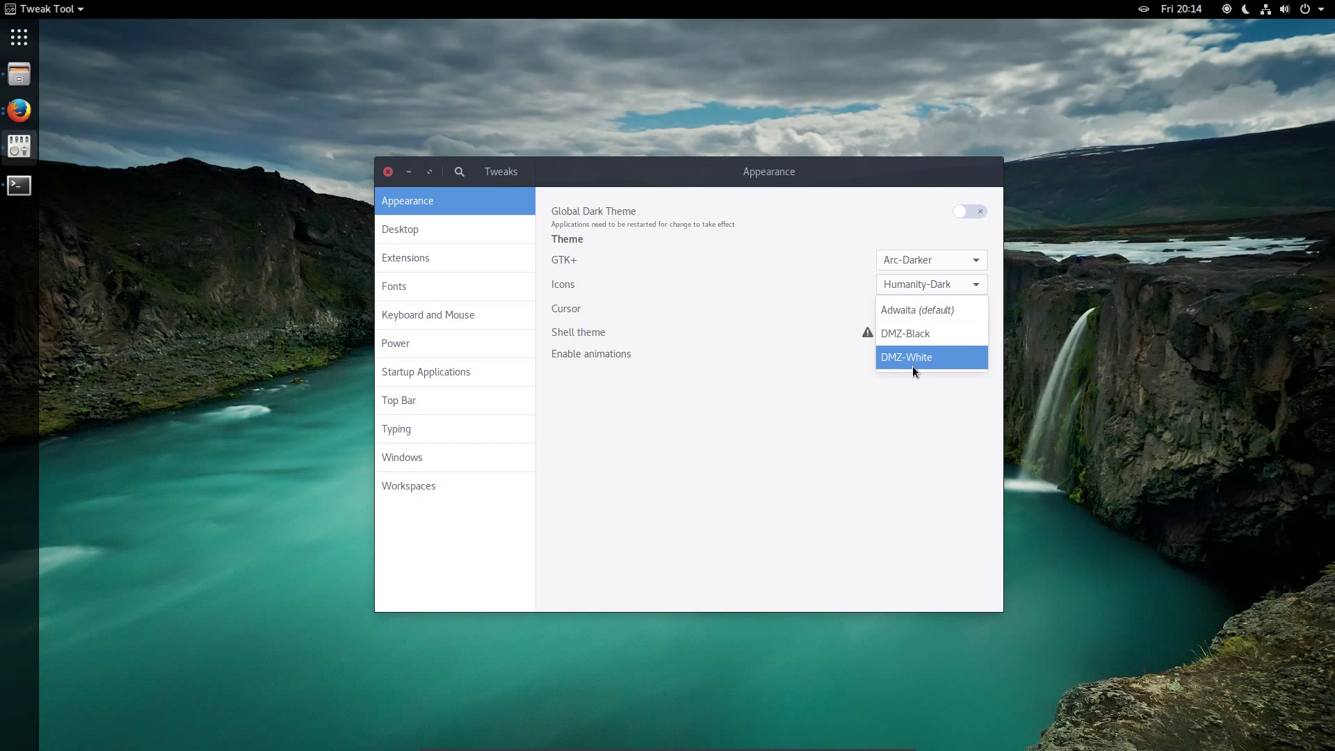
click(914, 363)
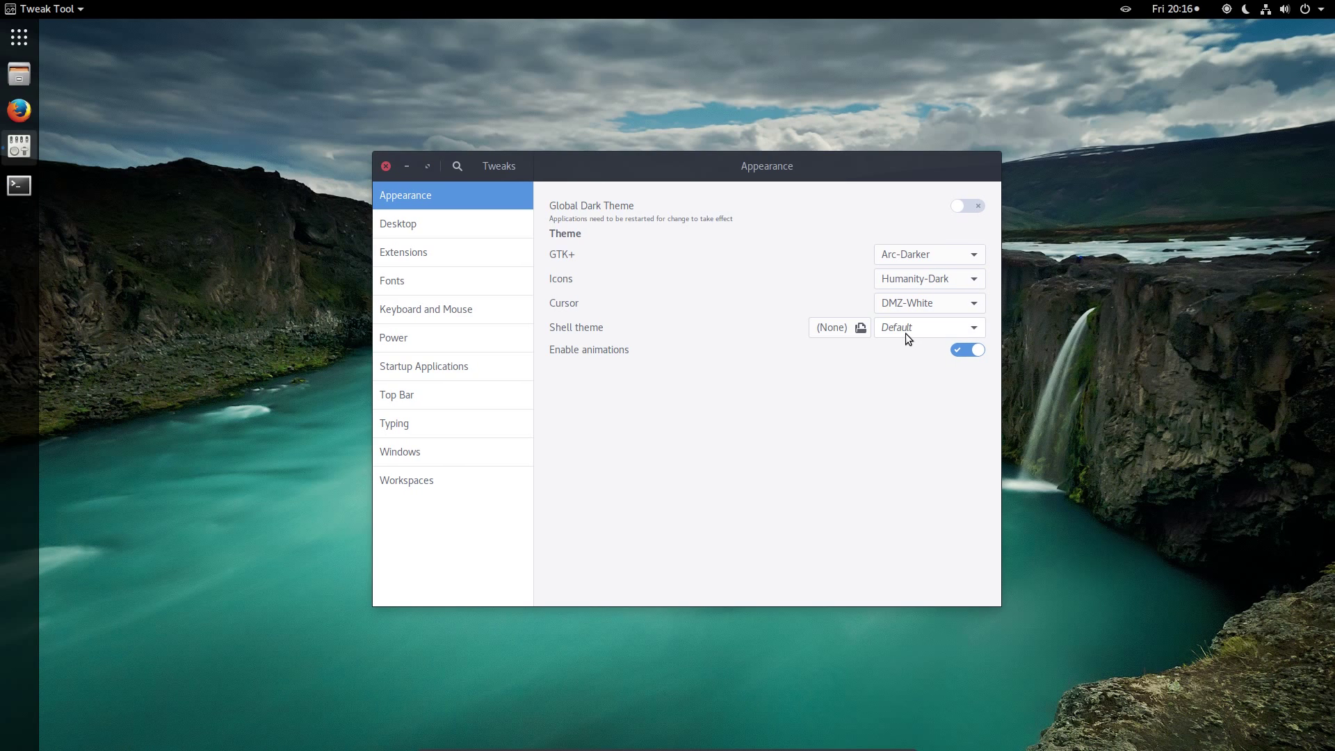
click(905, 332)
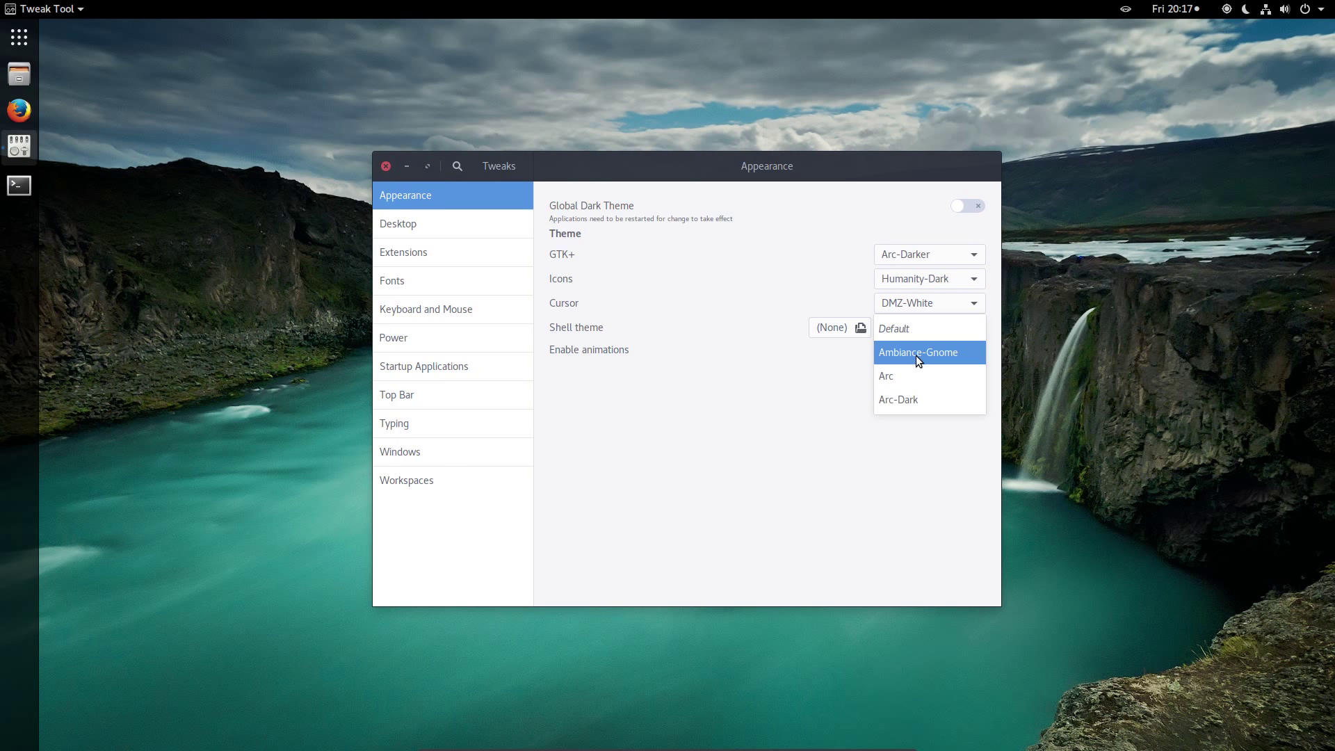
click(916, 355)
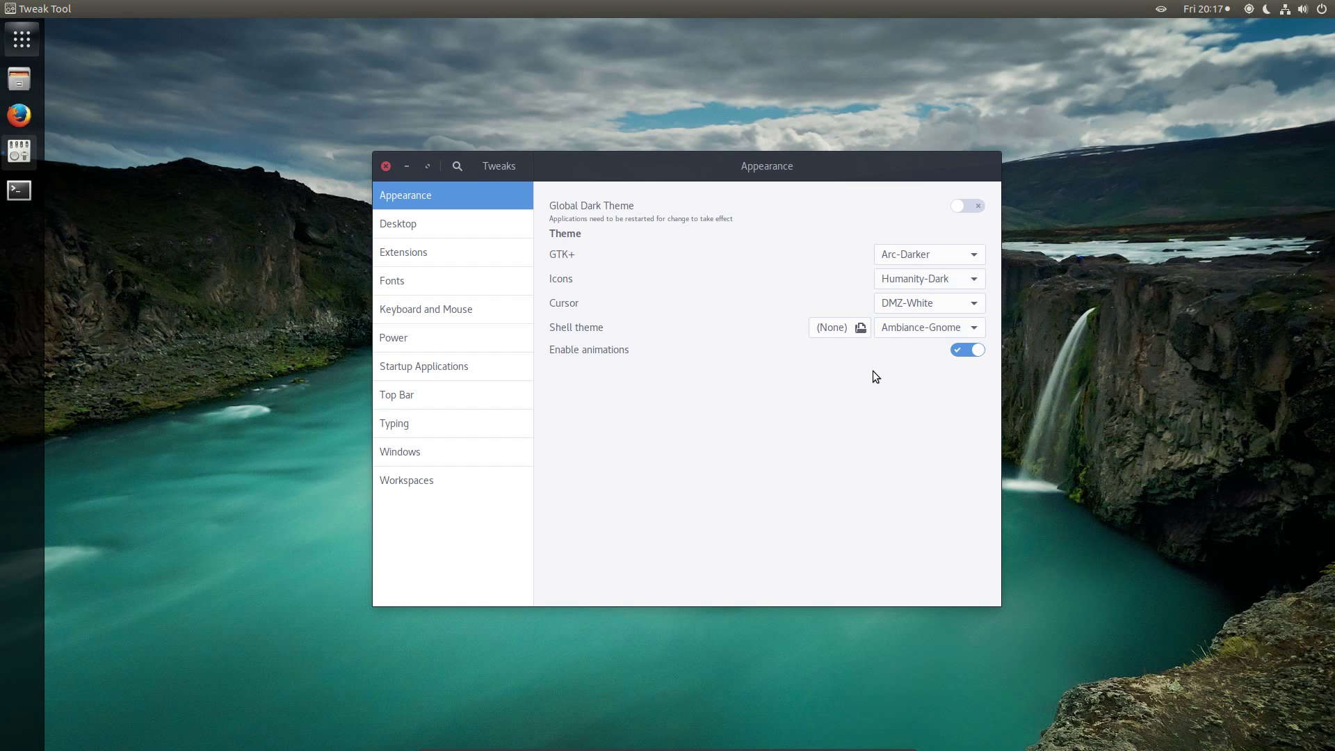
click(1318, 9)
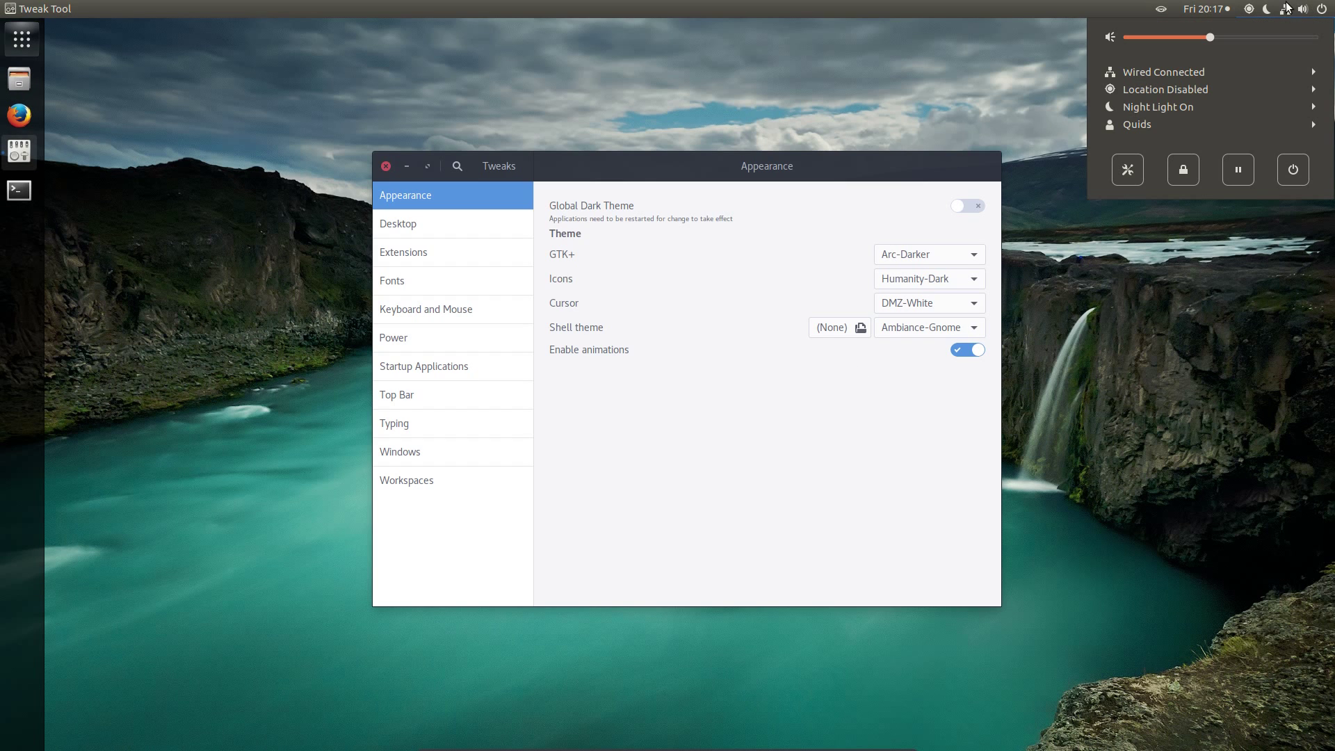
key(super+m)
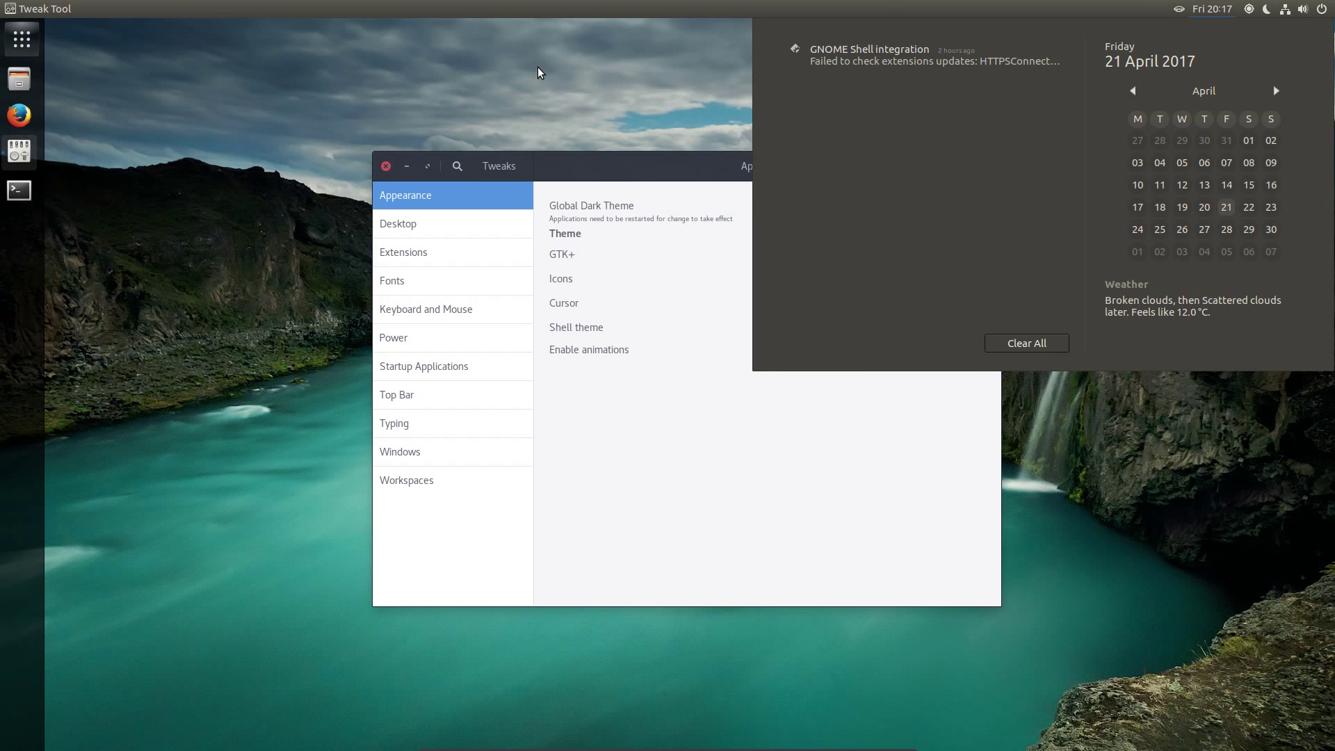
key(super+m)
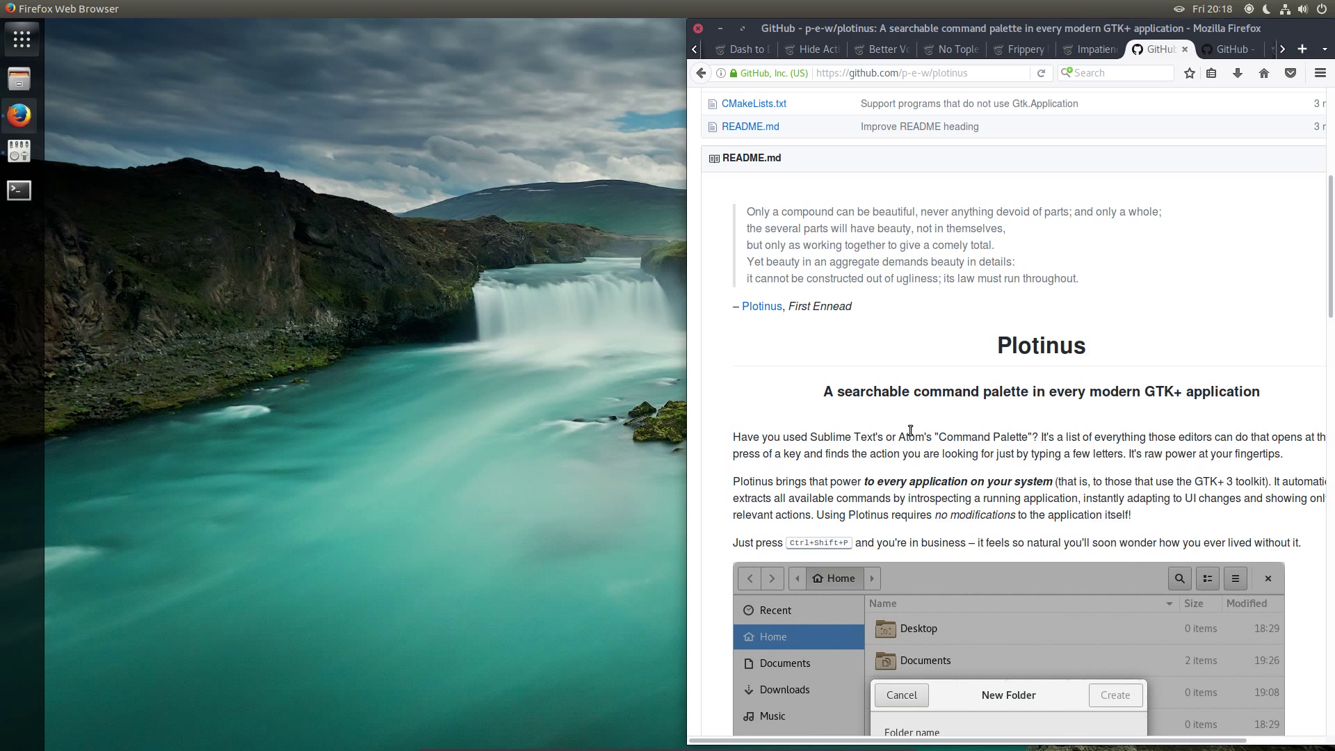
Step: Scroll the Plotinus README down to Installation and open a new Terminal window
scroll(900, 437, down, 10)
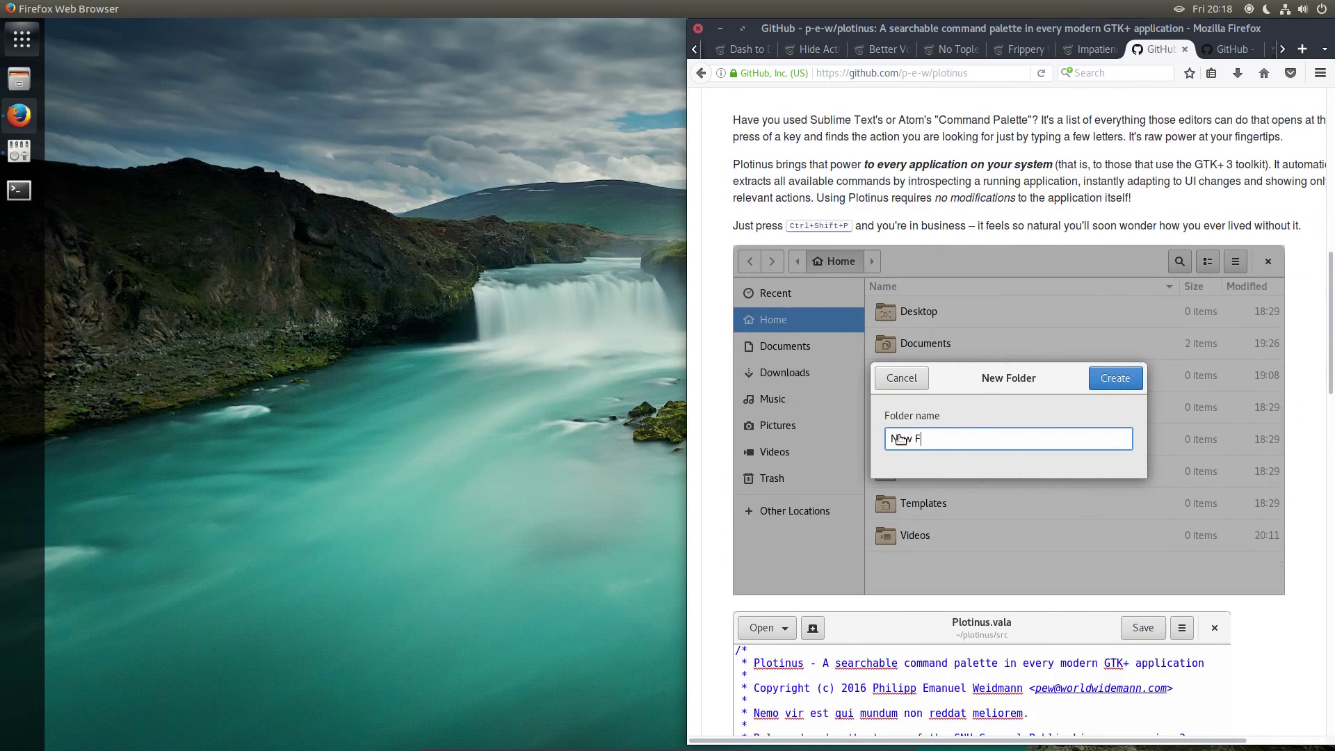
scroll(899, 439, down, 10)
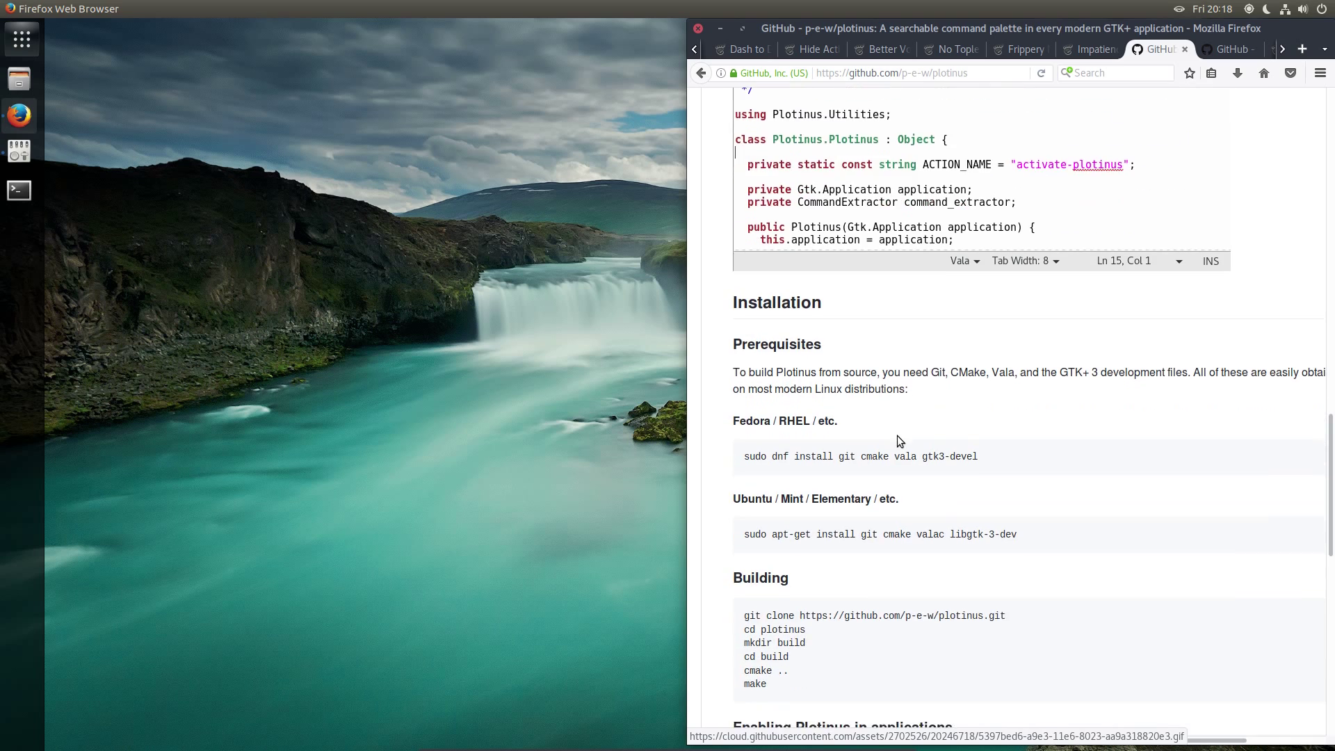
scroll(897, 437, down, 1)
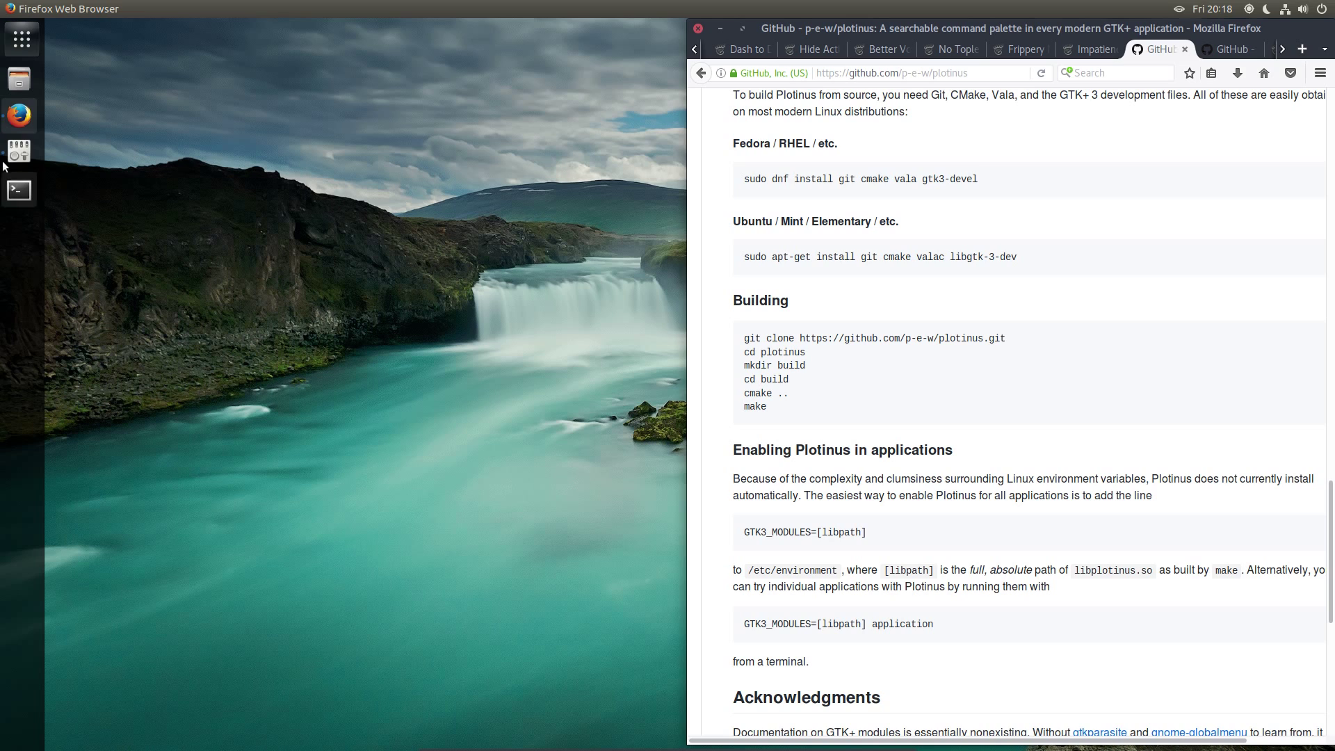
click(19, 190)
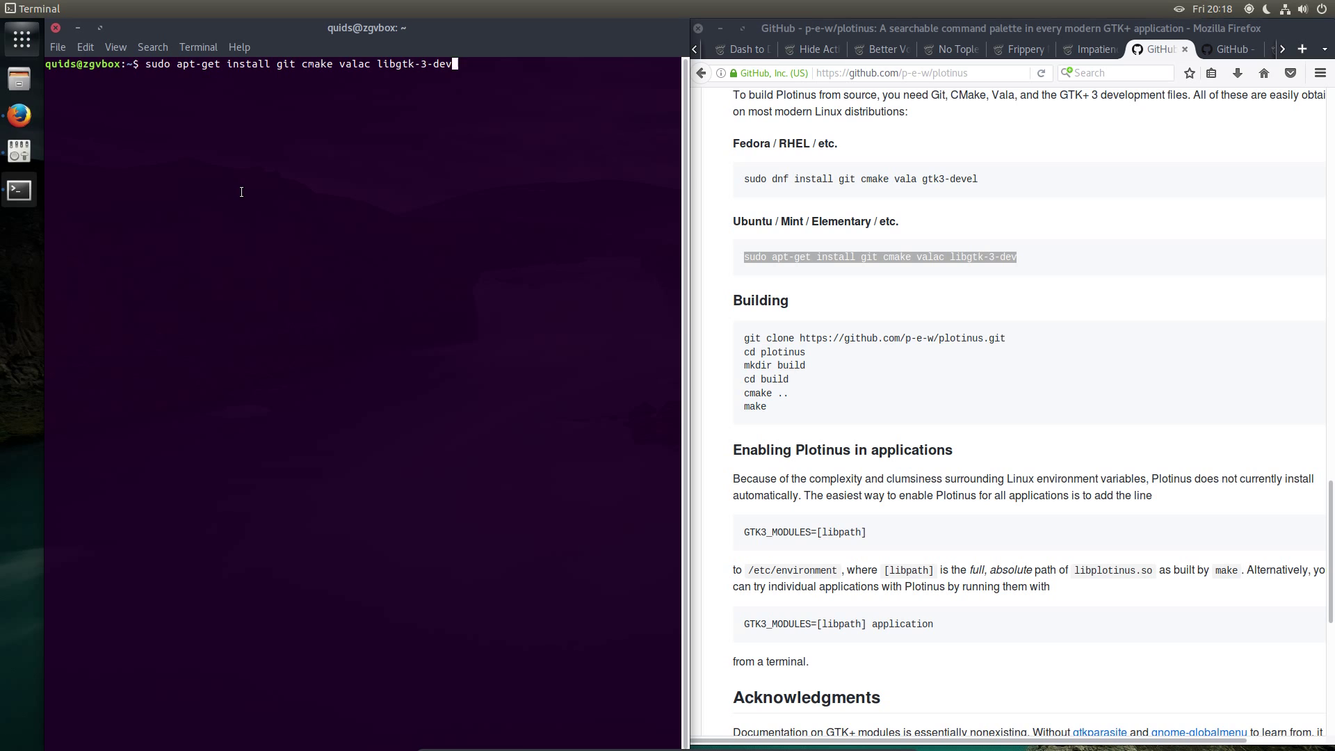
Step: Install git, cmake, valac and libgtk-3-dev, then cd /opt and become root with sudo su
key(Return)
key(Return)
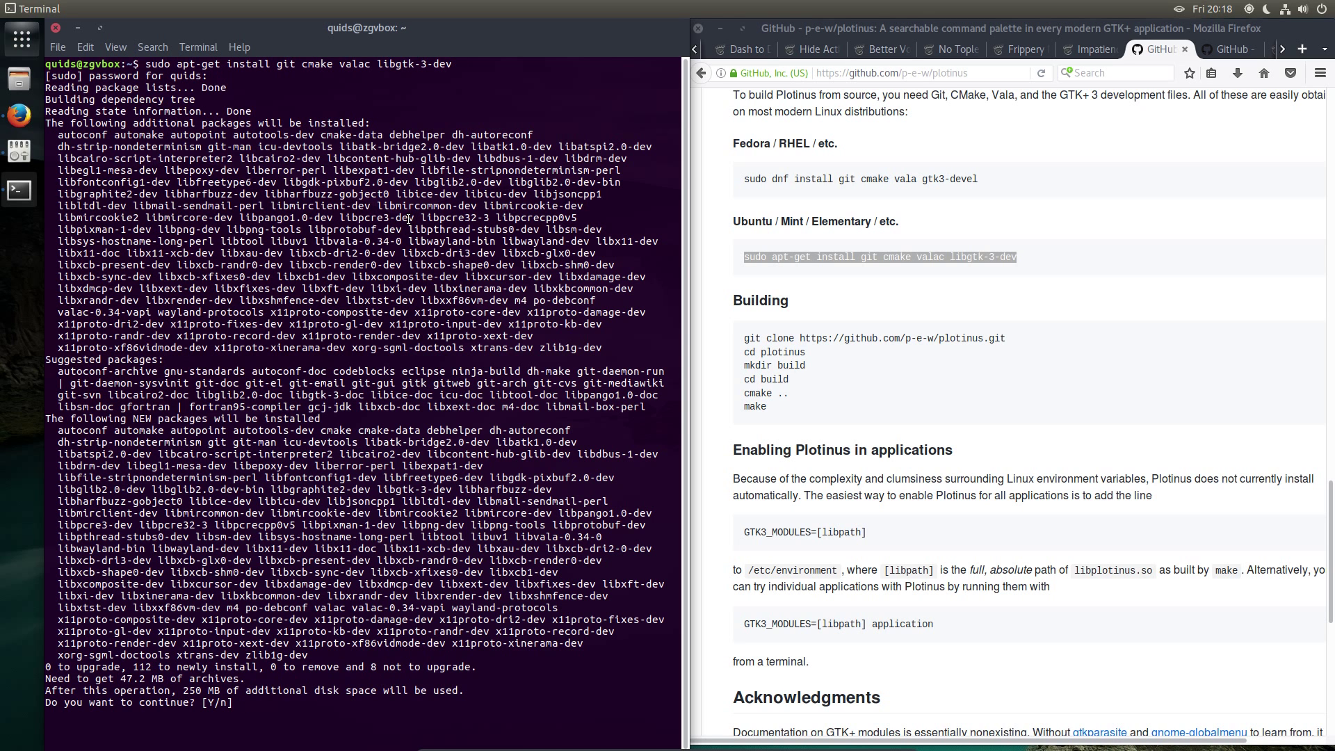
text(y)
key(Return)
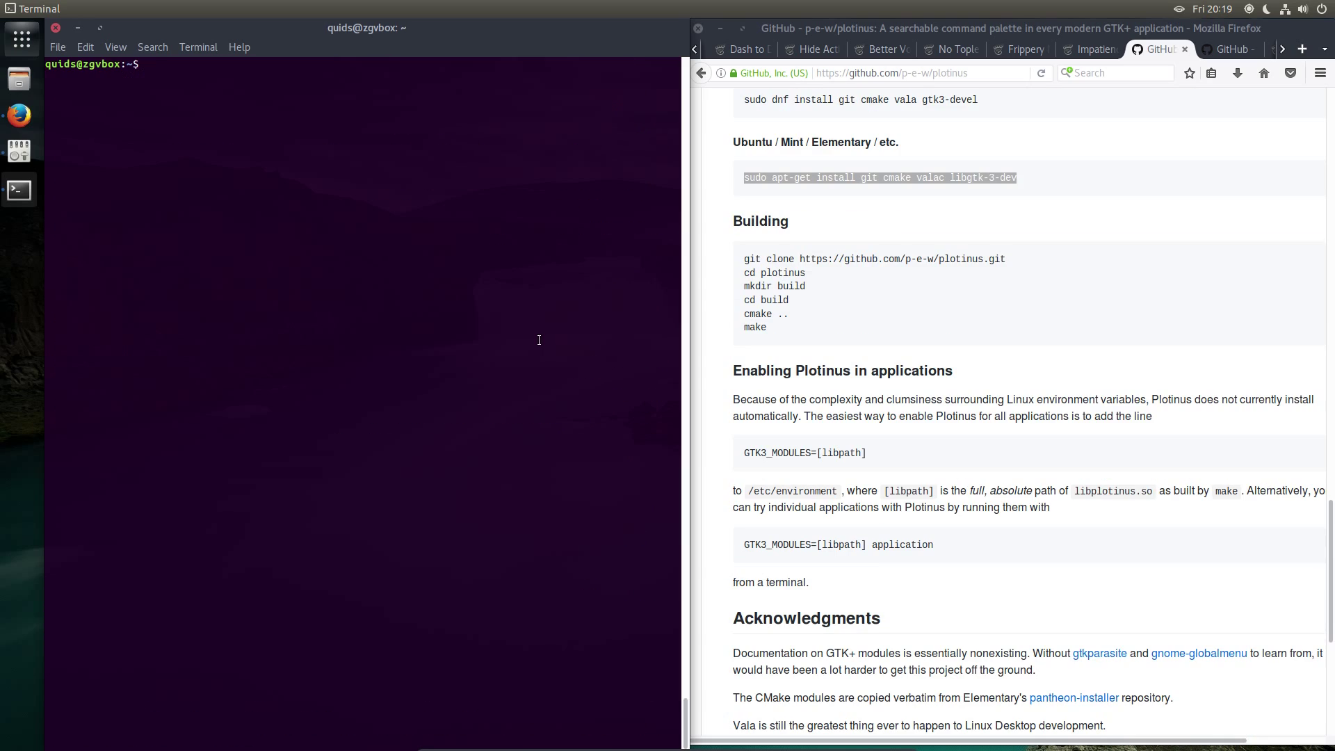
text(cd /opt)
key(Return)
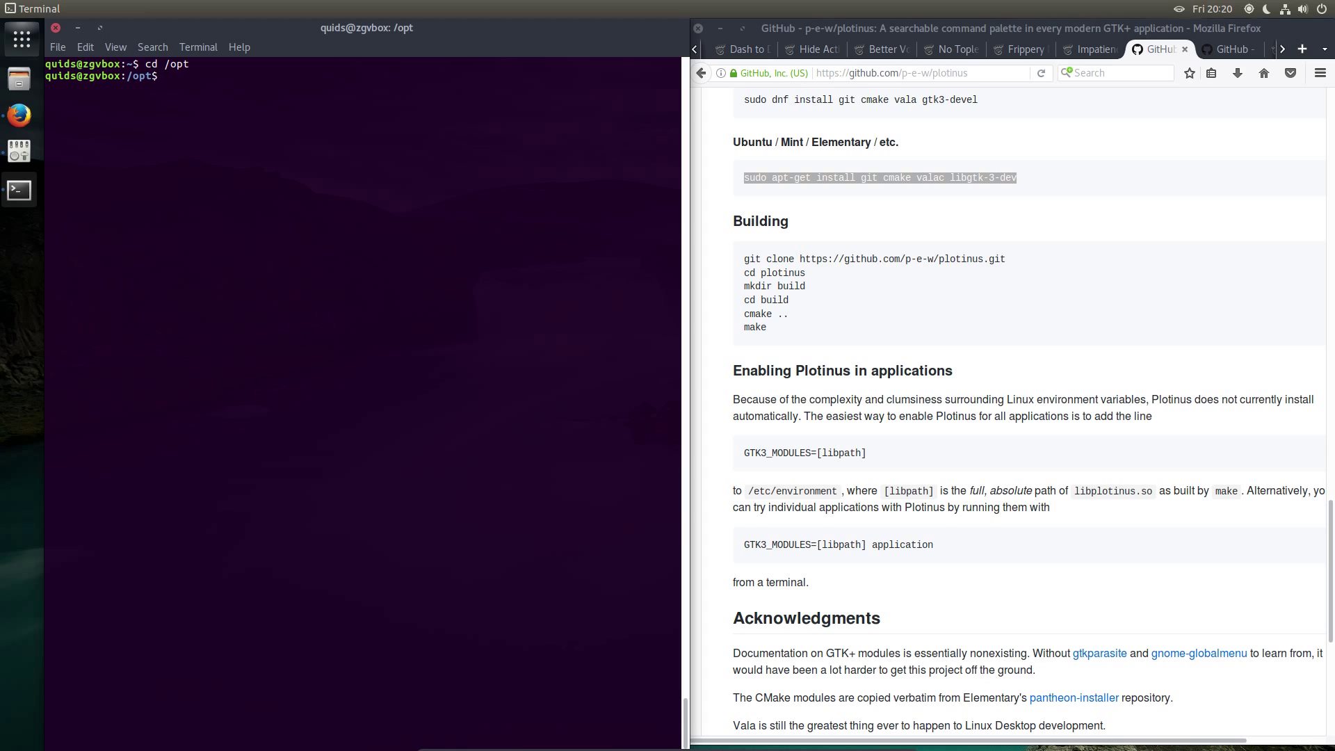
text(sudo su)
key(Return)
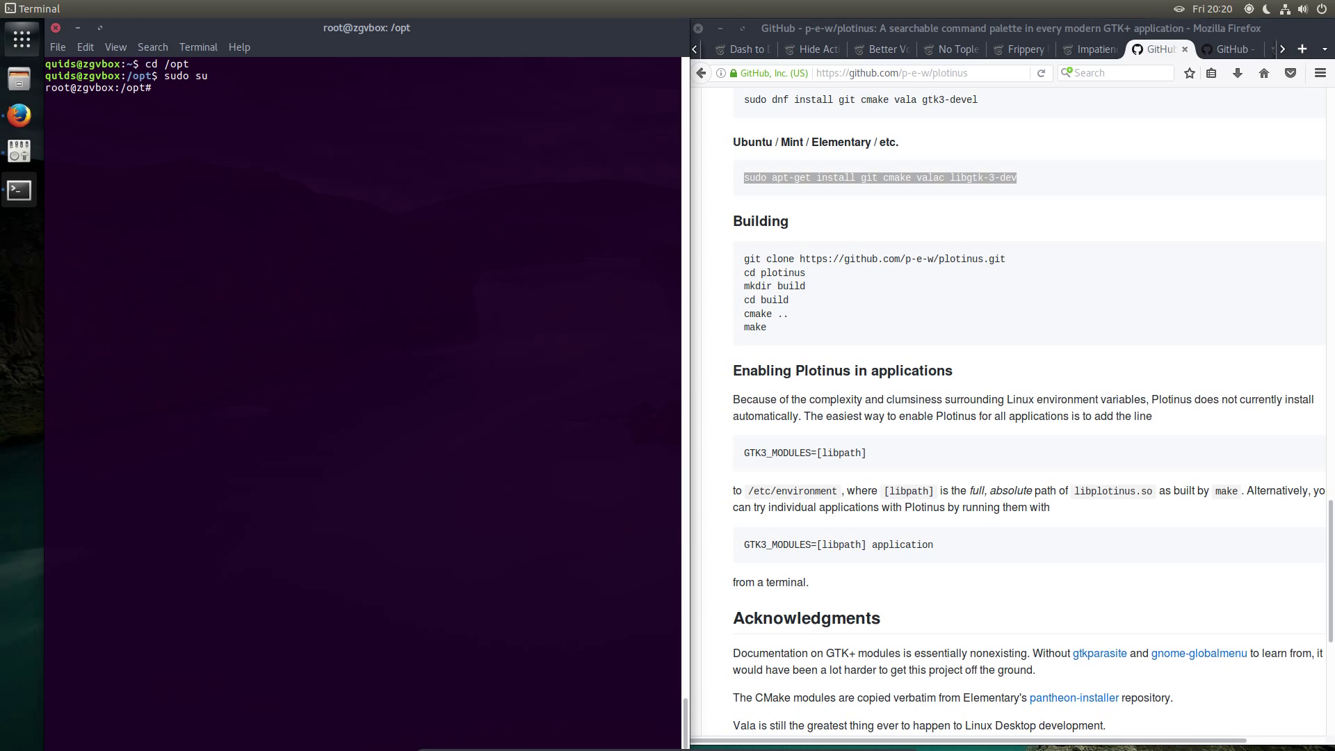
Step: Clone the Plotinus repository into /opt and enter the plotinus folder
triple_click(874, 259)
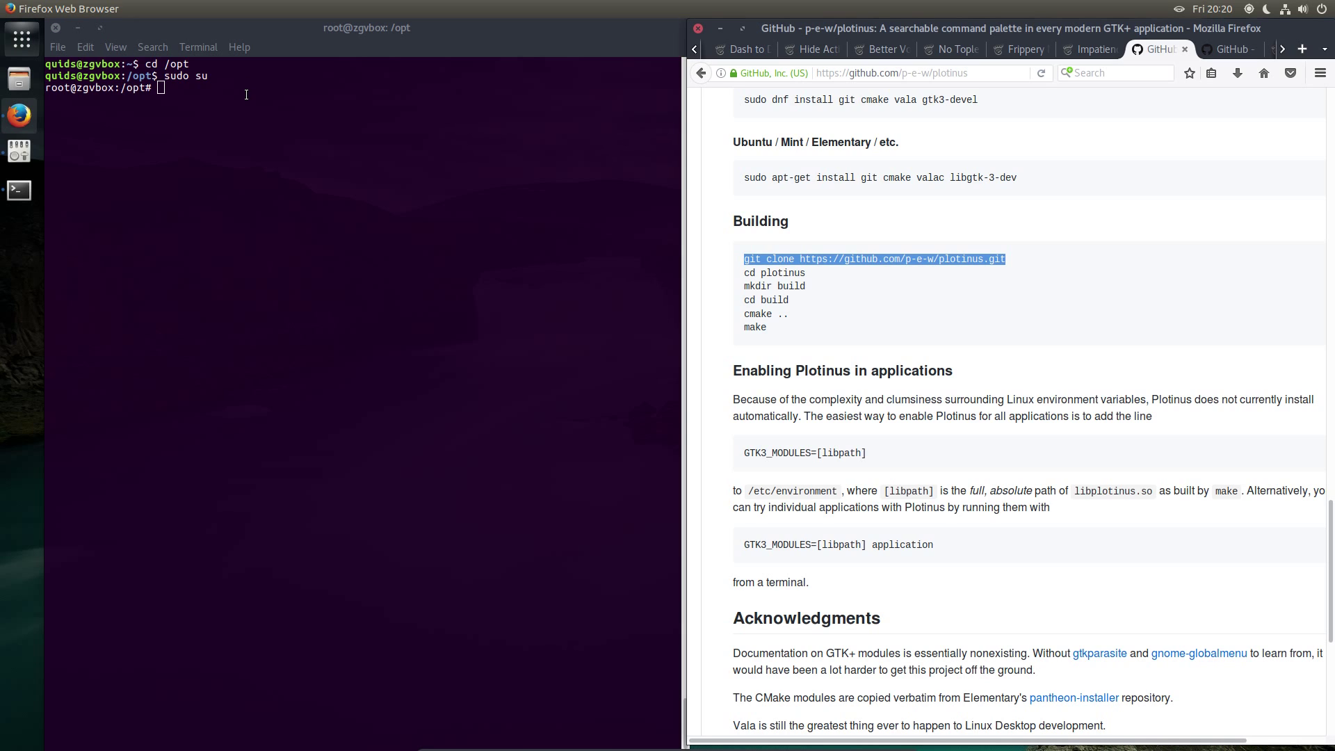
middle_click(246, 94)
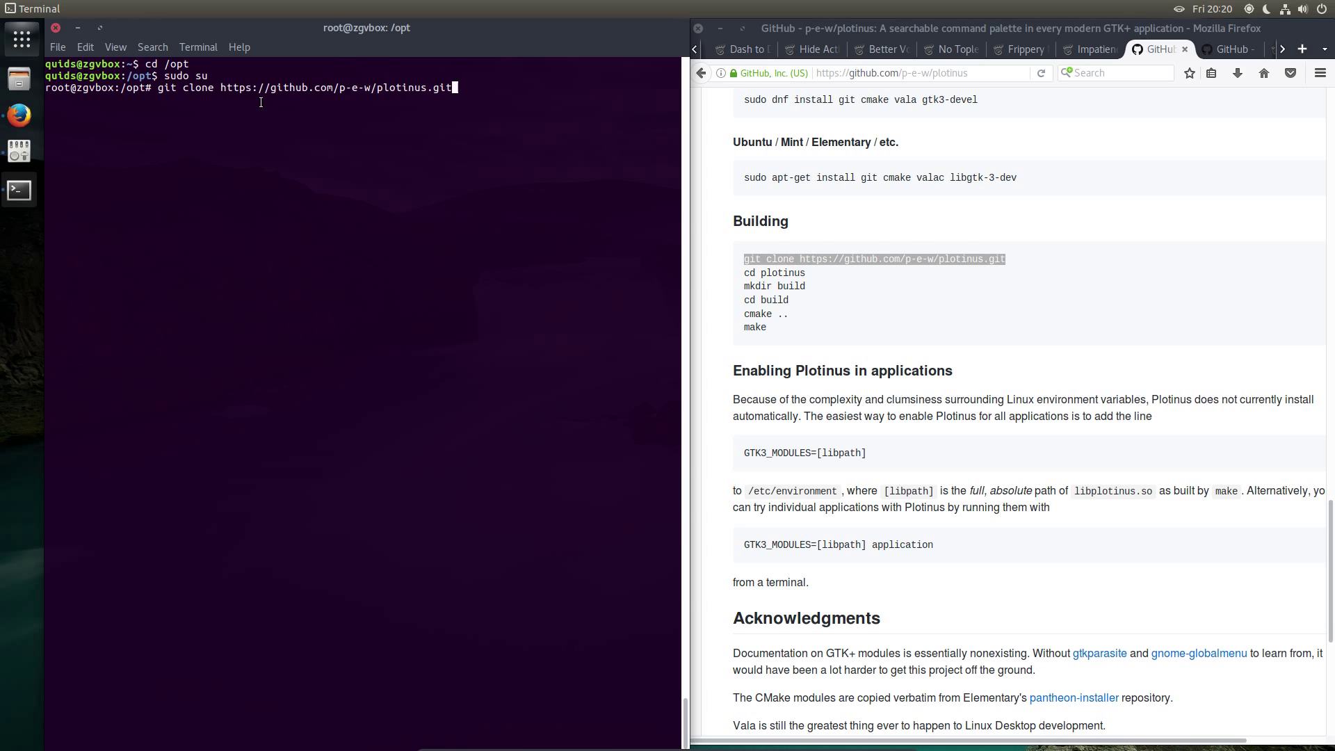
key(Return)
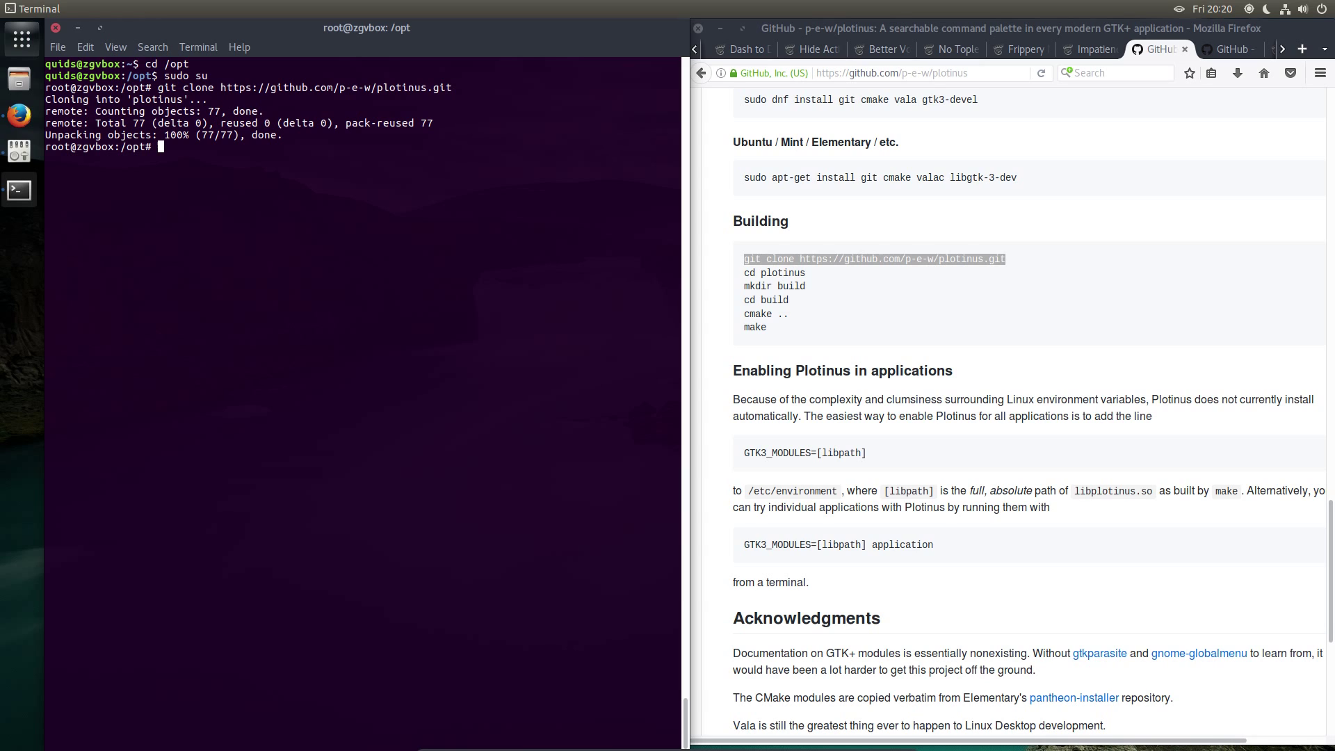
text(cd pl)
key(Tab)
key(Return)
Step: Create and enter a build directory, run cmake .. and make, then clear the screen
triple_click(841, 288)
middle_click(310, 201)
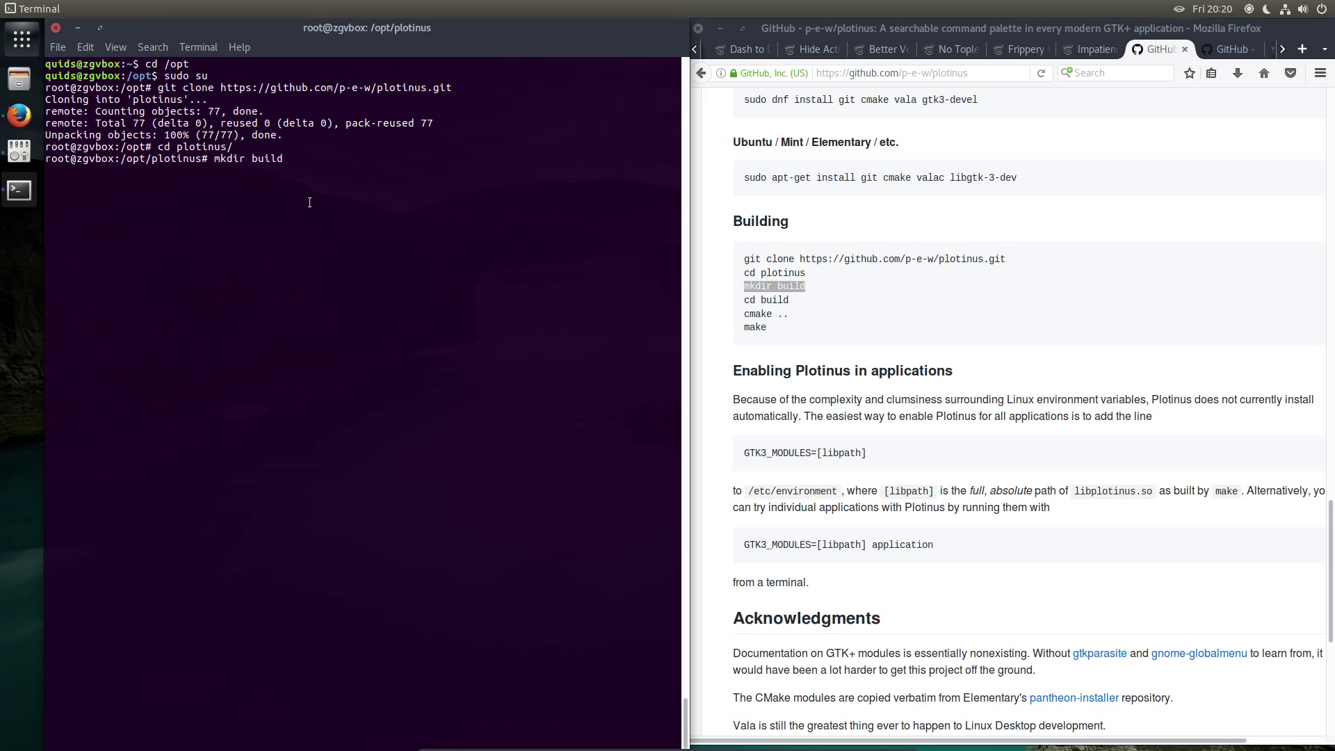
key(Return)
text(cd b)
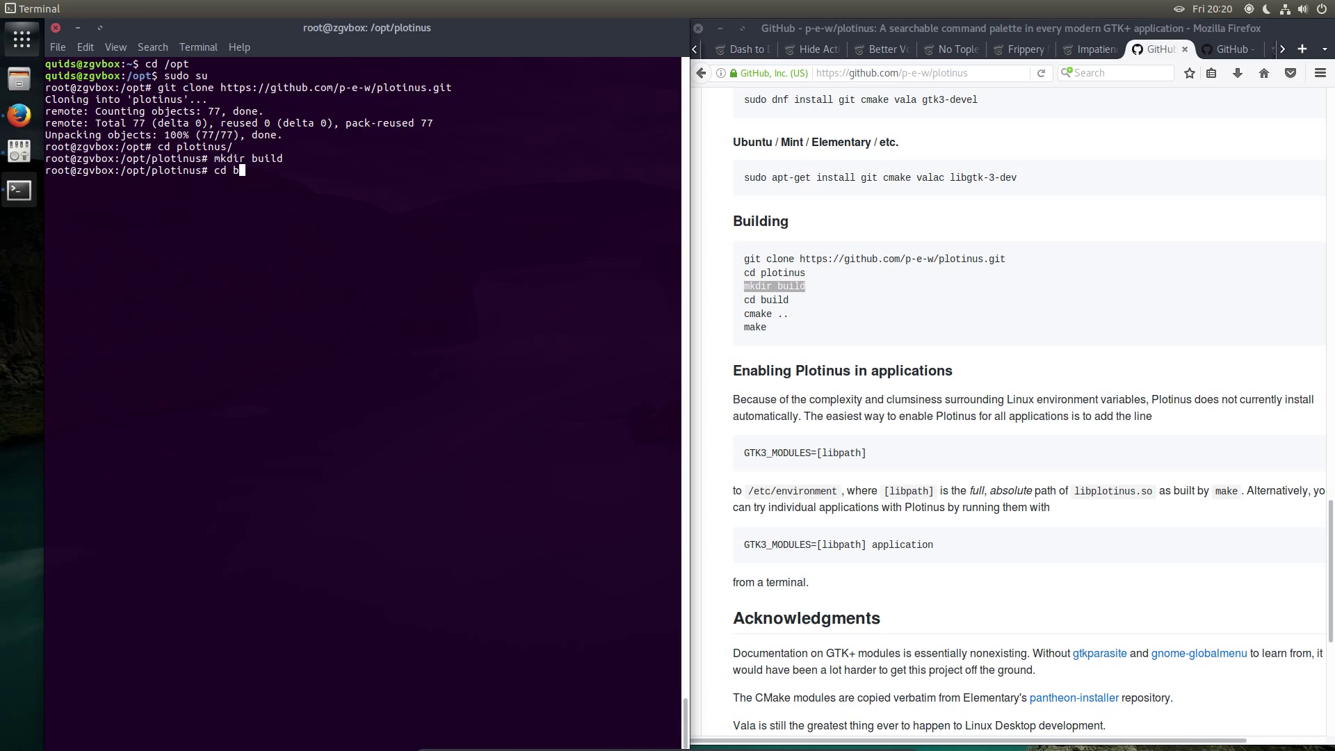
key(Tab)
key(Return)
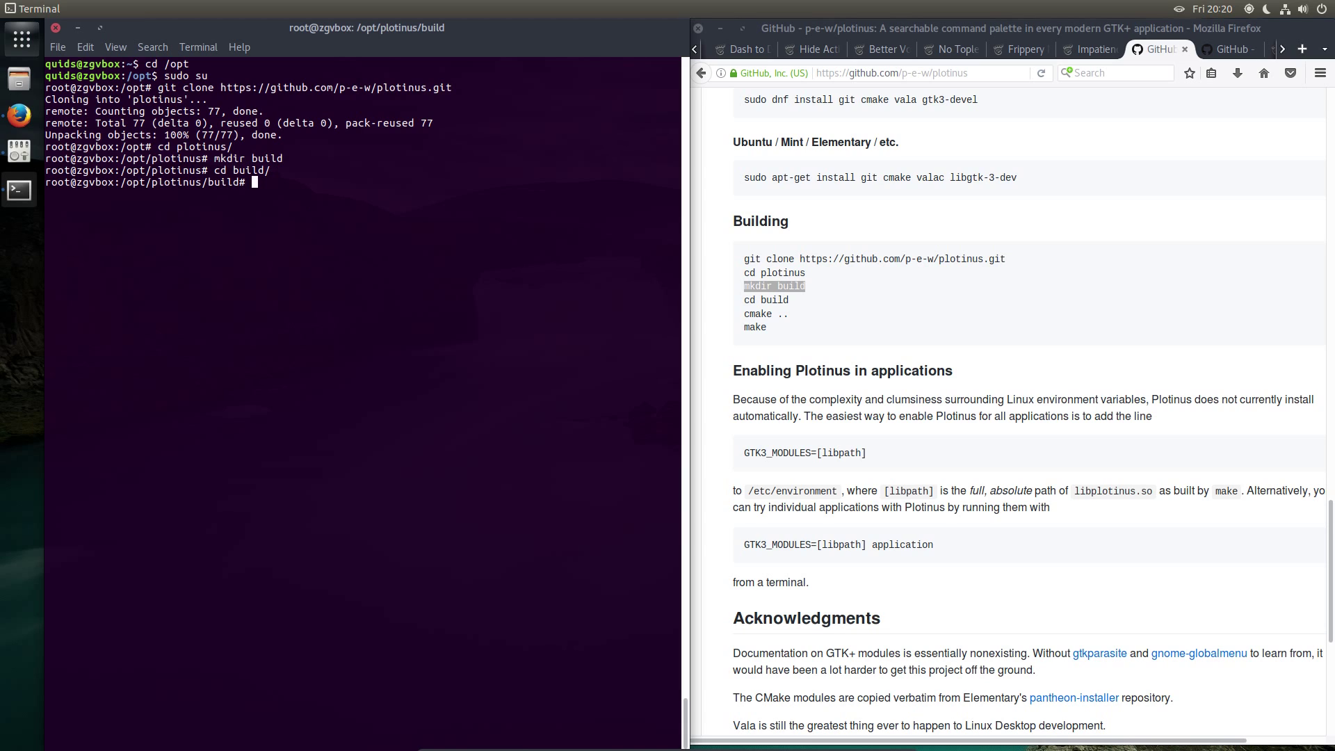
text(cmake ..)
key(Return)
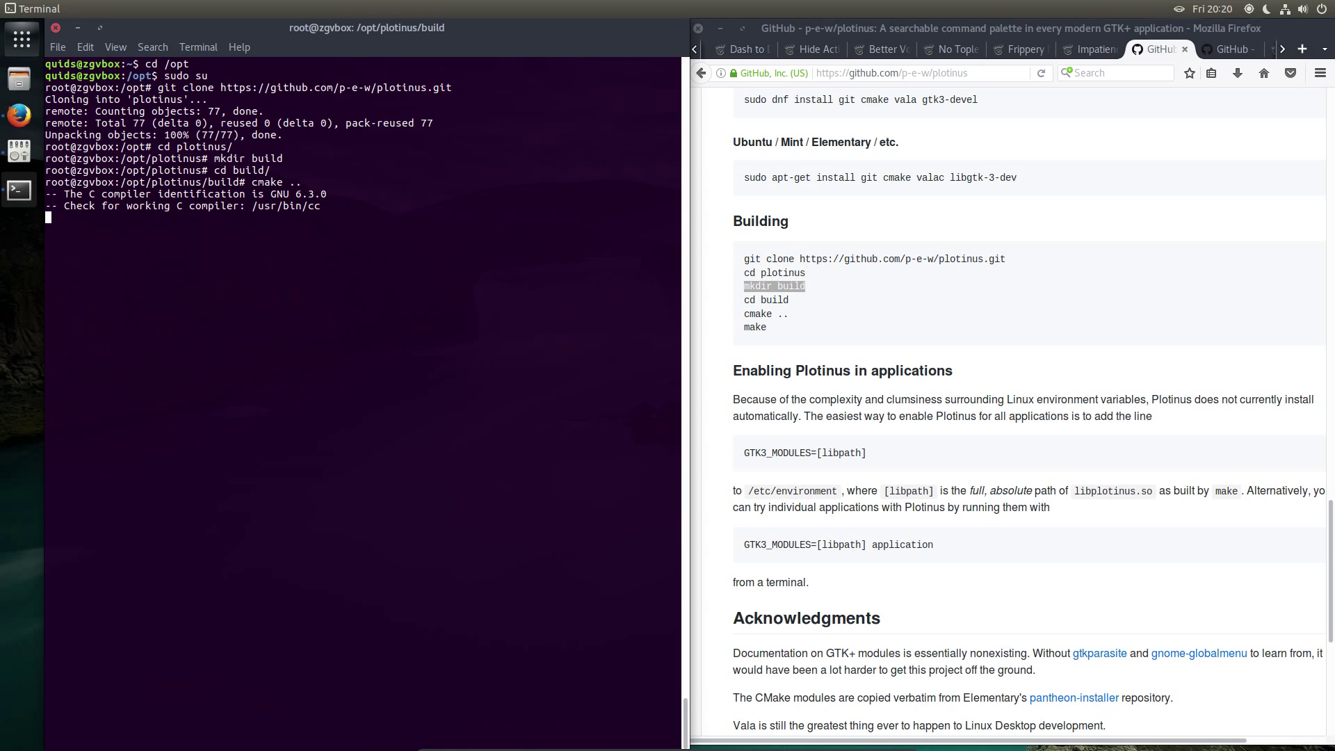
text(make)
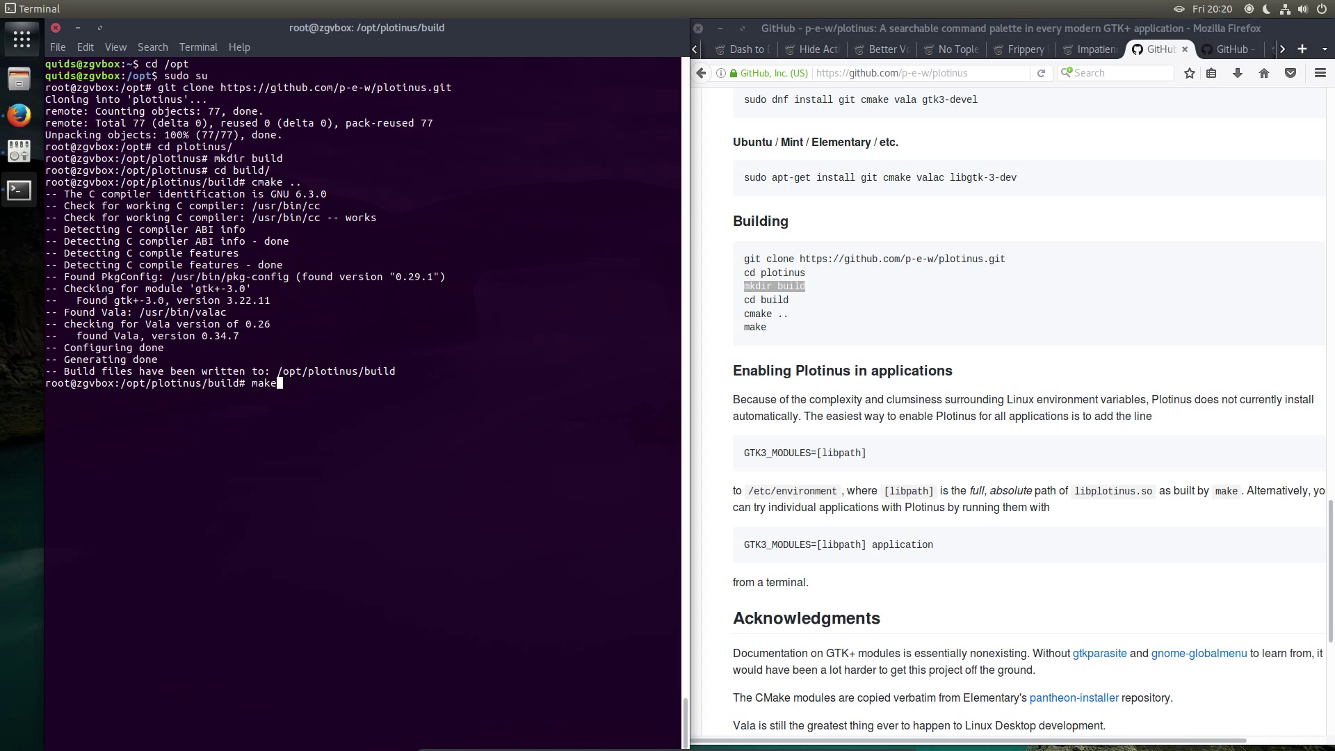
key(Return)
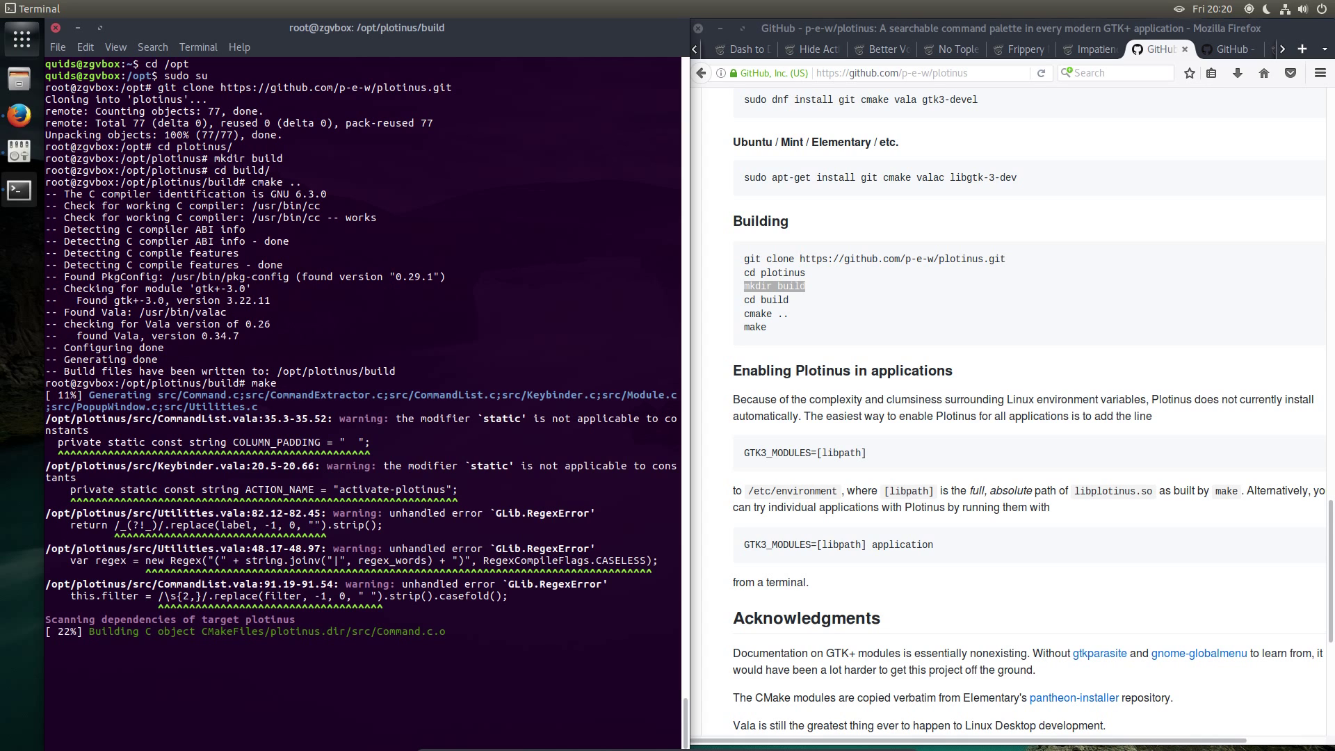
key(ctrl+l)
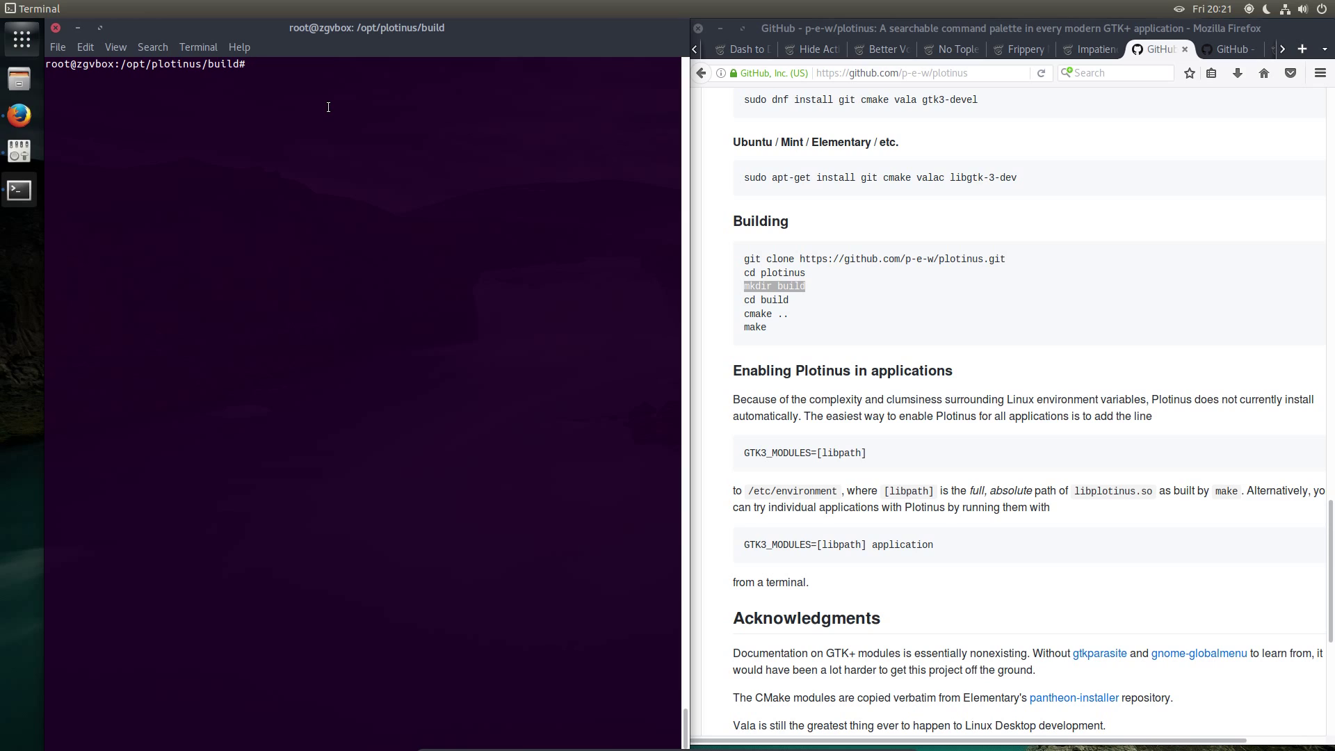
Step: List the build directory to confirm libplotinus.so, then type nano /etc/environment
text(ls)
key(Return)
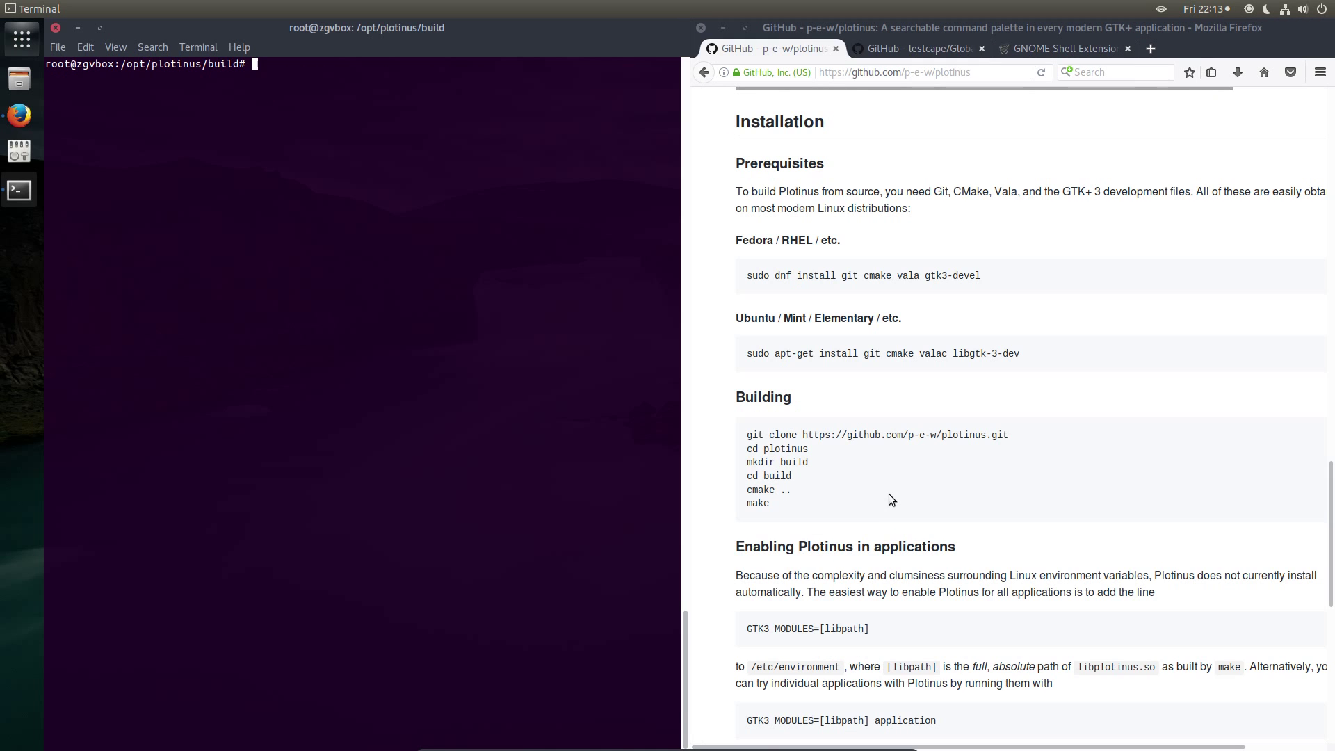
scroll(889, 493, down, 4)
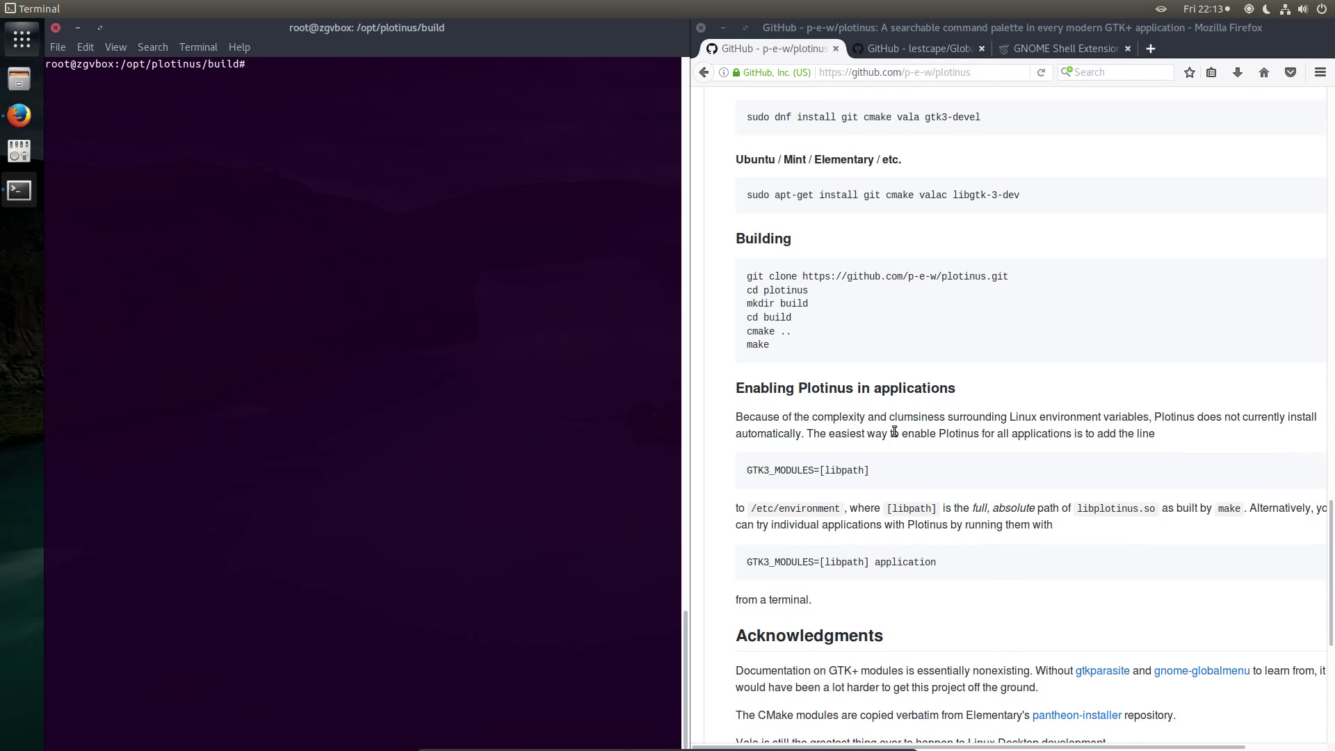
scroll(803, 450, down, 1)
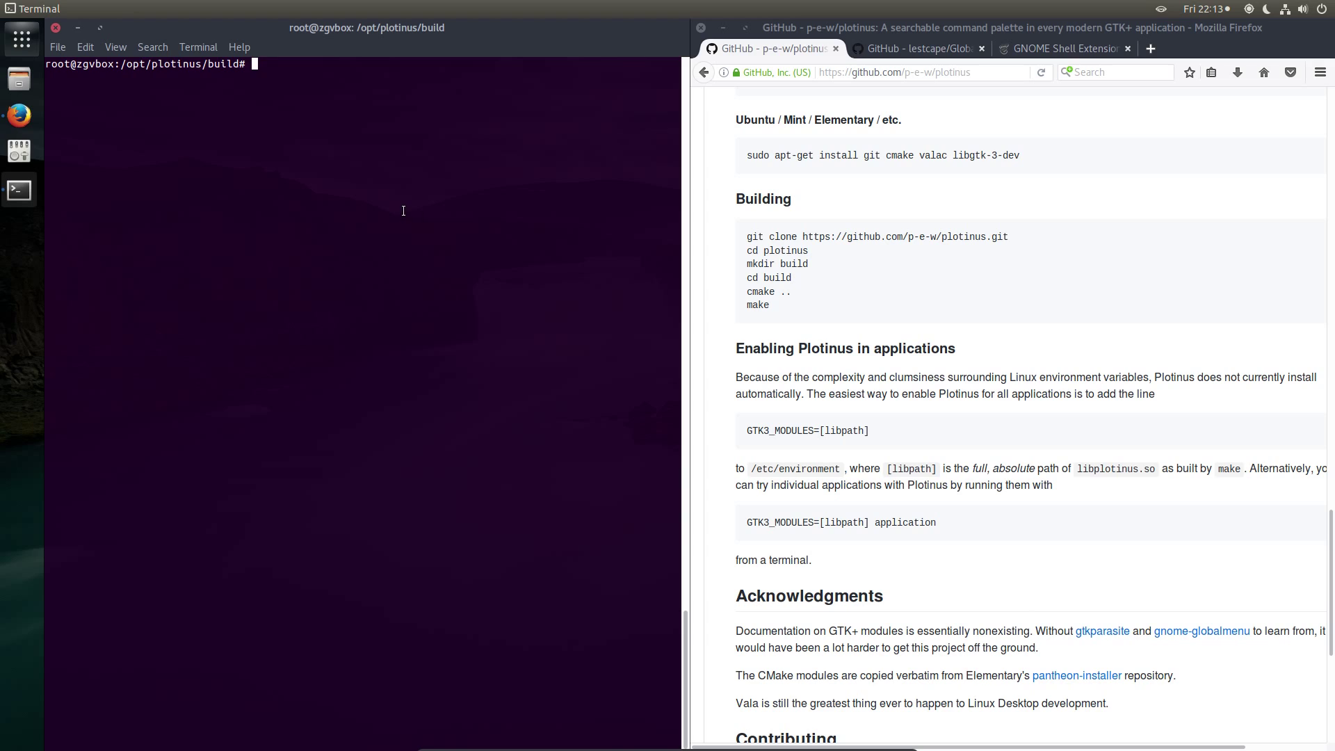
text(ls)
key(Return)
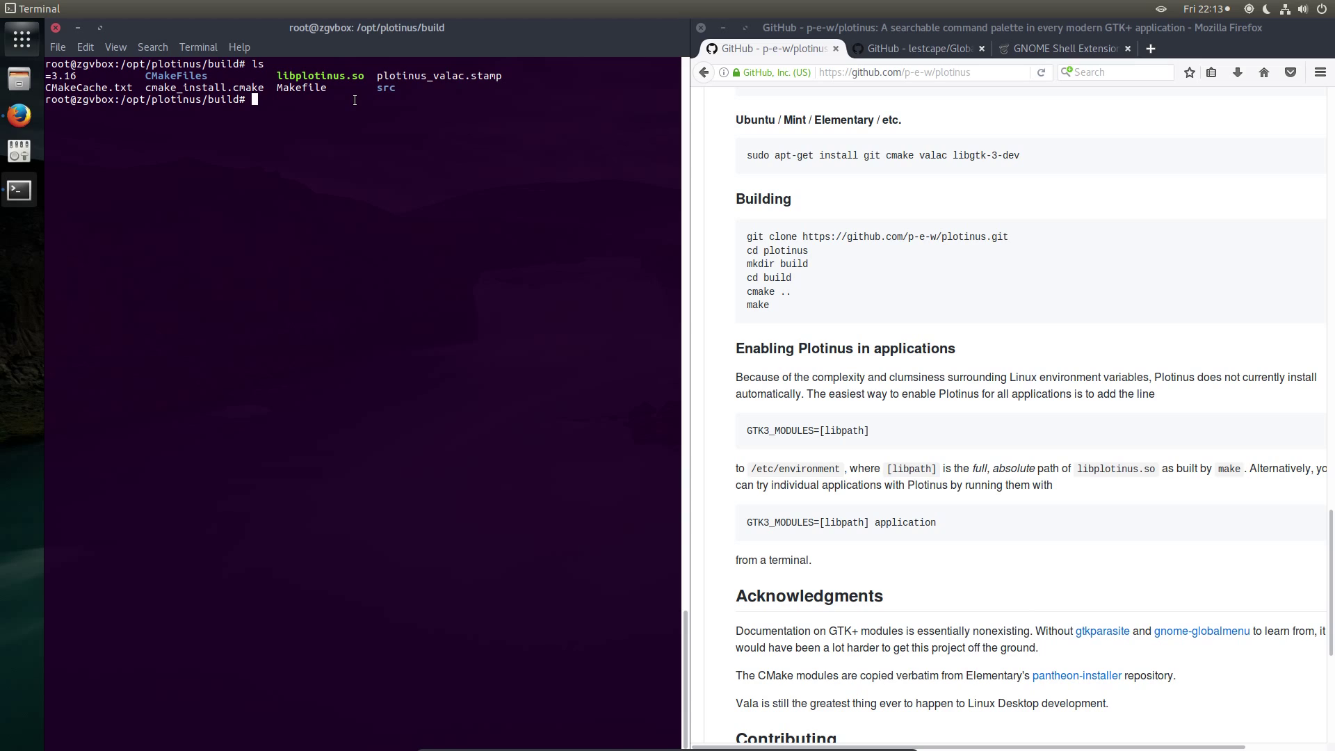
text(nano /etc/environment)
Step: Add GTK3_MODULES=/opt/plotinus/build/libplotinus.so below PATH in /etc/environment and save it
key(Return)
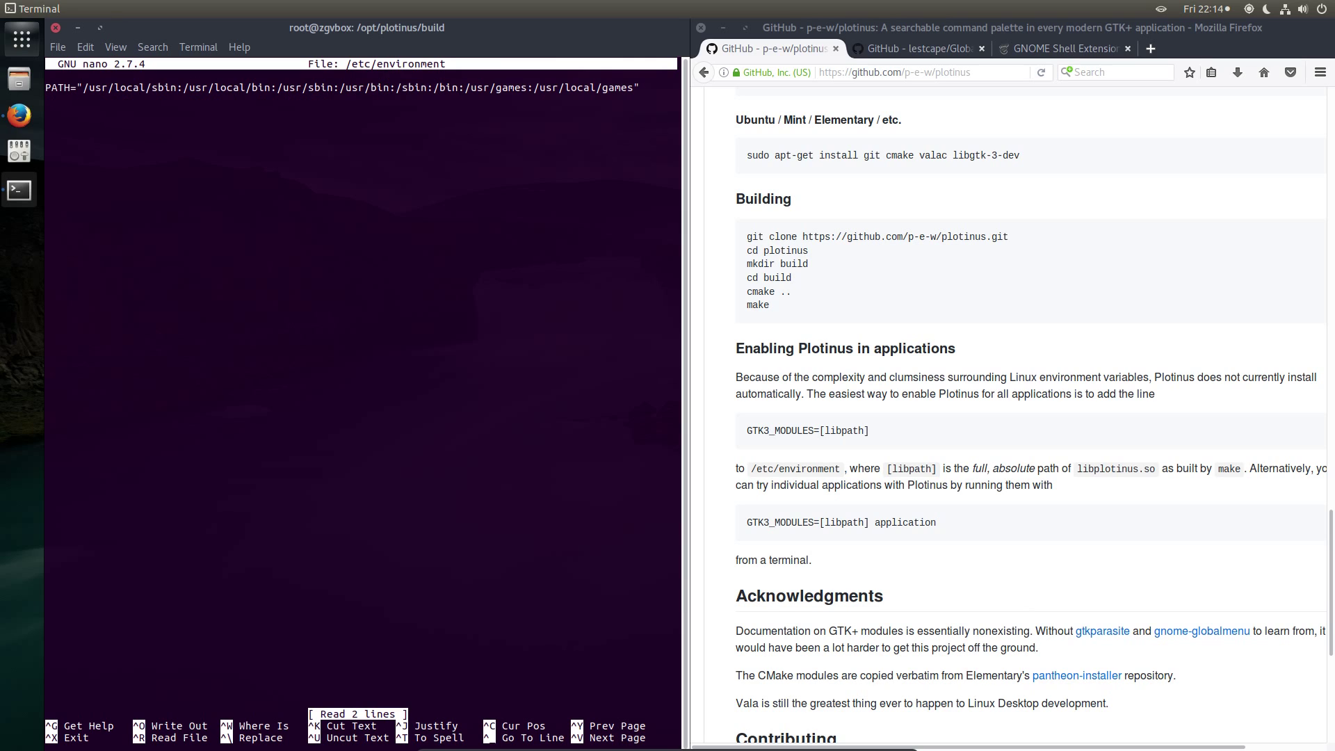
key(Return)
text(GTK3_MODULES=/opt/plotinus/build/libplotinus.so)
key(Home)
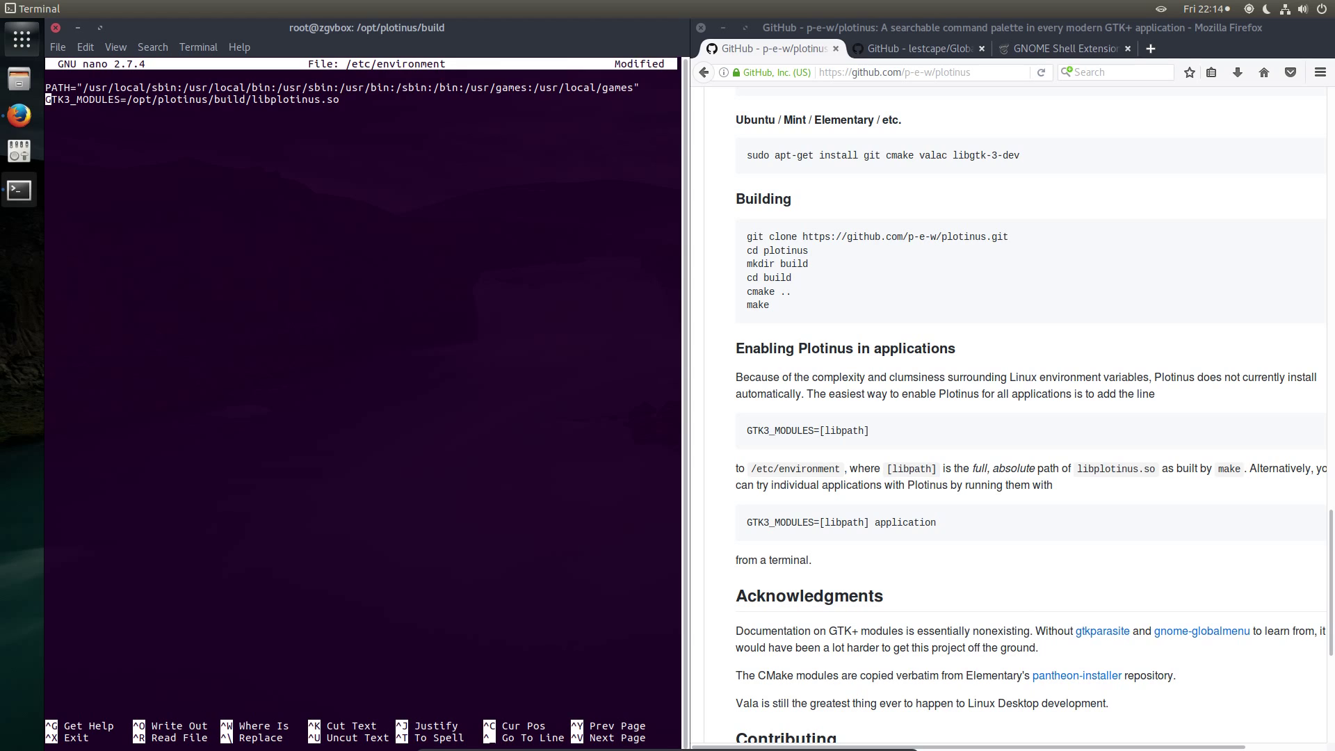
key(Right)
key(Right)
key(Right)
key(Right)
key(Right)
key(Right)
key(Right)
key(Right)
key(Right)
key(Right)
key(Right)
key(Right)
key(Right)
key(Right)
key(Right)
key(Right)
key(Right)
key(Right)
key(Right)
key(Right)
key(Right)
key(Right)
key(Right)
key(Right)
key(Right)
key(Right)
key(Right)
key(Right)
key(Right)
key(Right)
key(Right)
key(Right)
key(Right)
key(Right)
key(Right)
key(Right)
key(Right)
key(ctrl+x)
key(y)
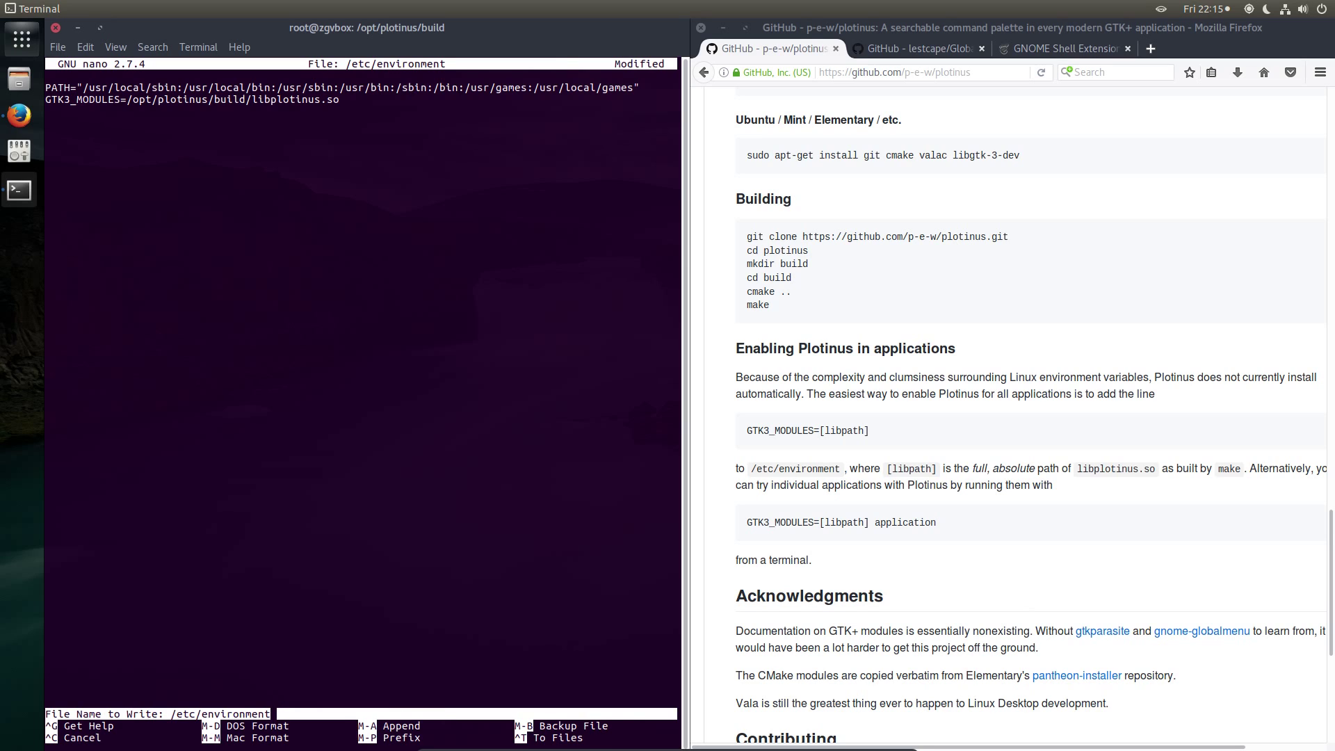
key(Return)
key(ctrl+l)
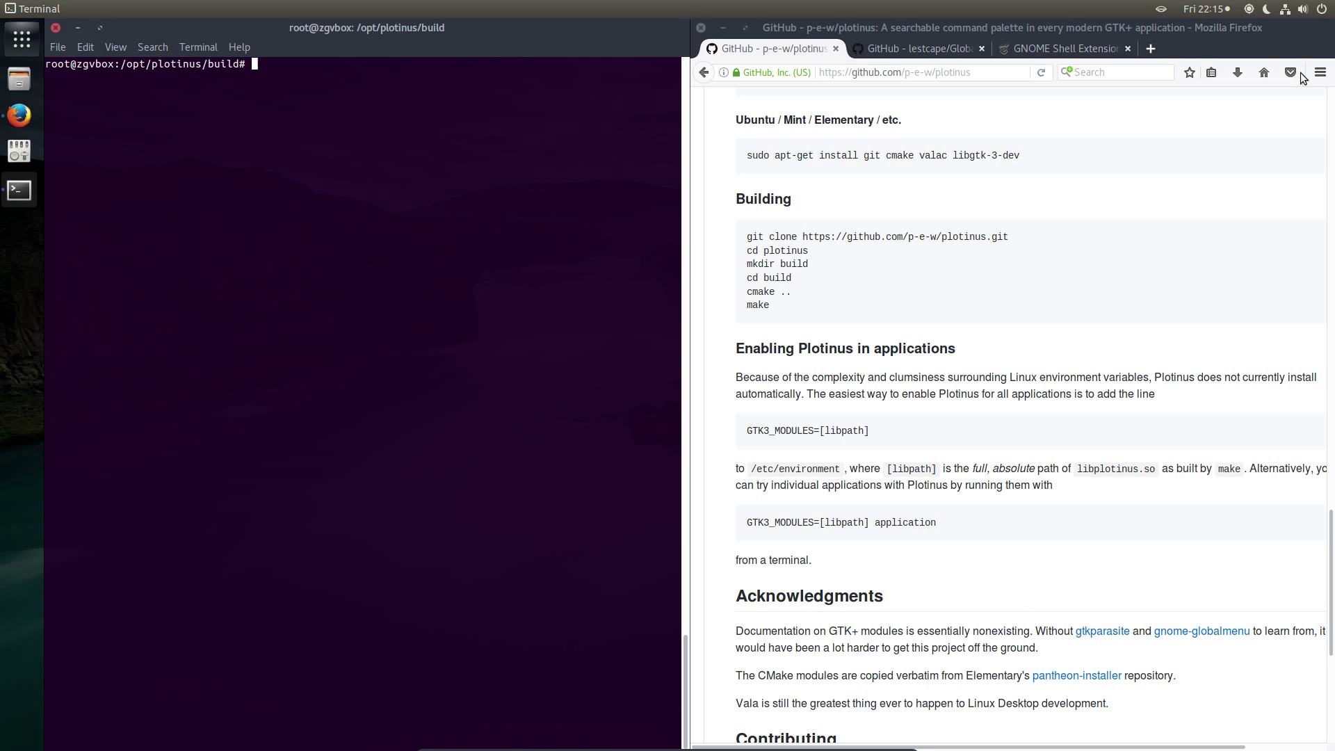
Step: Restart the computer from the system menu, then open the Files file manager
click(1321, 9)
click(1293, 204)
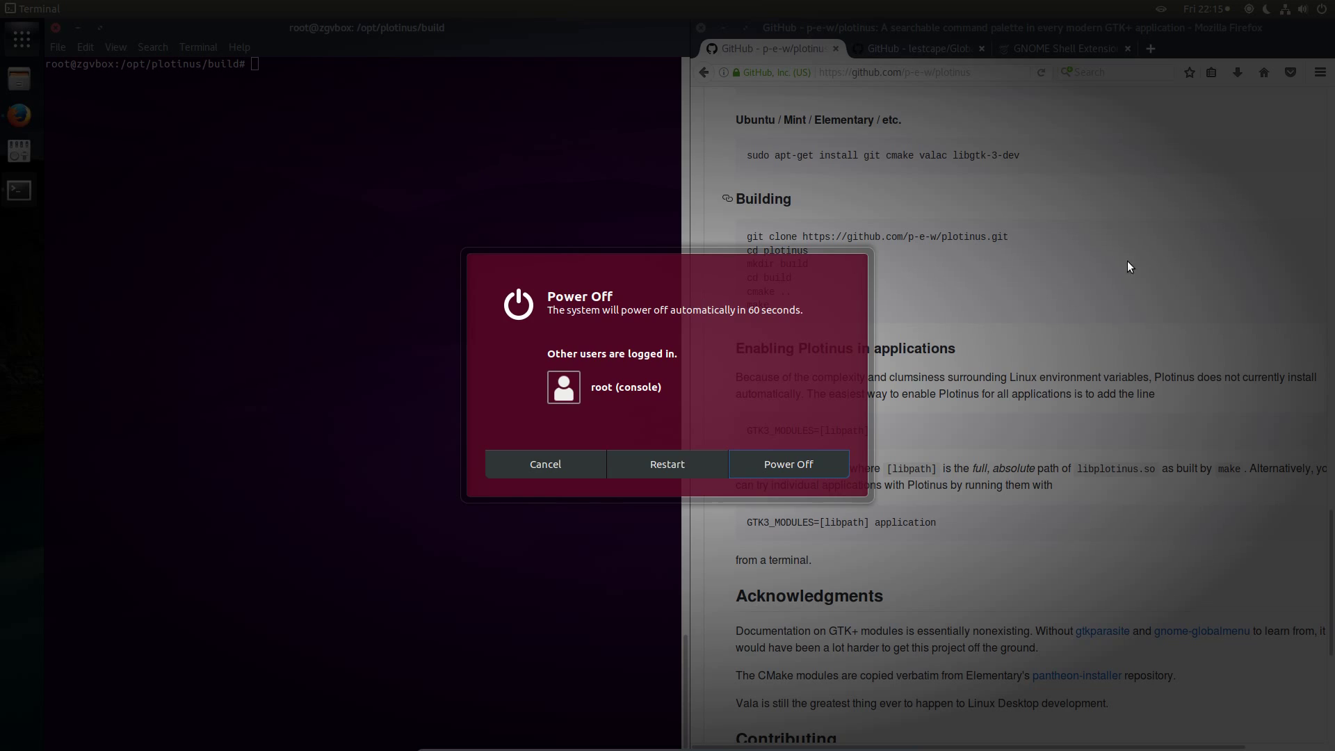
click(712, 472)
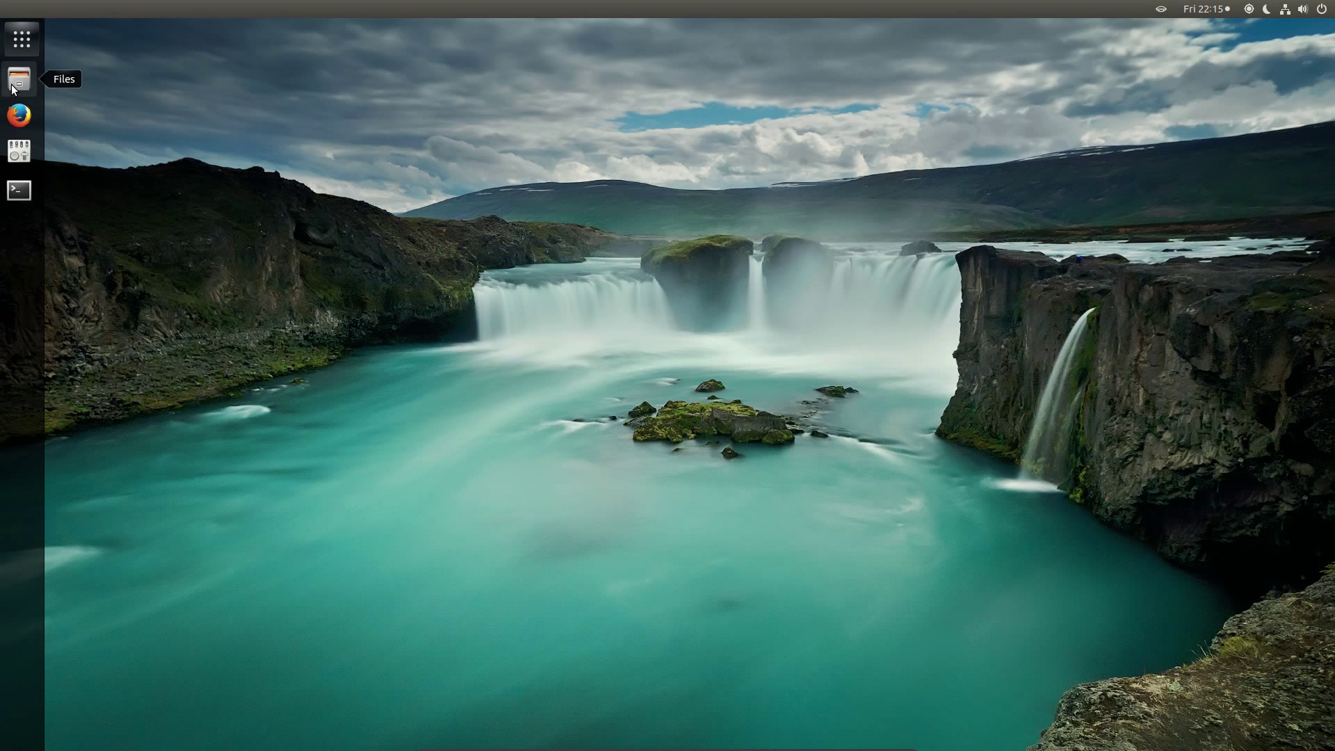
click(13, 87)
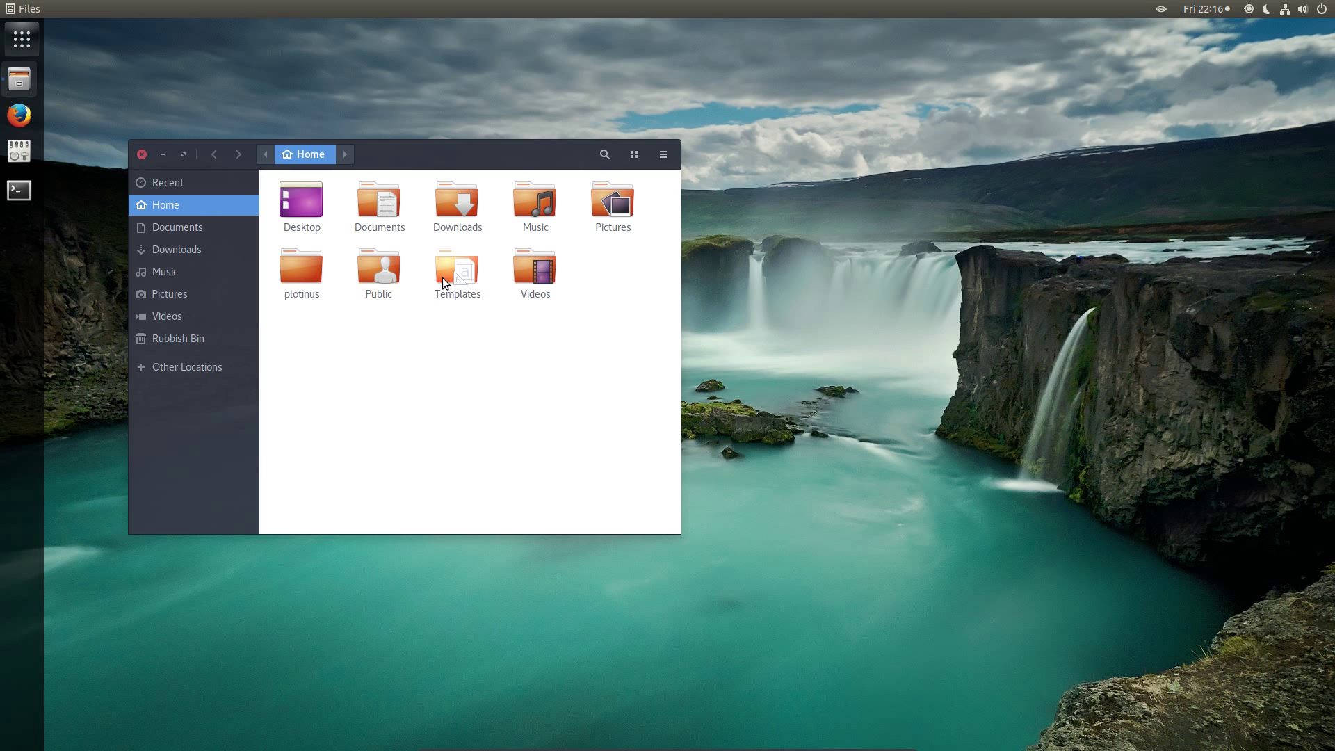
Step: Show the About details for Files from the Plotinus palette, close them, and relaunch Firefox
key(ctrl+shift+p)
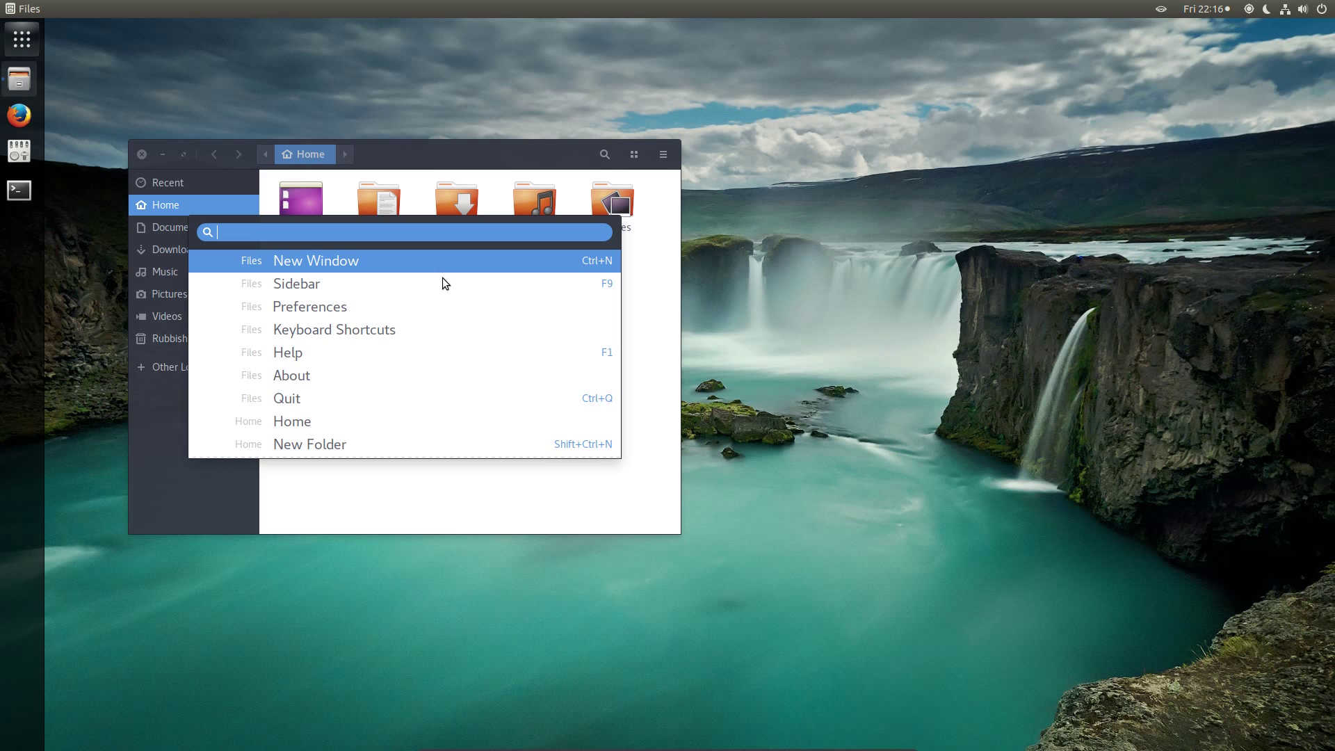
text(a)
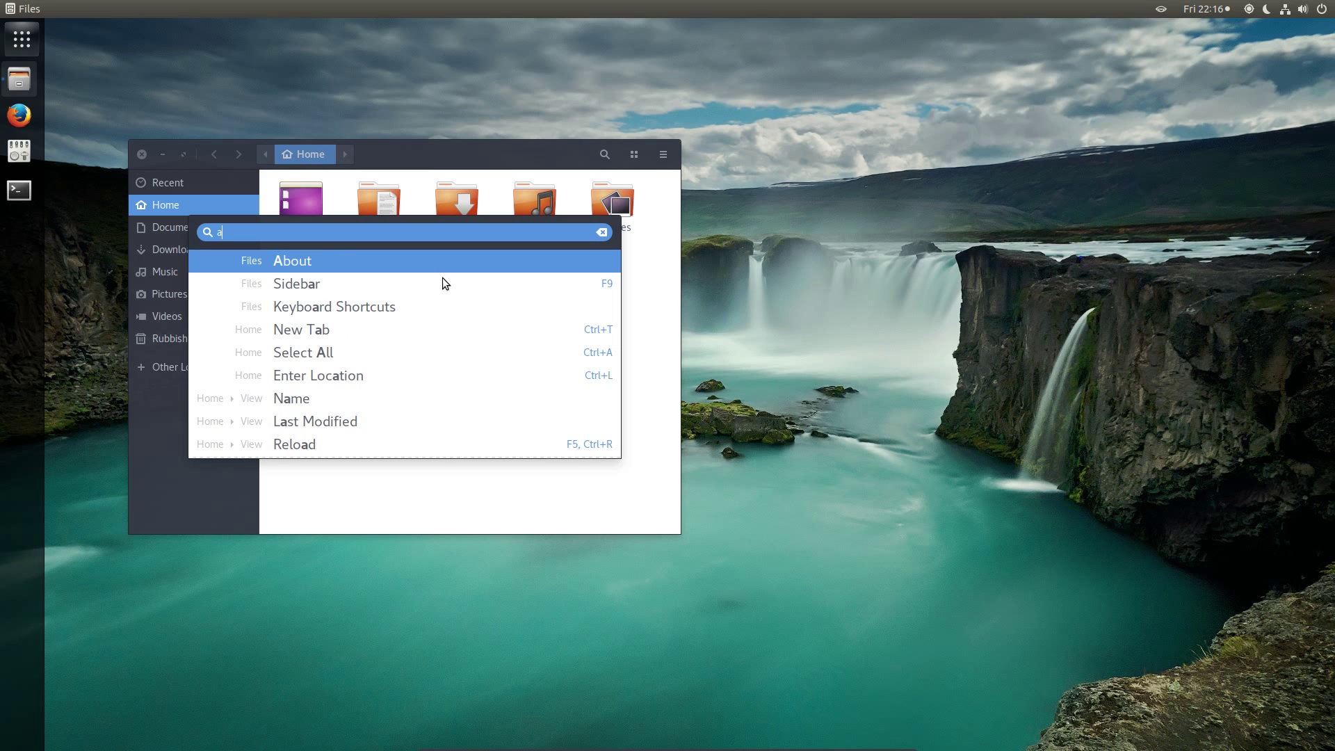
key(Return)
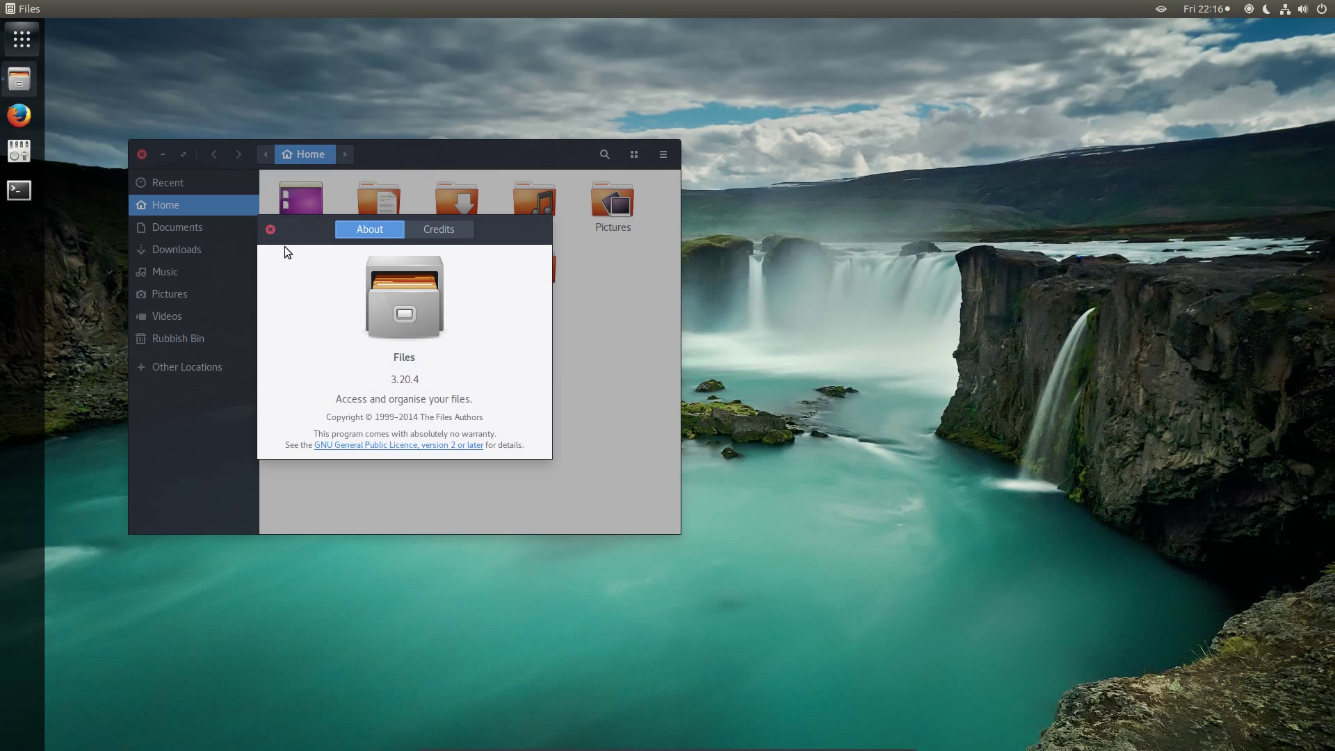
click(271, 230)
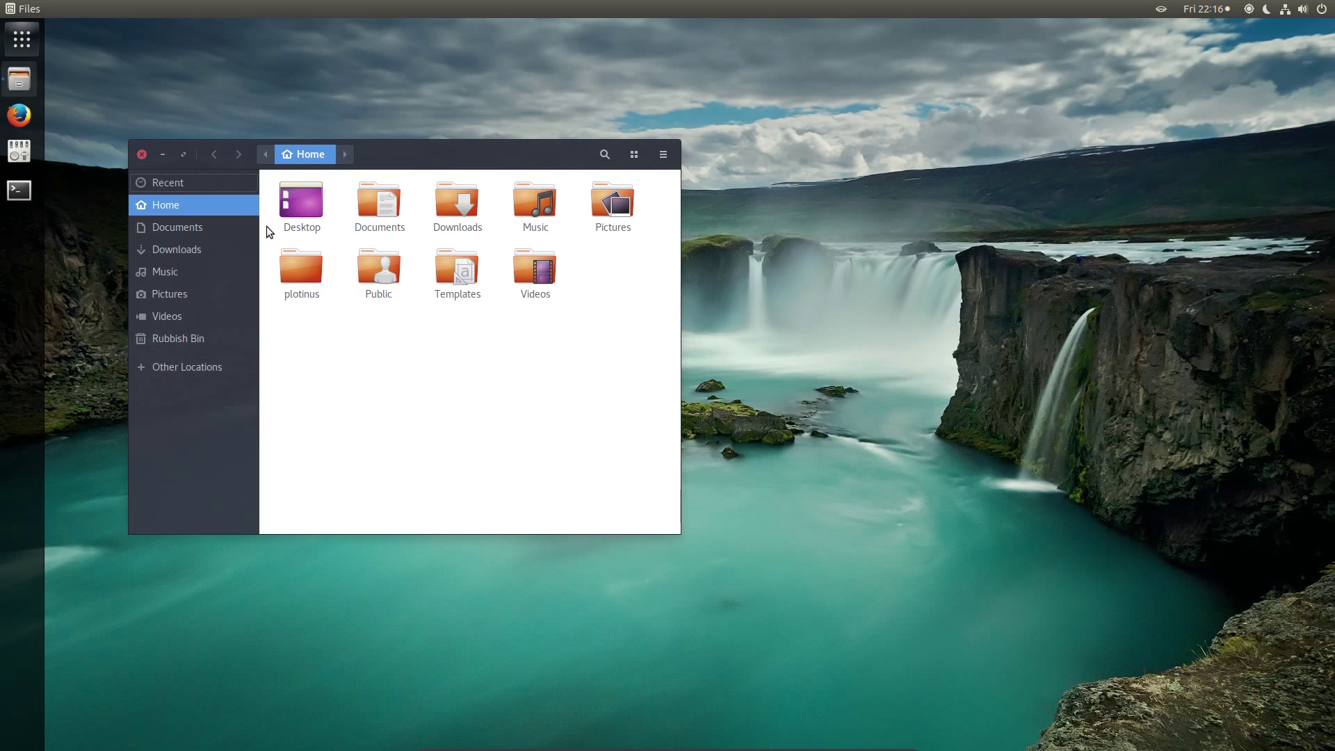
click(19, 124)
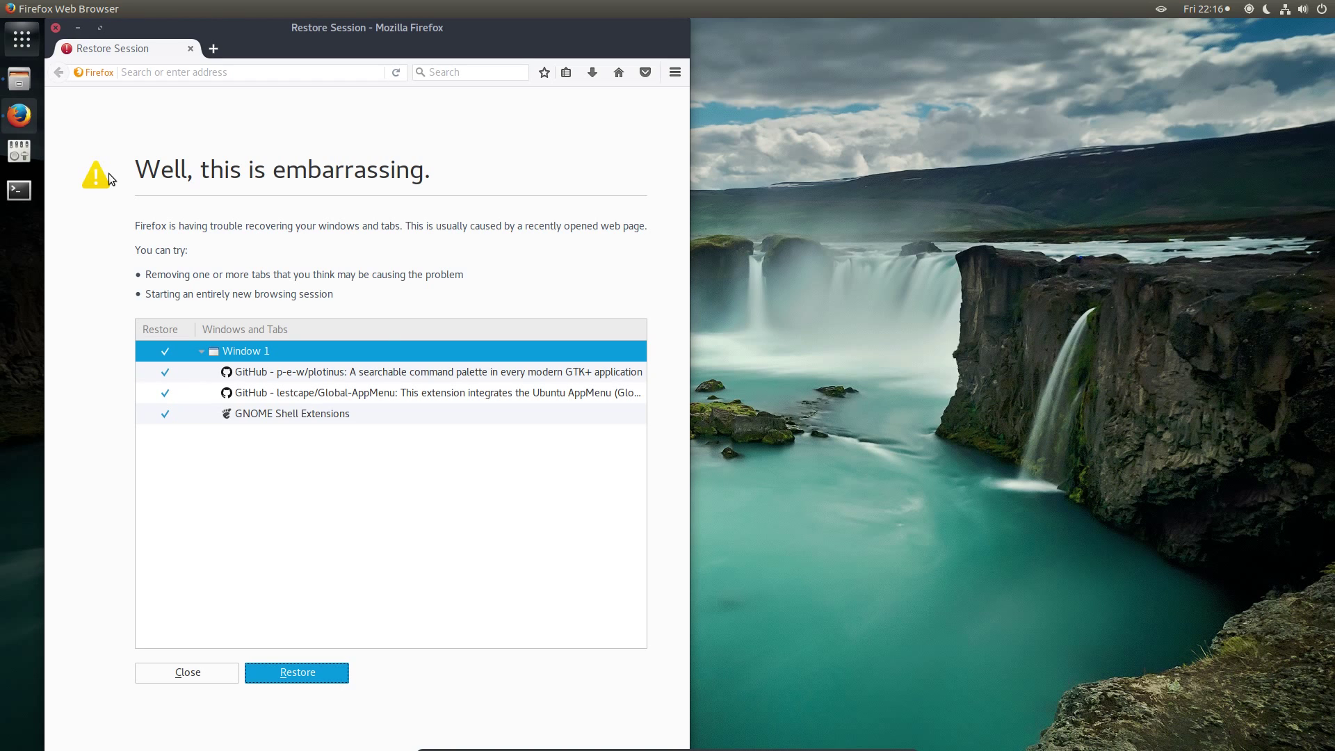
Step: Close the private browsing and Restore Session Firefox windows
key(ctrl+shift+p)
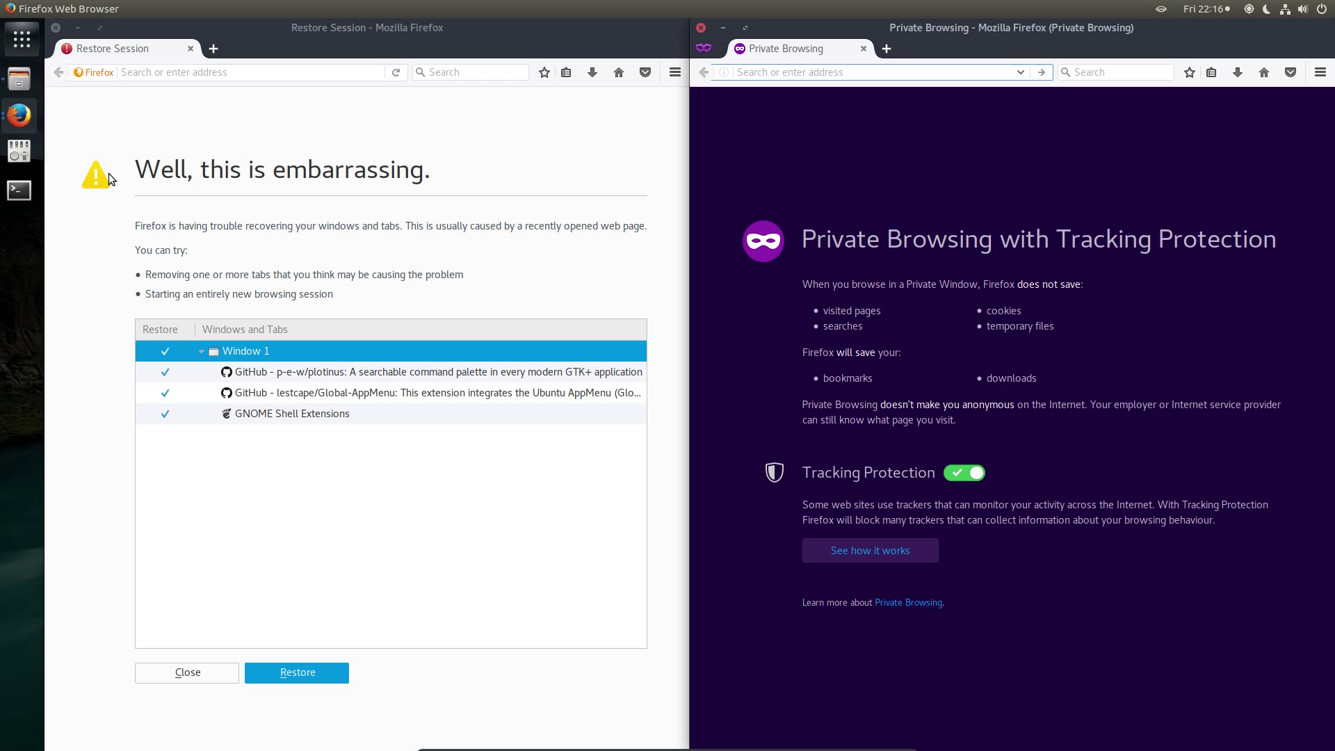
click(701, 27)
click(55, 27)
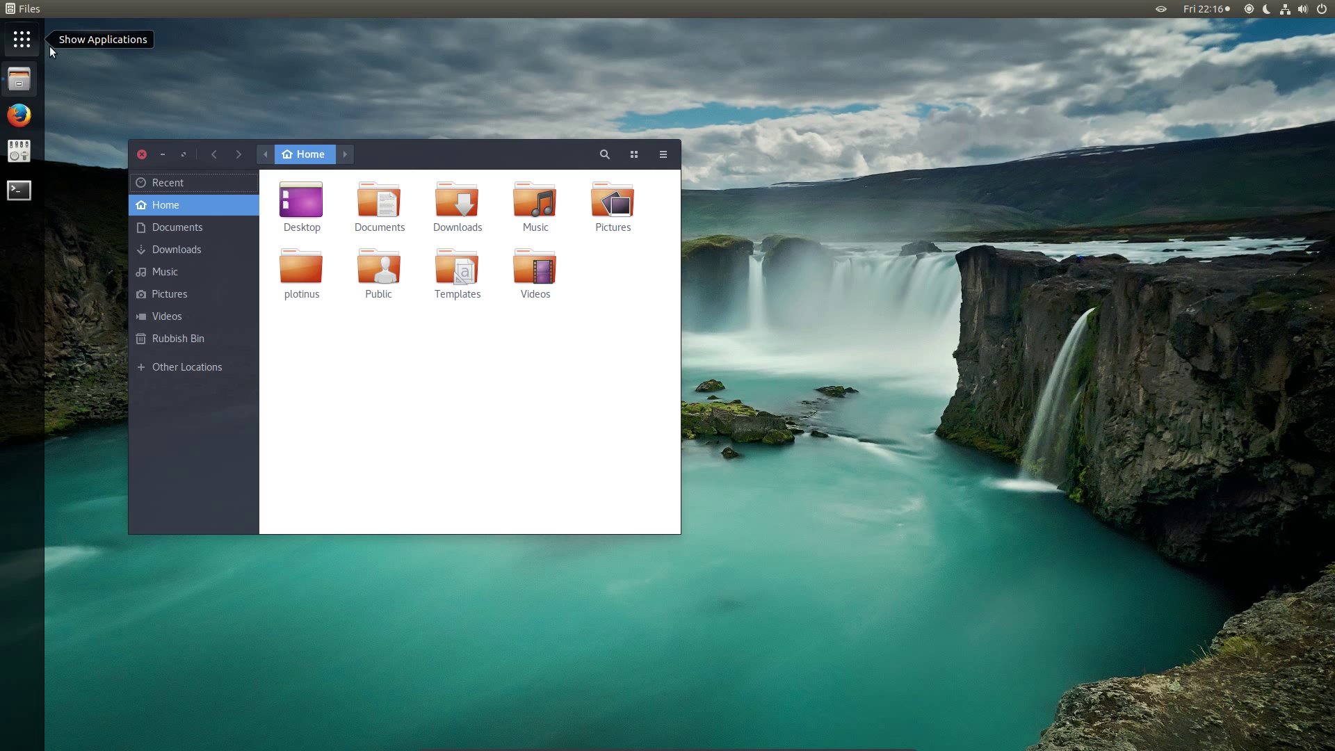
Step: Launch Inkscape from the application grid, try its command palette, then close Inkscape
key(super+a)
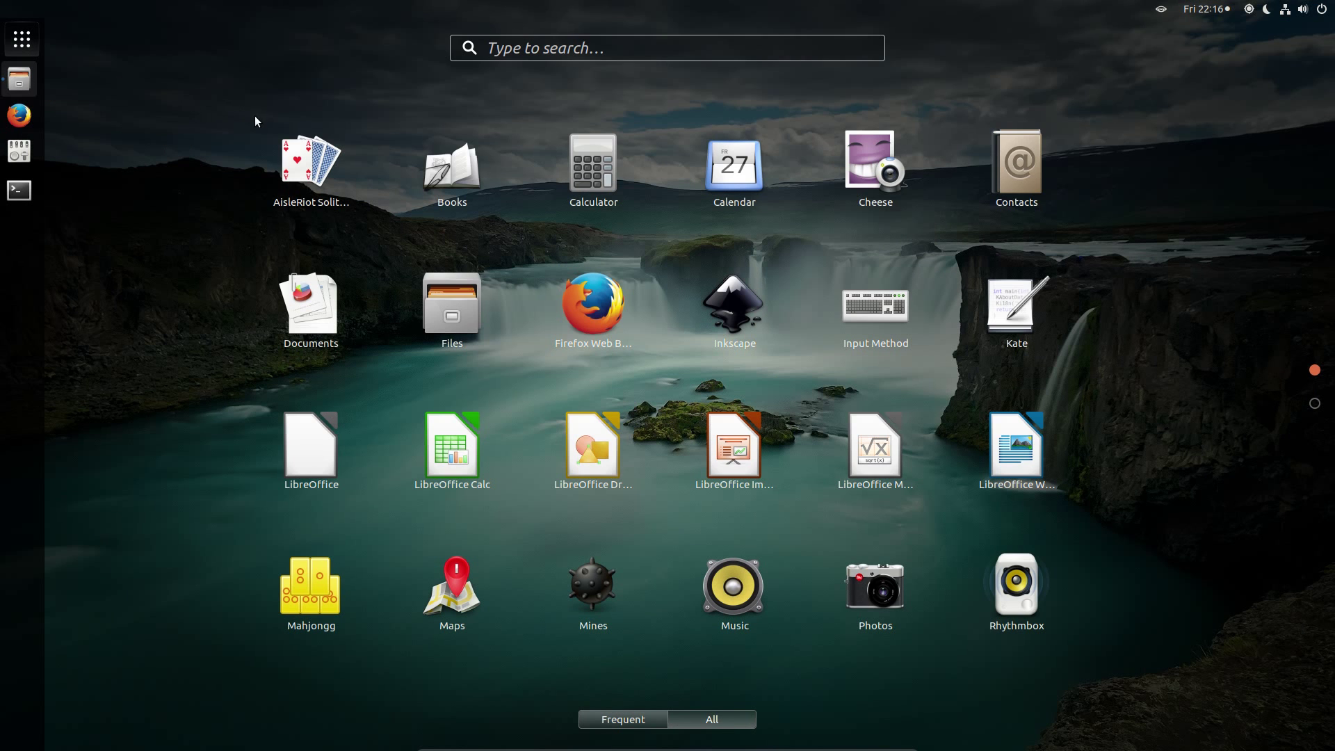
click(737, 327)
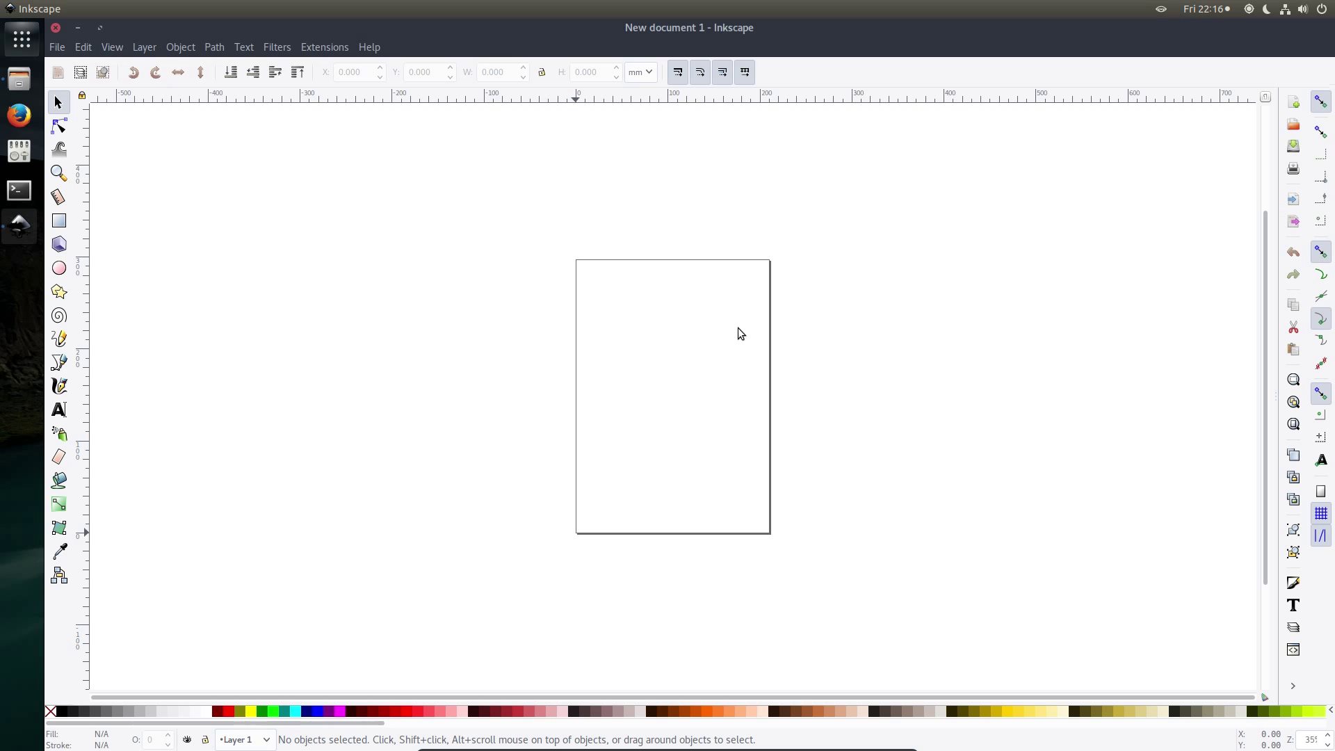
key(ctrl+shift+p)
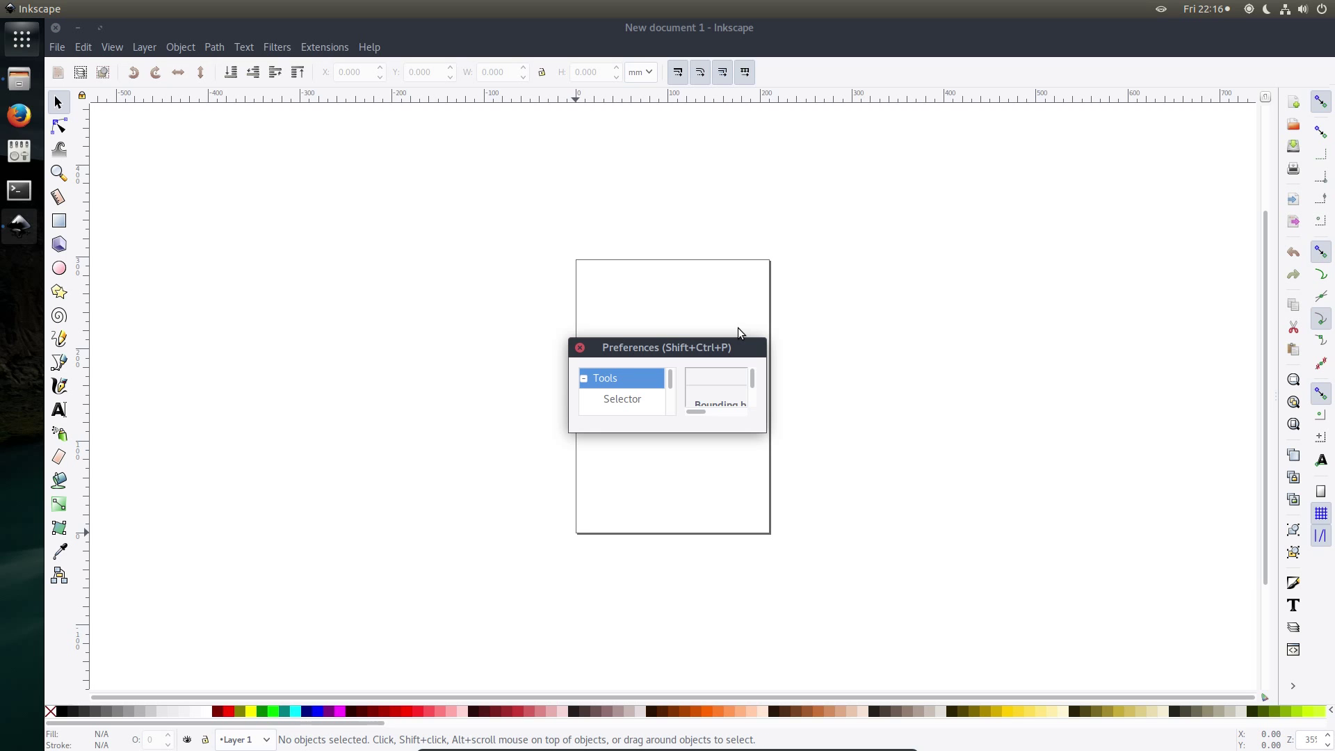
click(112, 49)
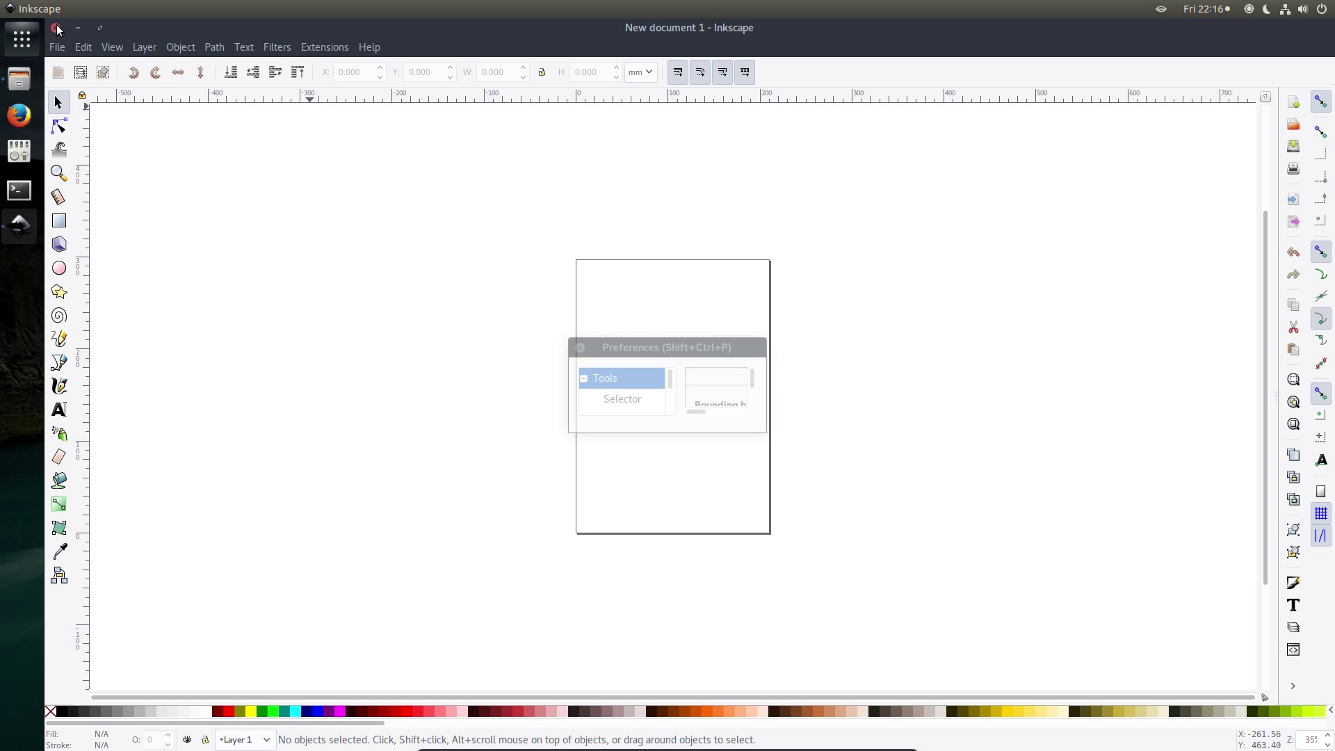
click(56, 28)
Step: Launch Transmission from the application grid and bring up its searchable command list
click(22, 39)
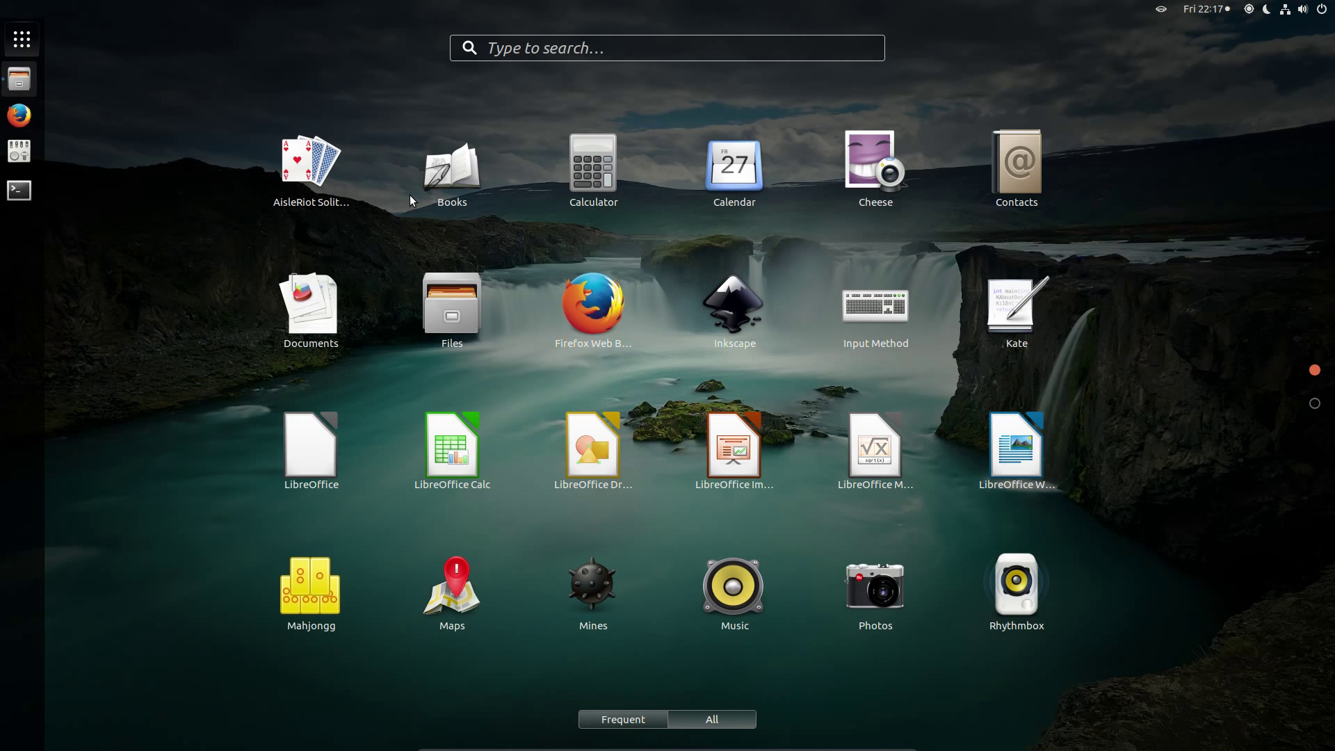
click(1017, 306)
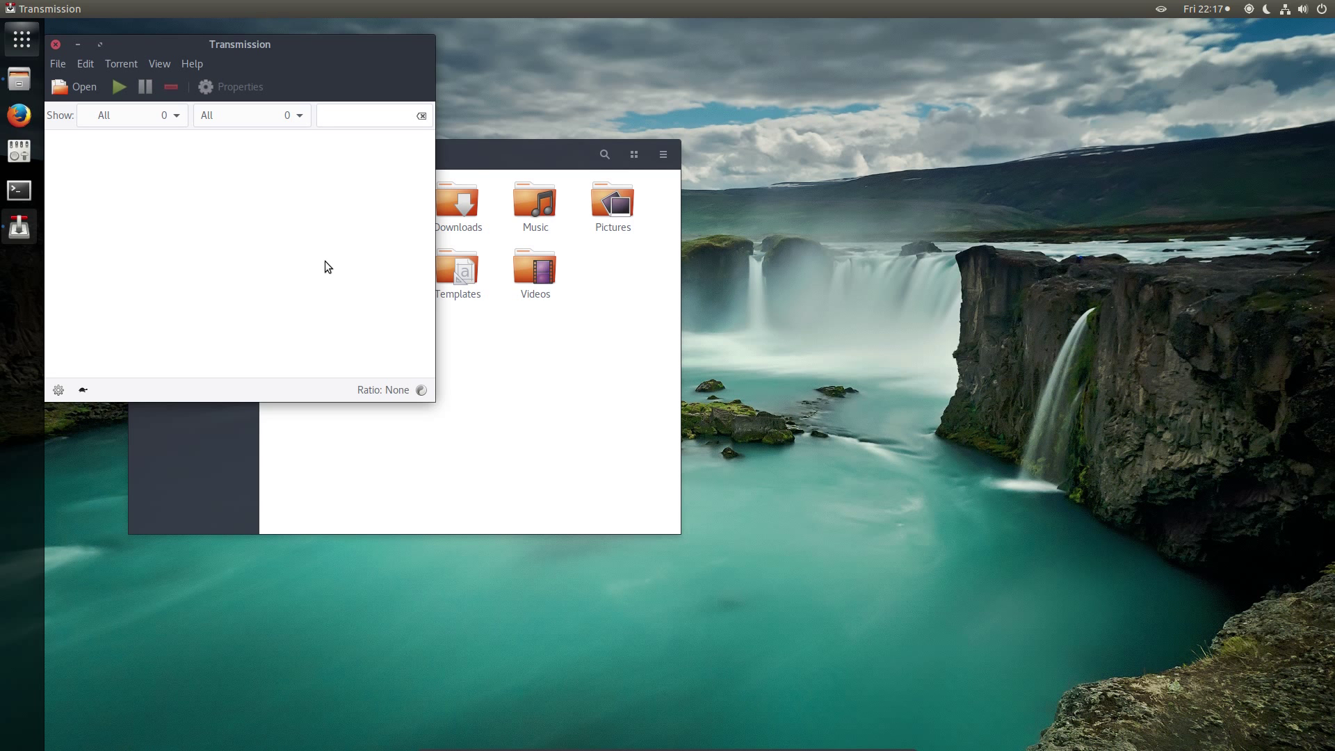
key(alt)
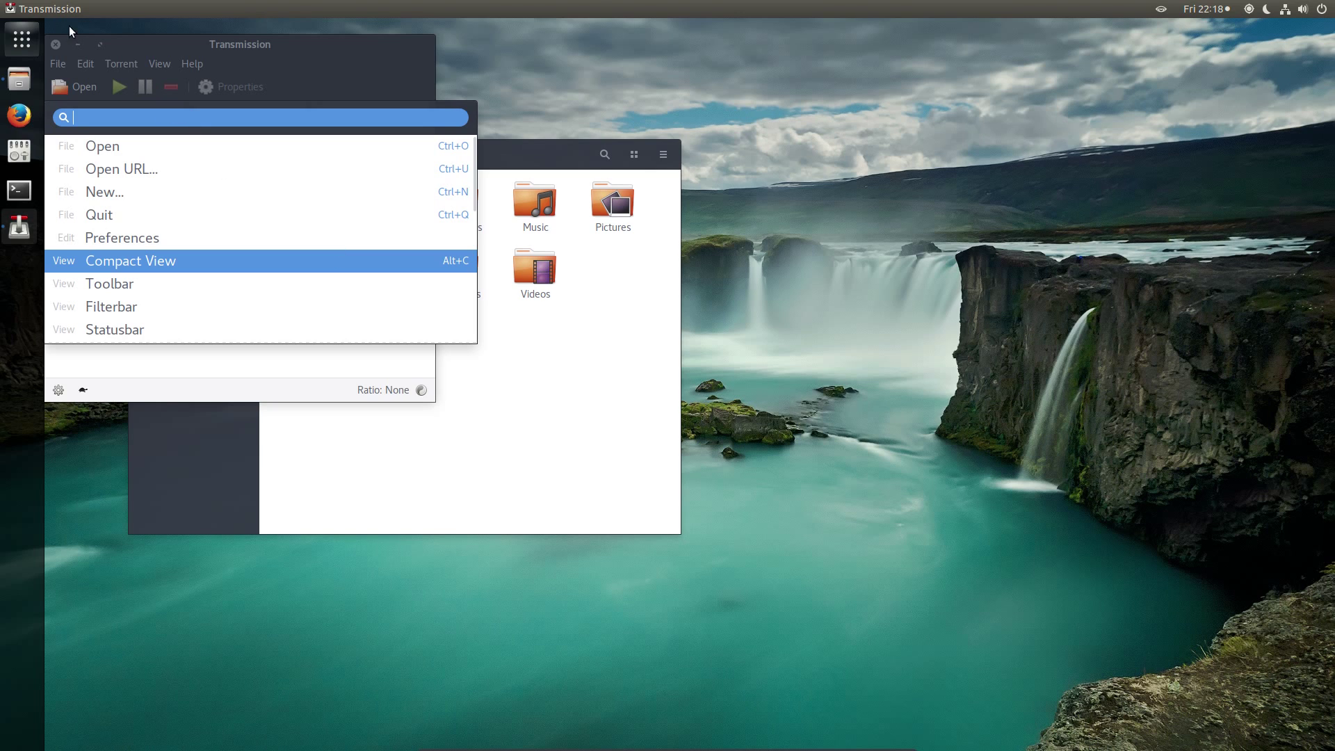
Step: Close Transmission and Files, then set the purple-and-orange Ubuntu wallpaper as the desktop background
click(56, 43)
click(56, 43)
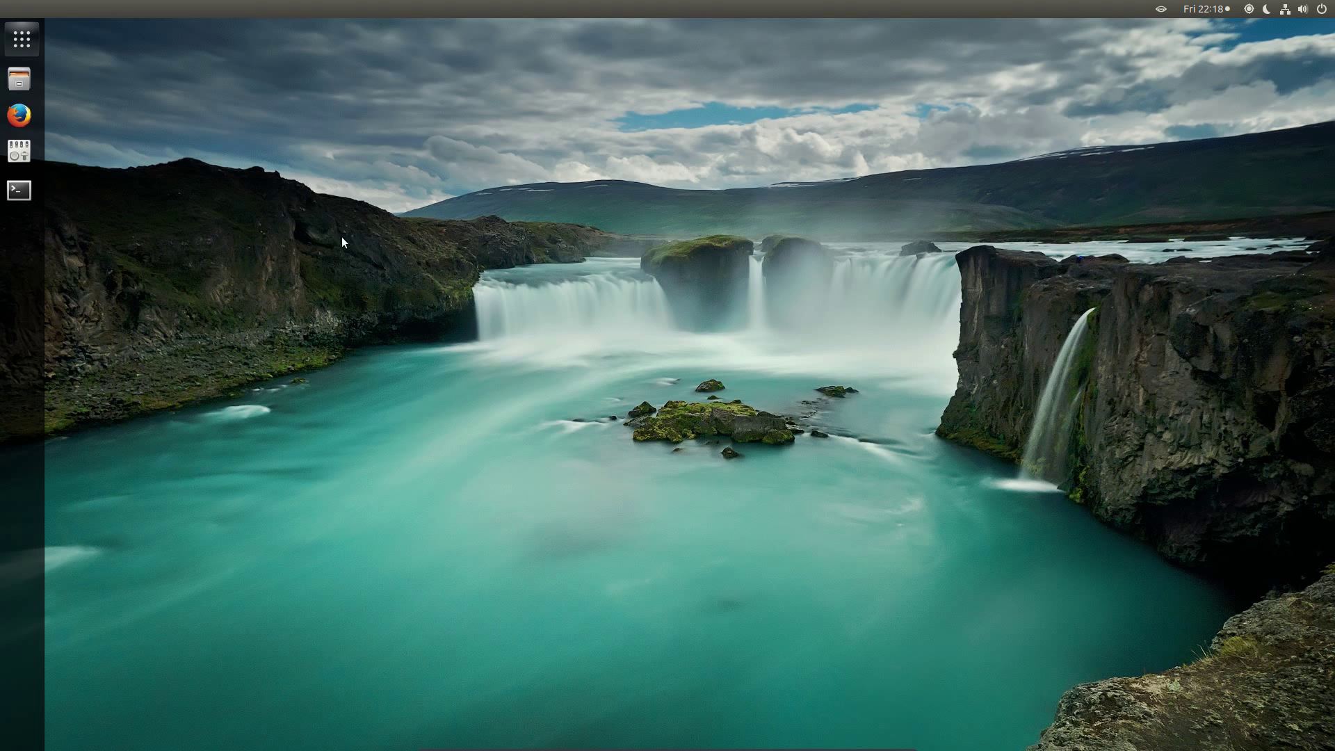
right_click(335, 241)
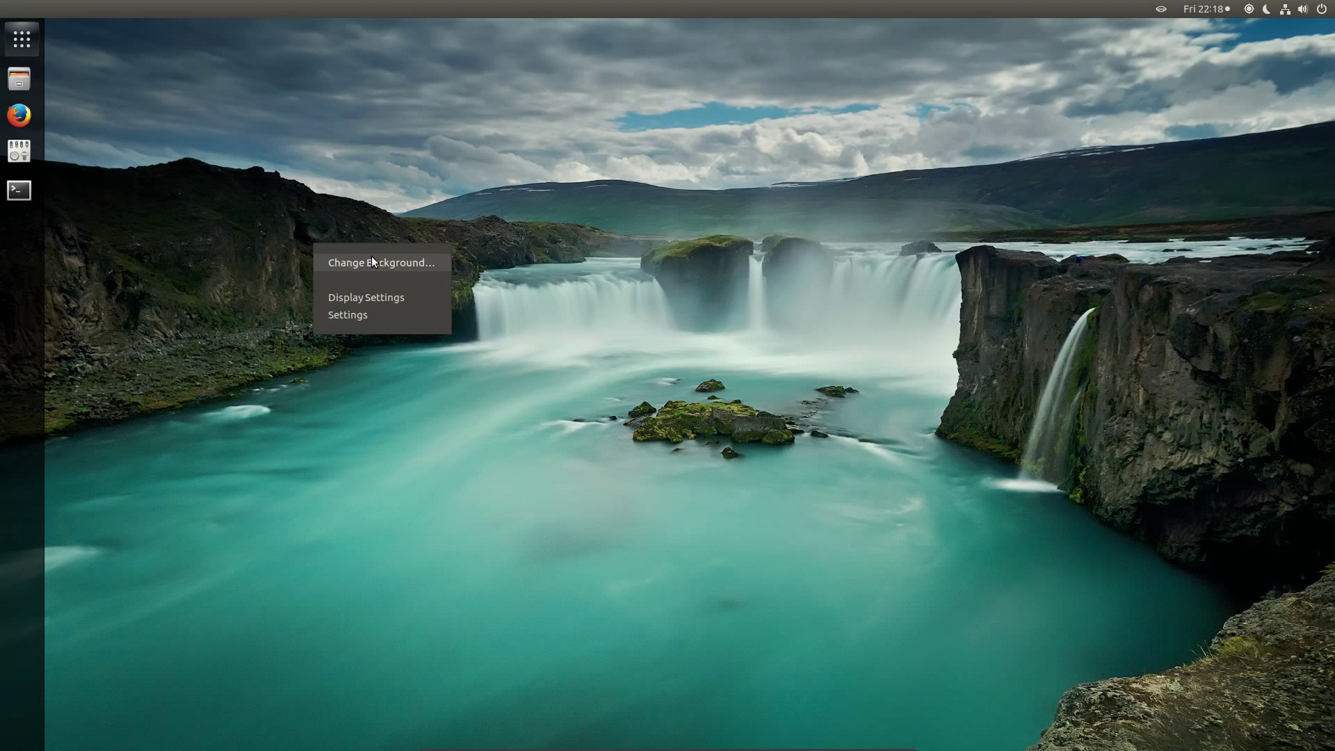
click(372, 257)
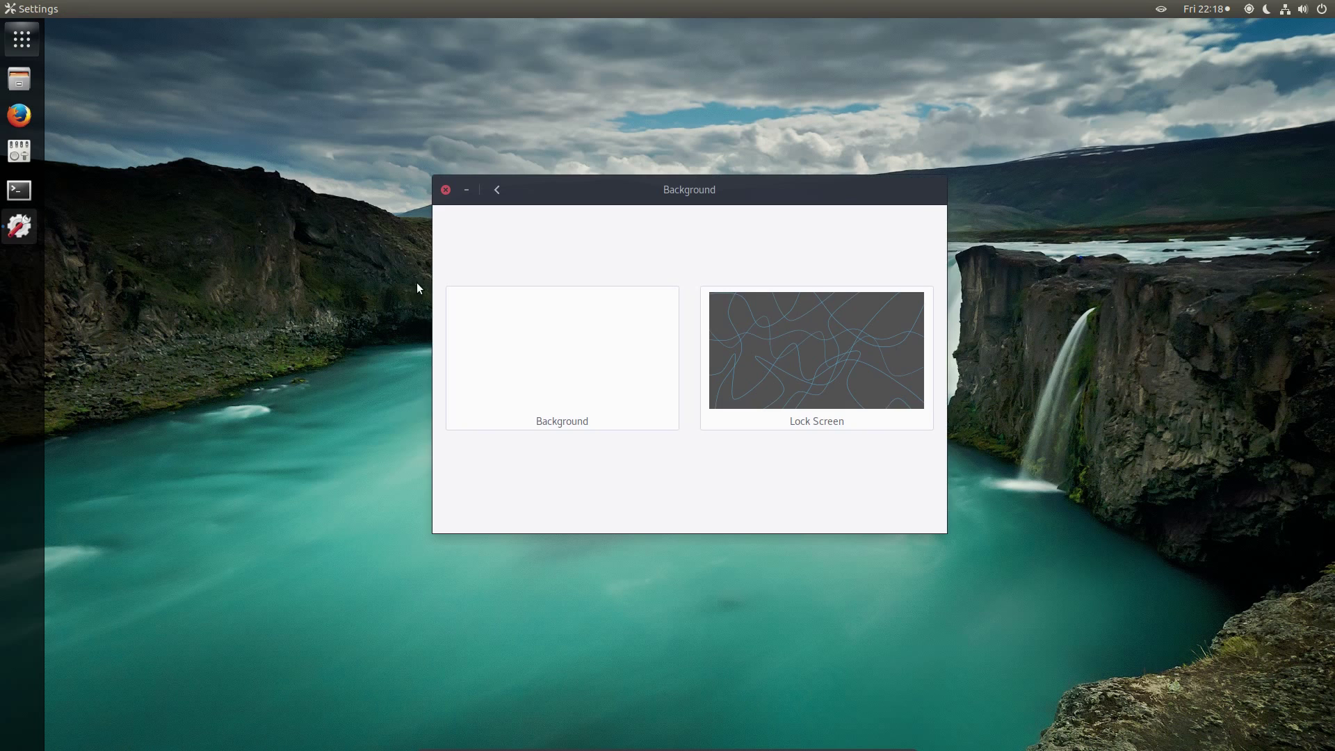
click(561, 388)
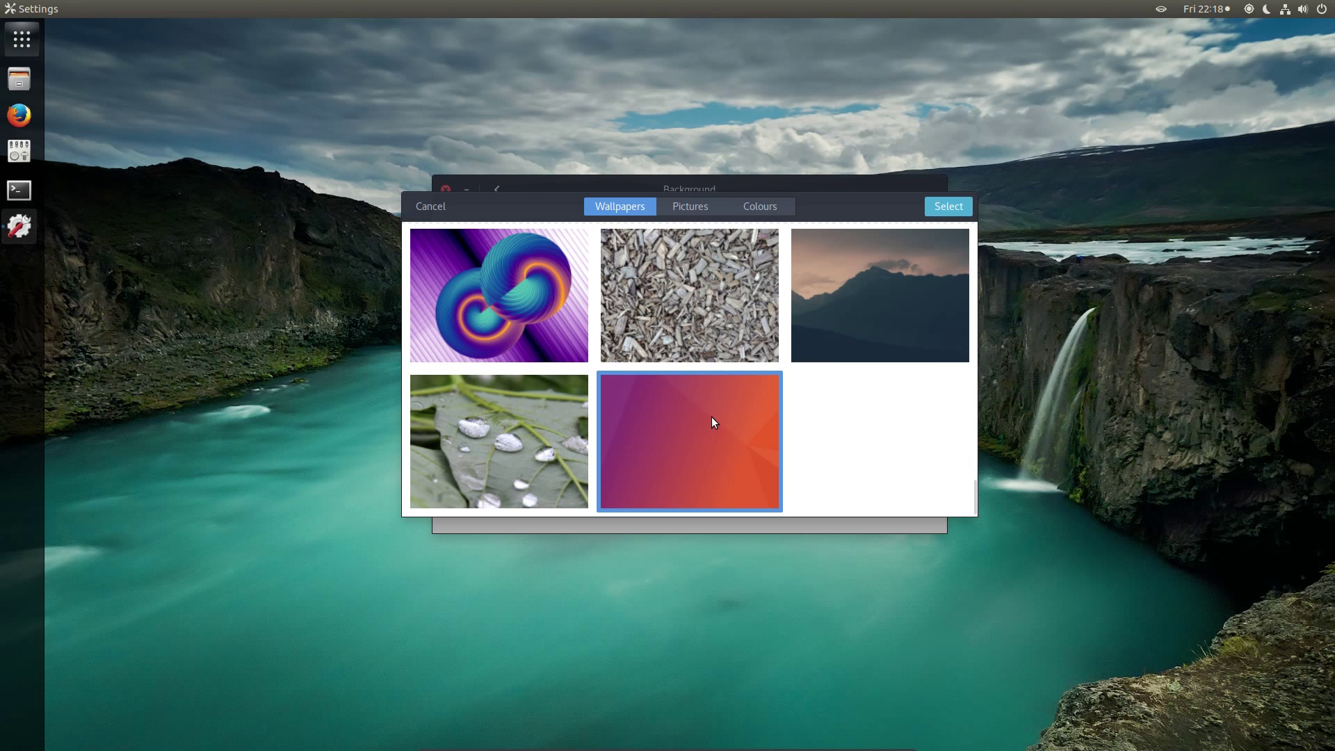
click(952, 210)
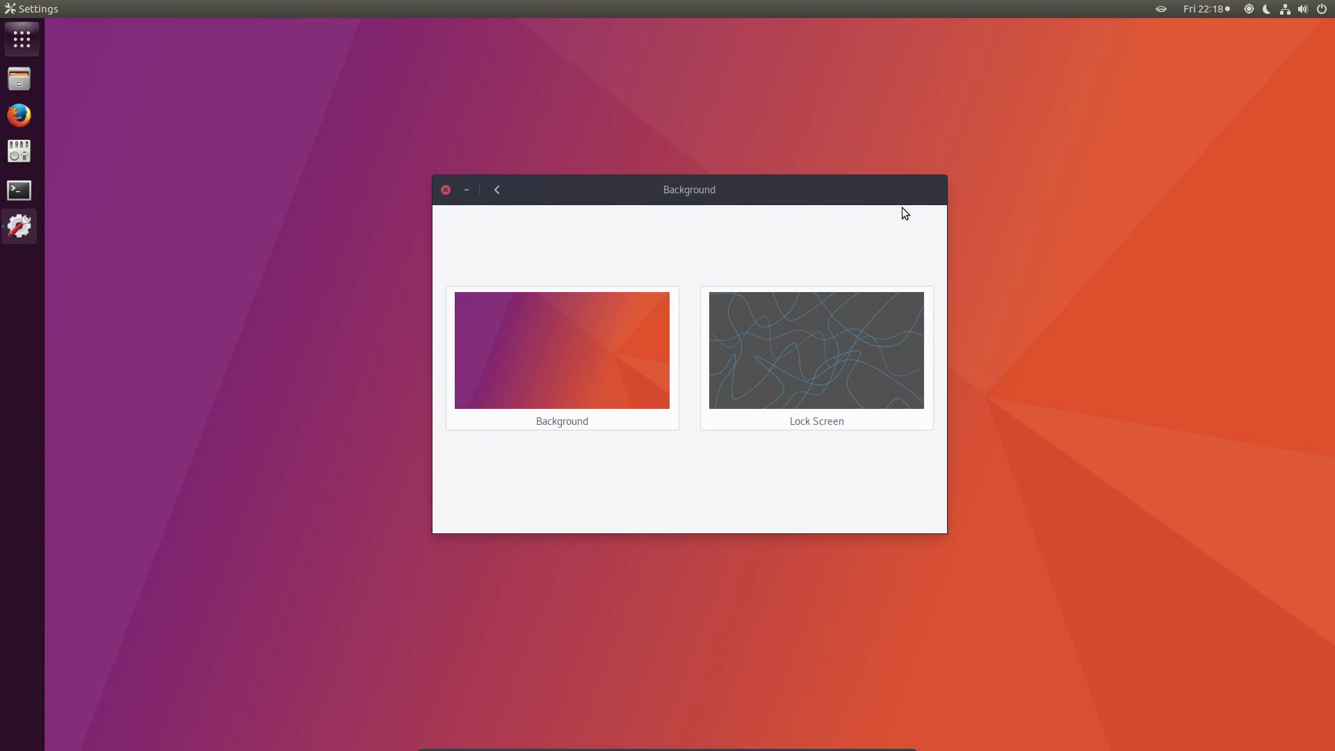
click(446, 190)
Step: Set the Window Titles font to Ubuntu Bold, found by searching 'ubuntu bo'
click(443, 278)
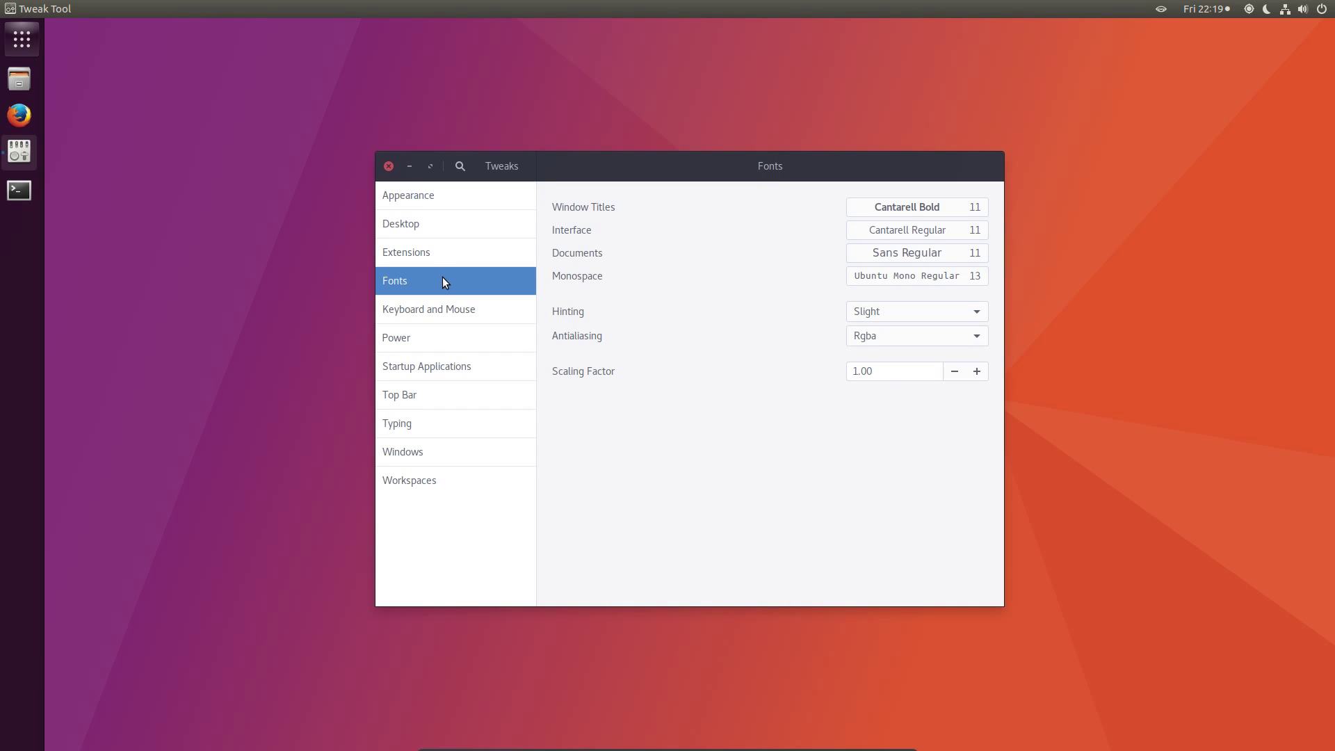
click(906, 207)
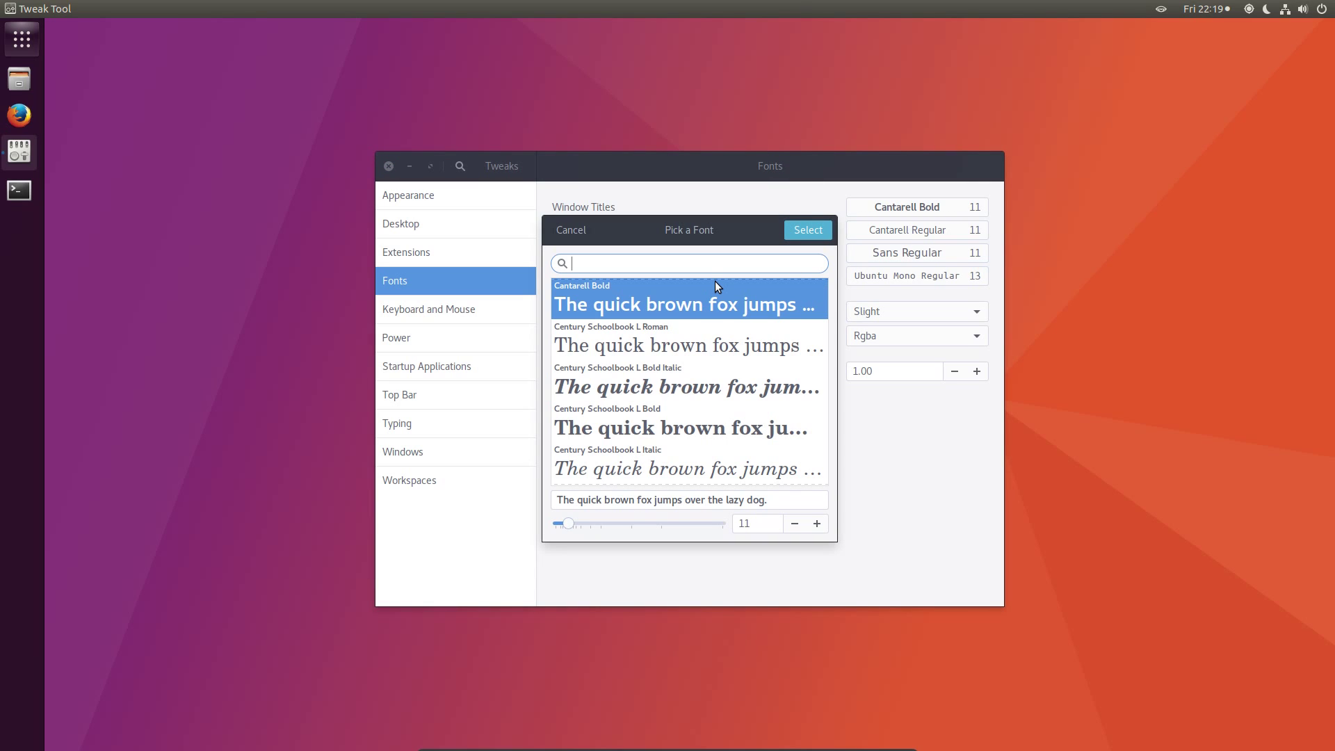
text(ubu)
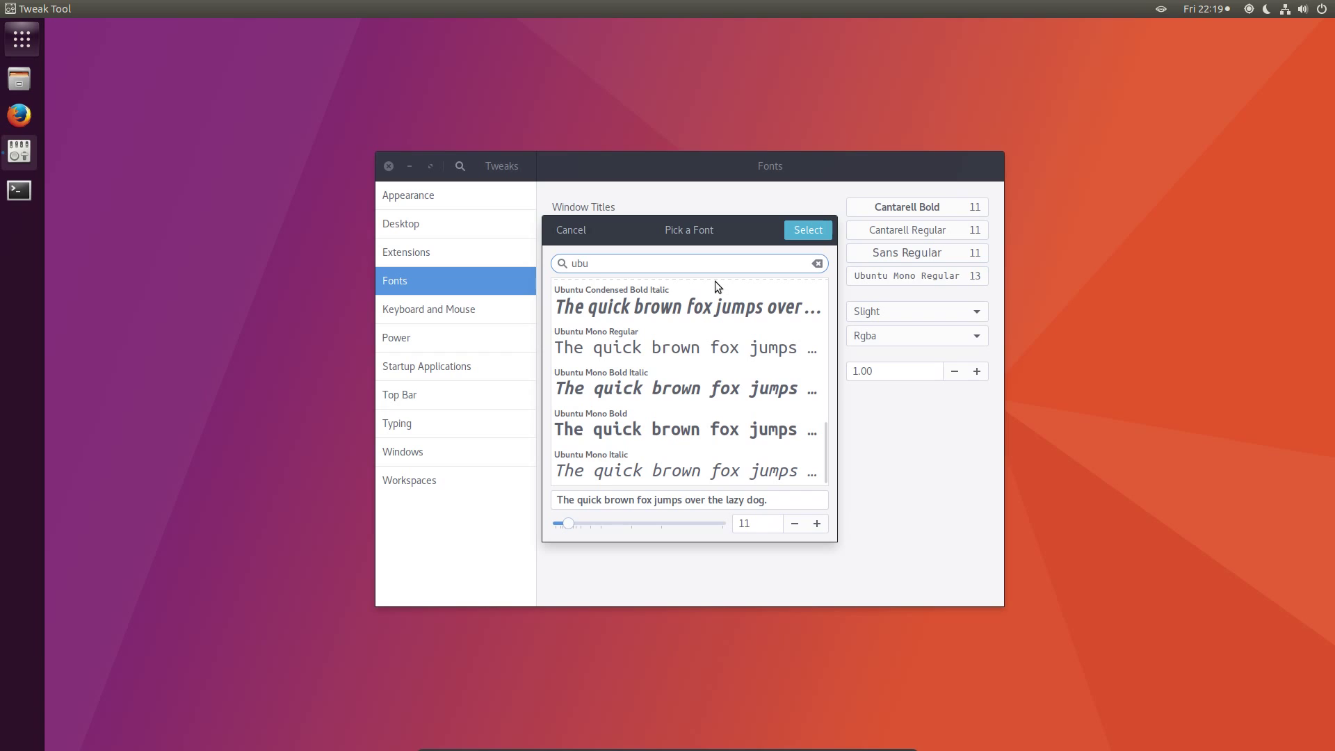
text(ntu bo)
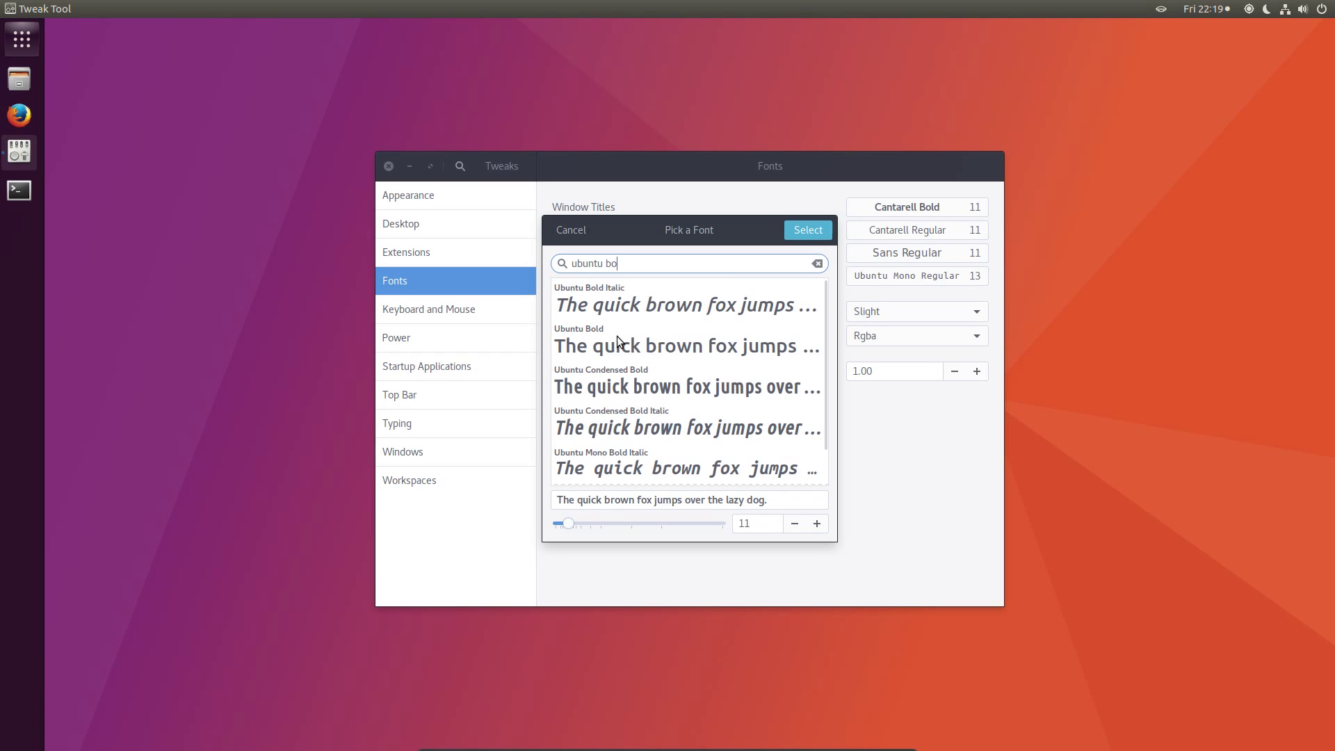
click(596, 349)
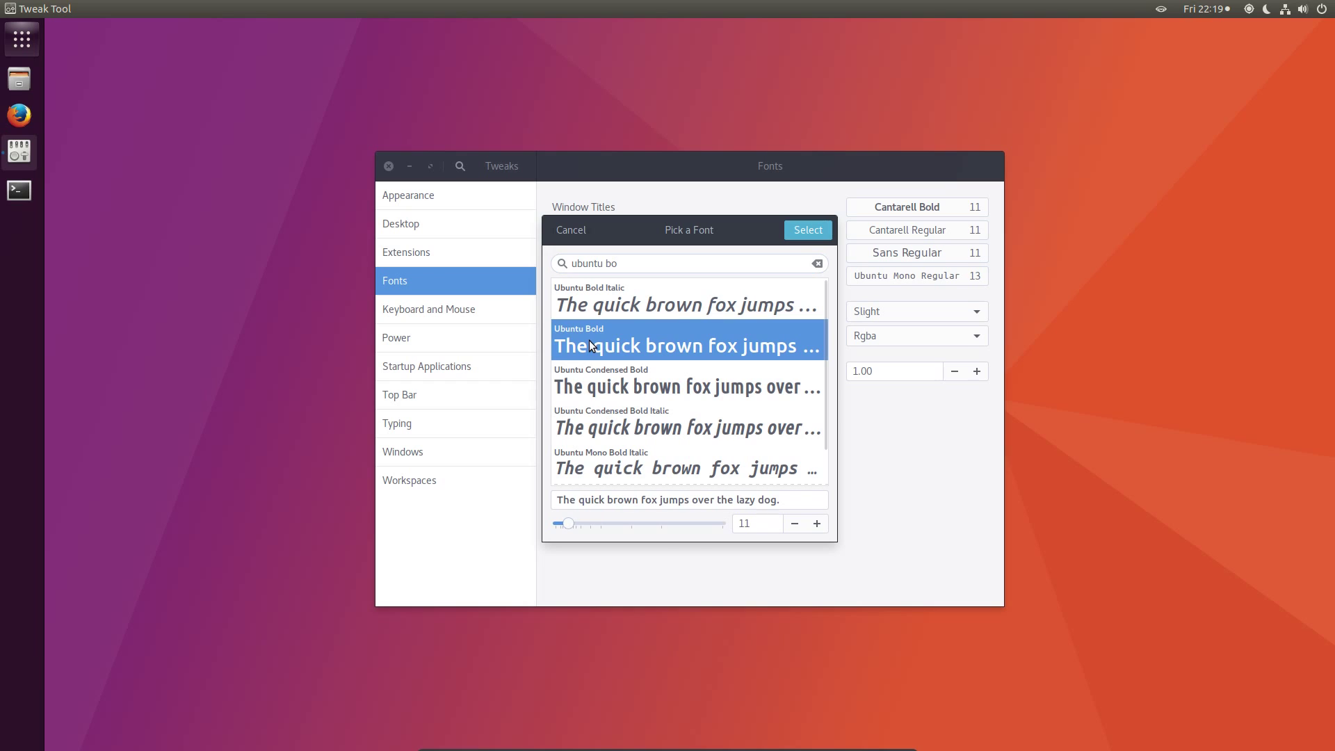
click(821, 236)
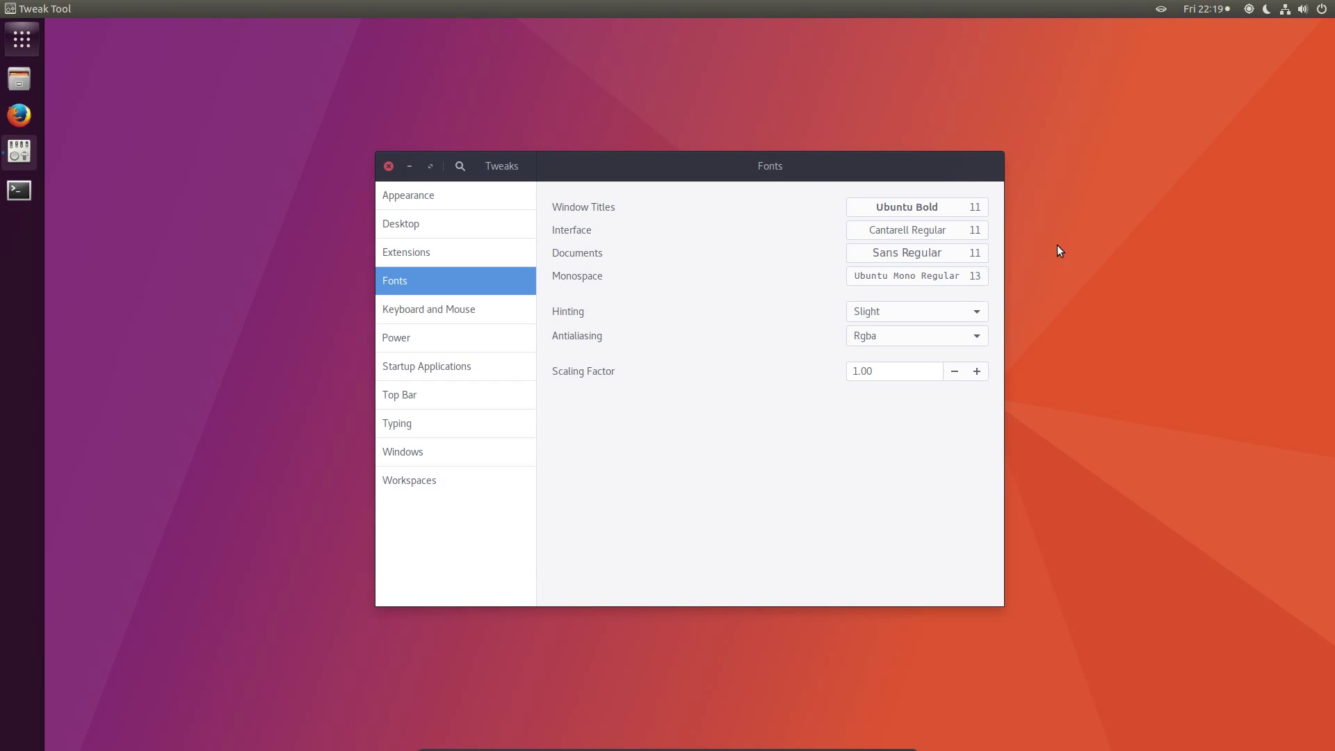
Step: Dismiss Rhythmbox's command list and open the sound menu, with Resist paused
click(883, 232)
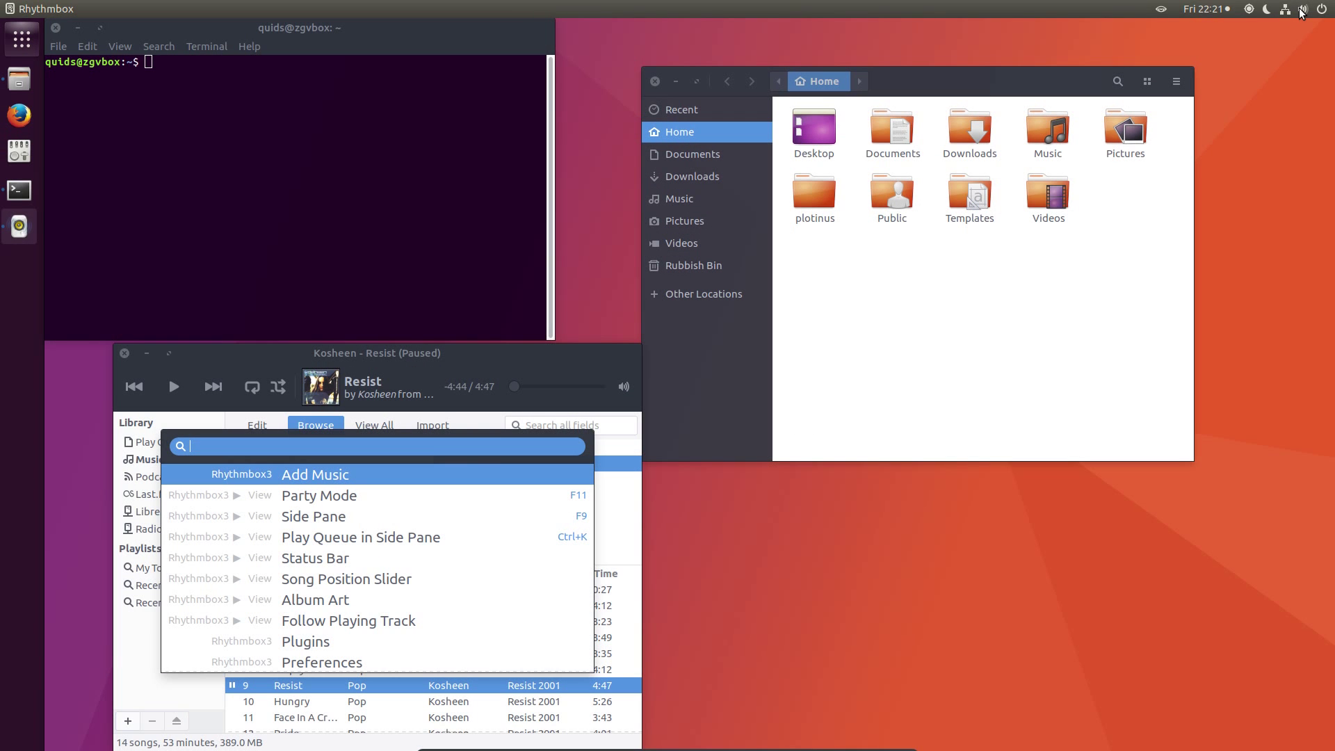
click(1303, 13)
click(1303, 14)
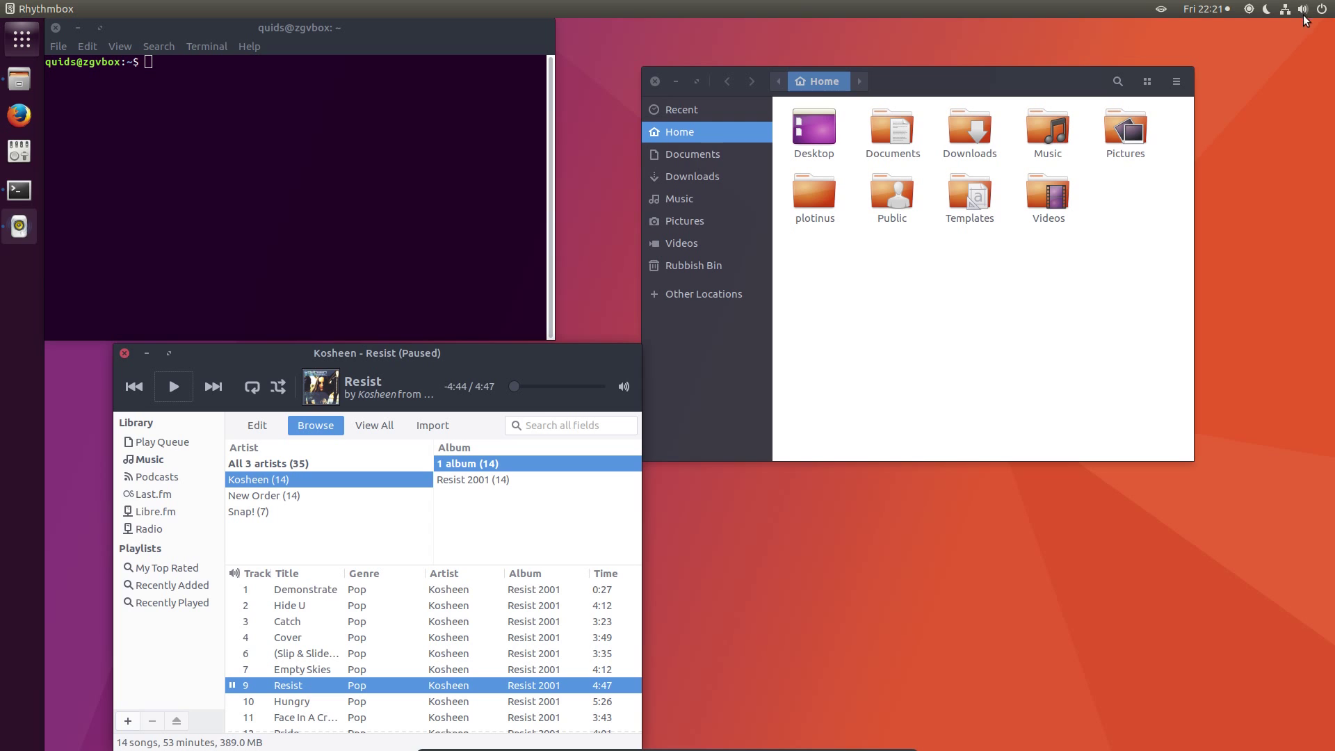